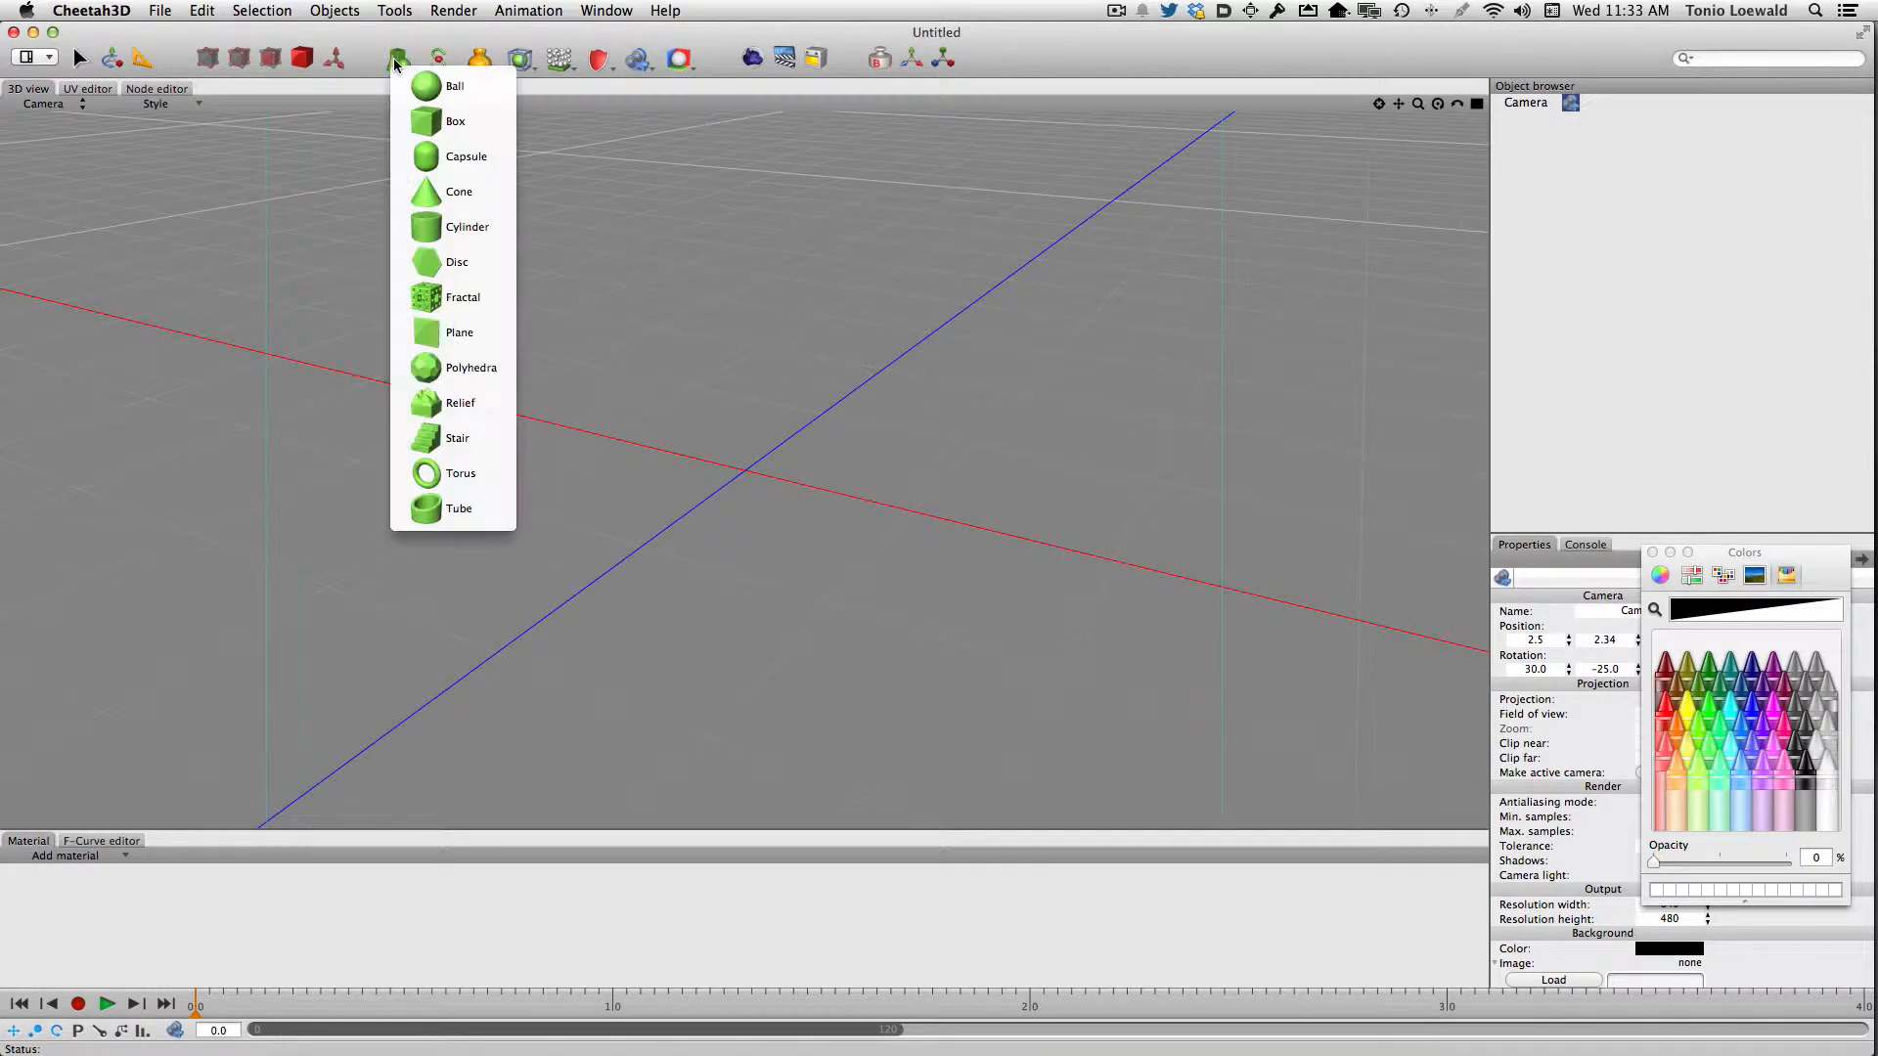
Add a box to the scene and set its scale to 0.6, 0.8 and 0.2 in X, Y and Z
left_click(436, 119)
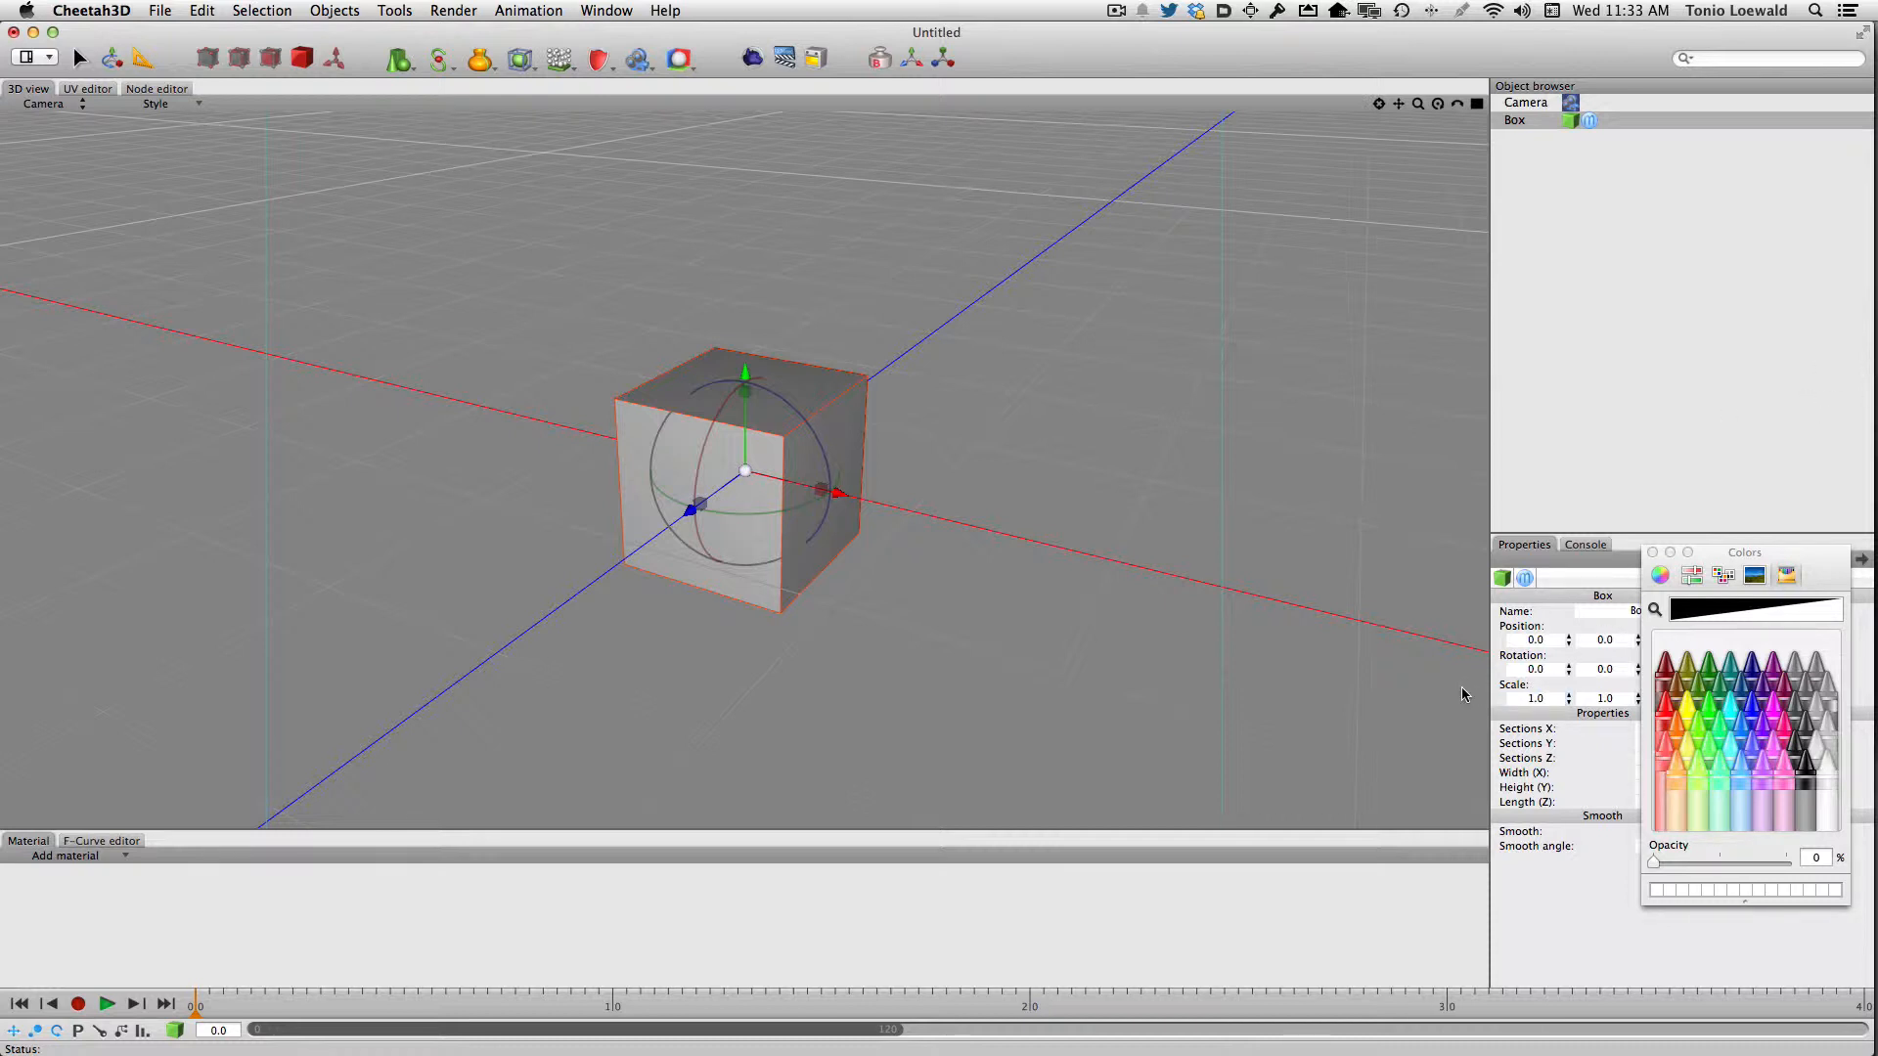
left_click(1653, 552)
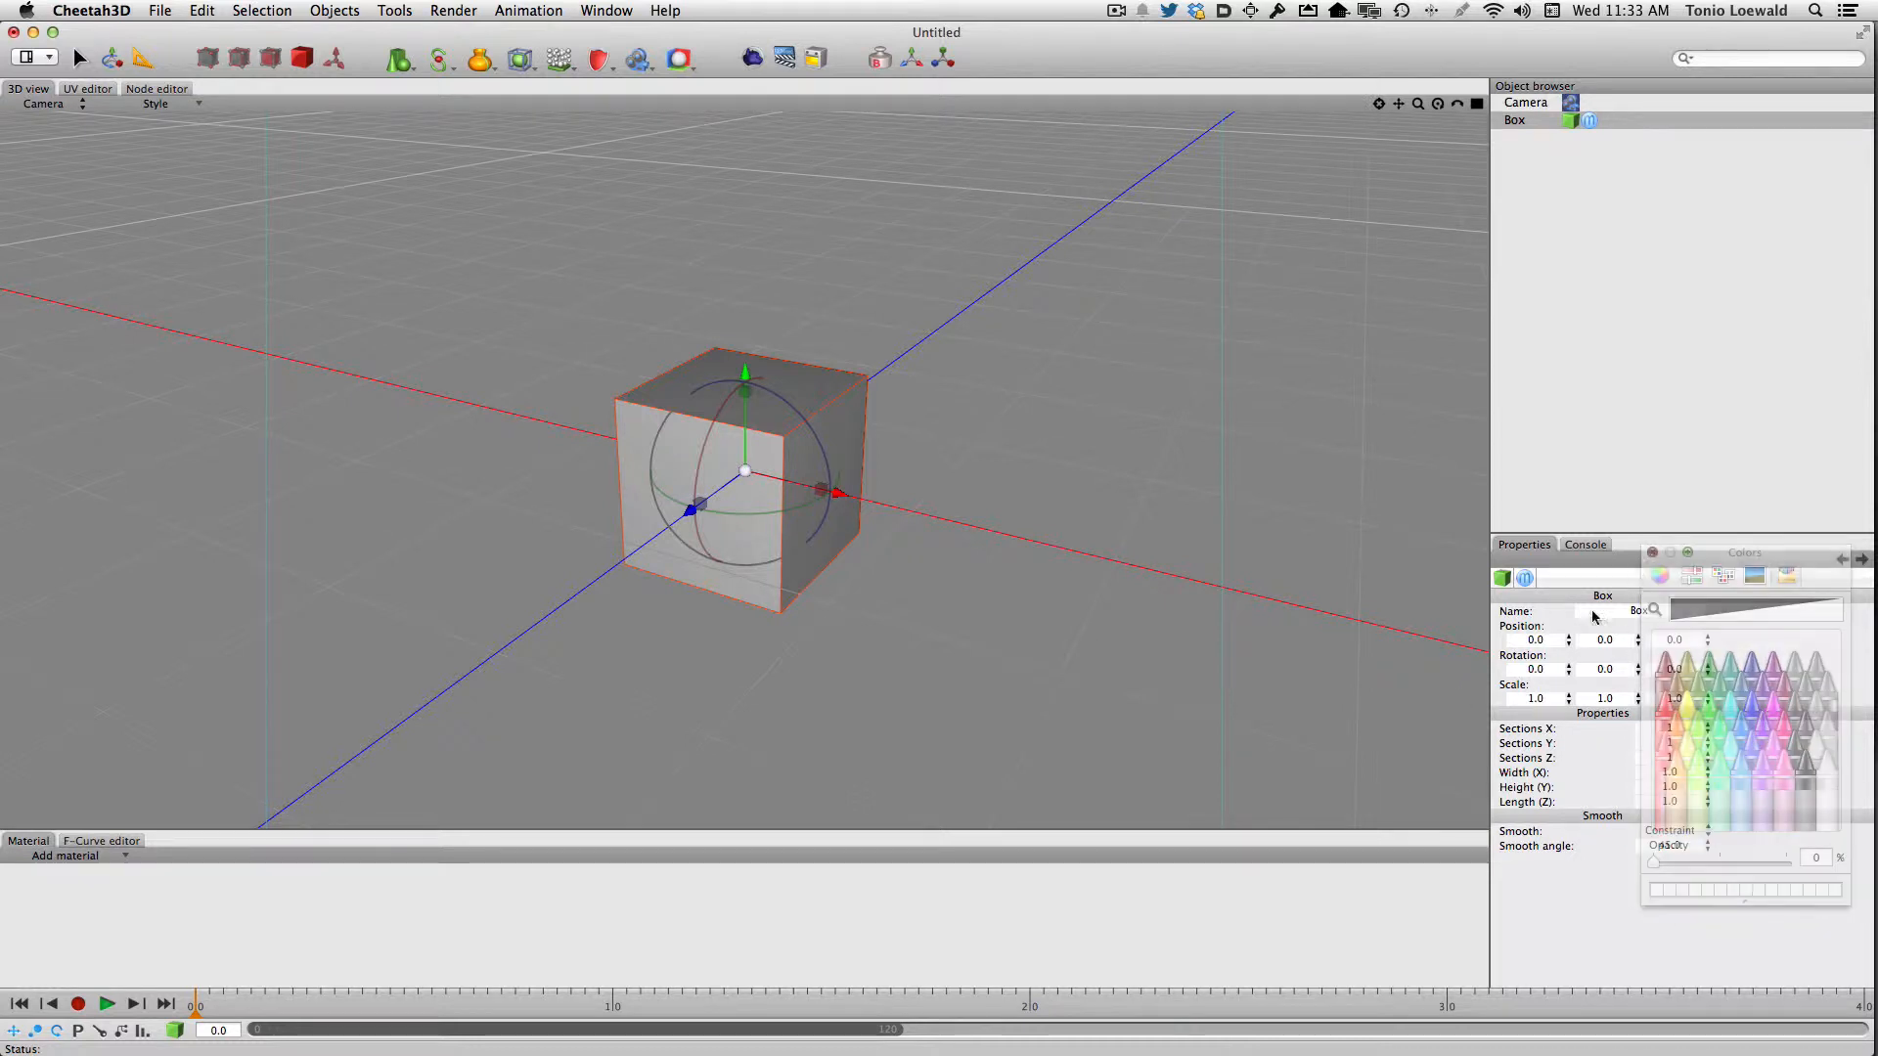
left_click(1542, 699)
type("0")
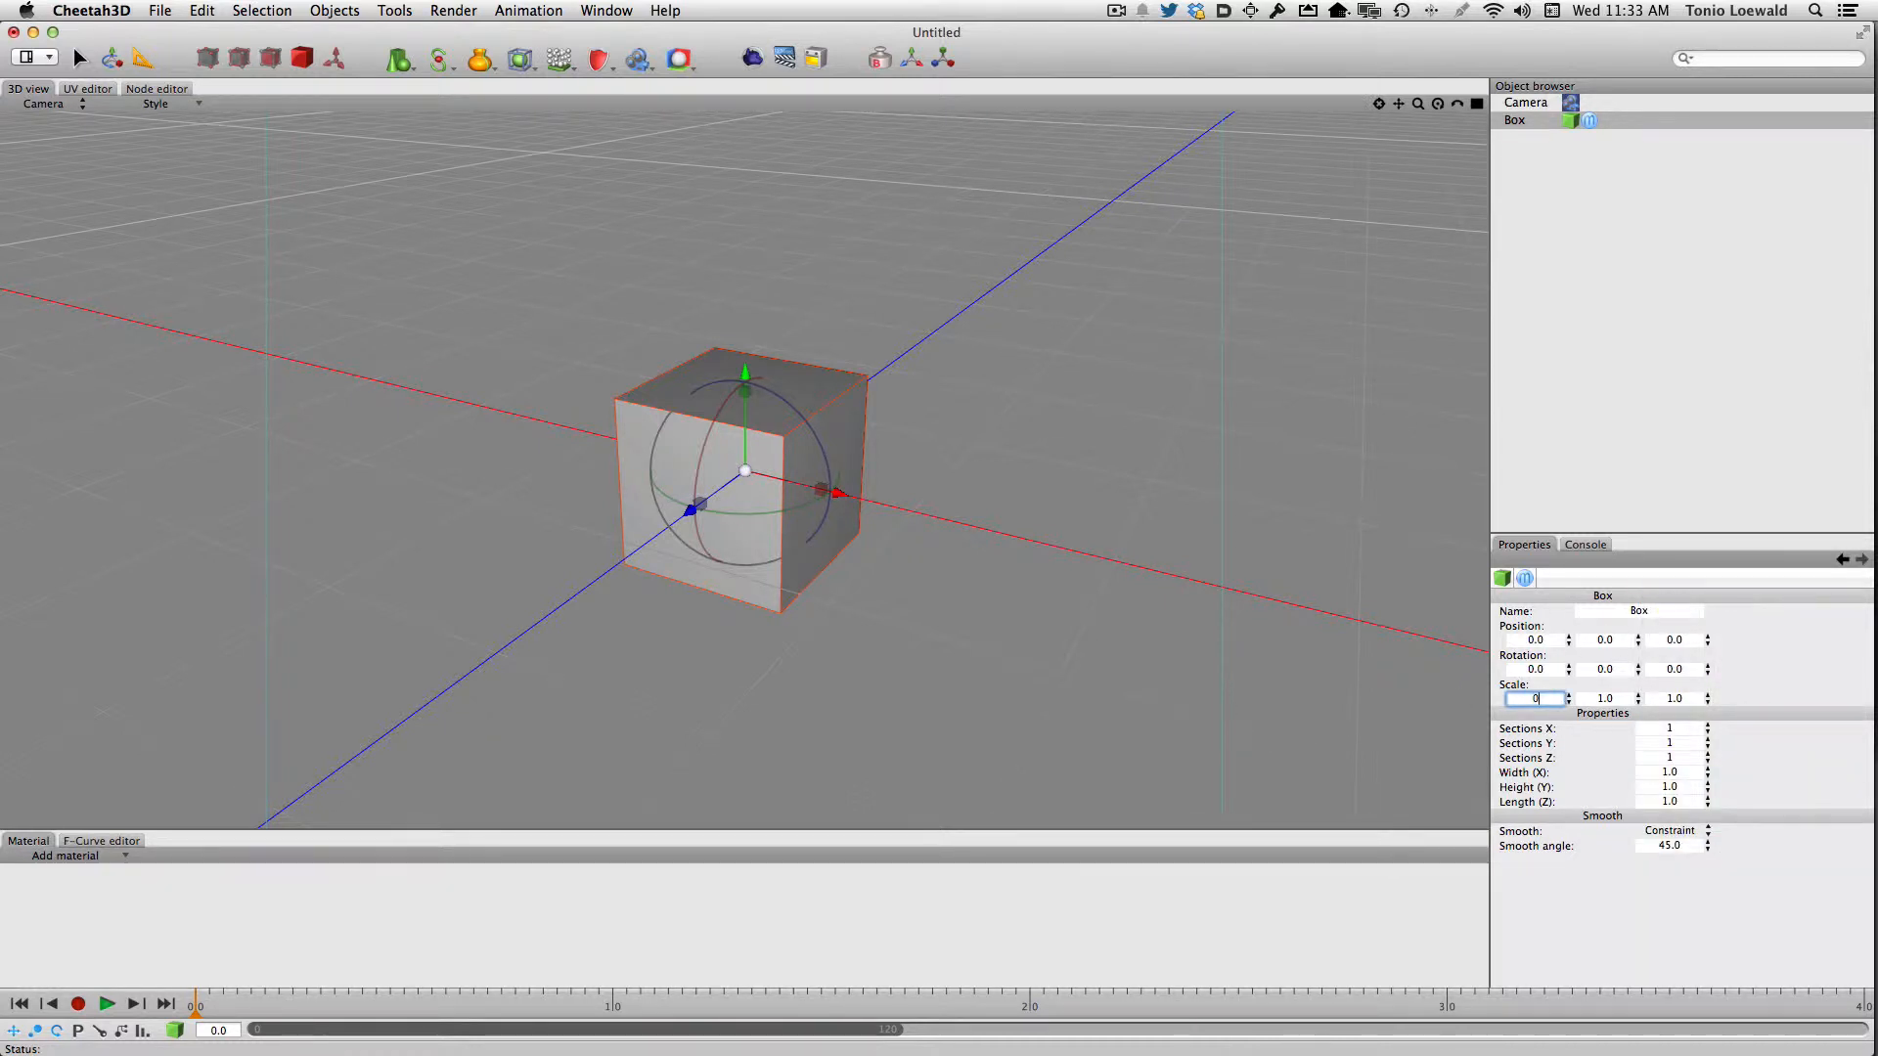
type(".6")
key("Tab")
type("0.8")
key("Tab")
type("0")
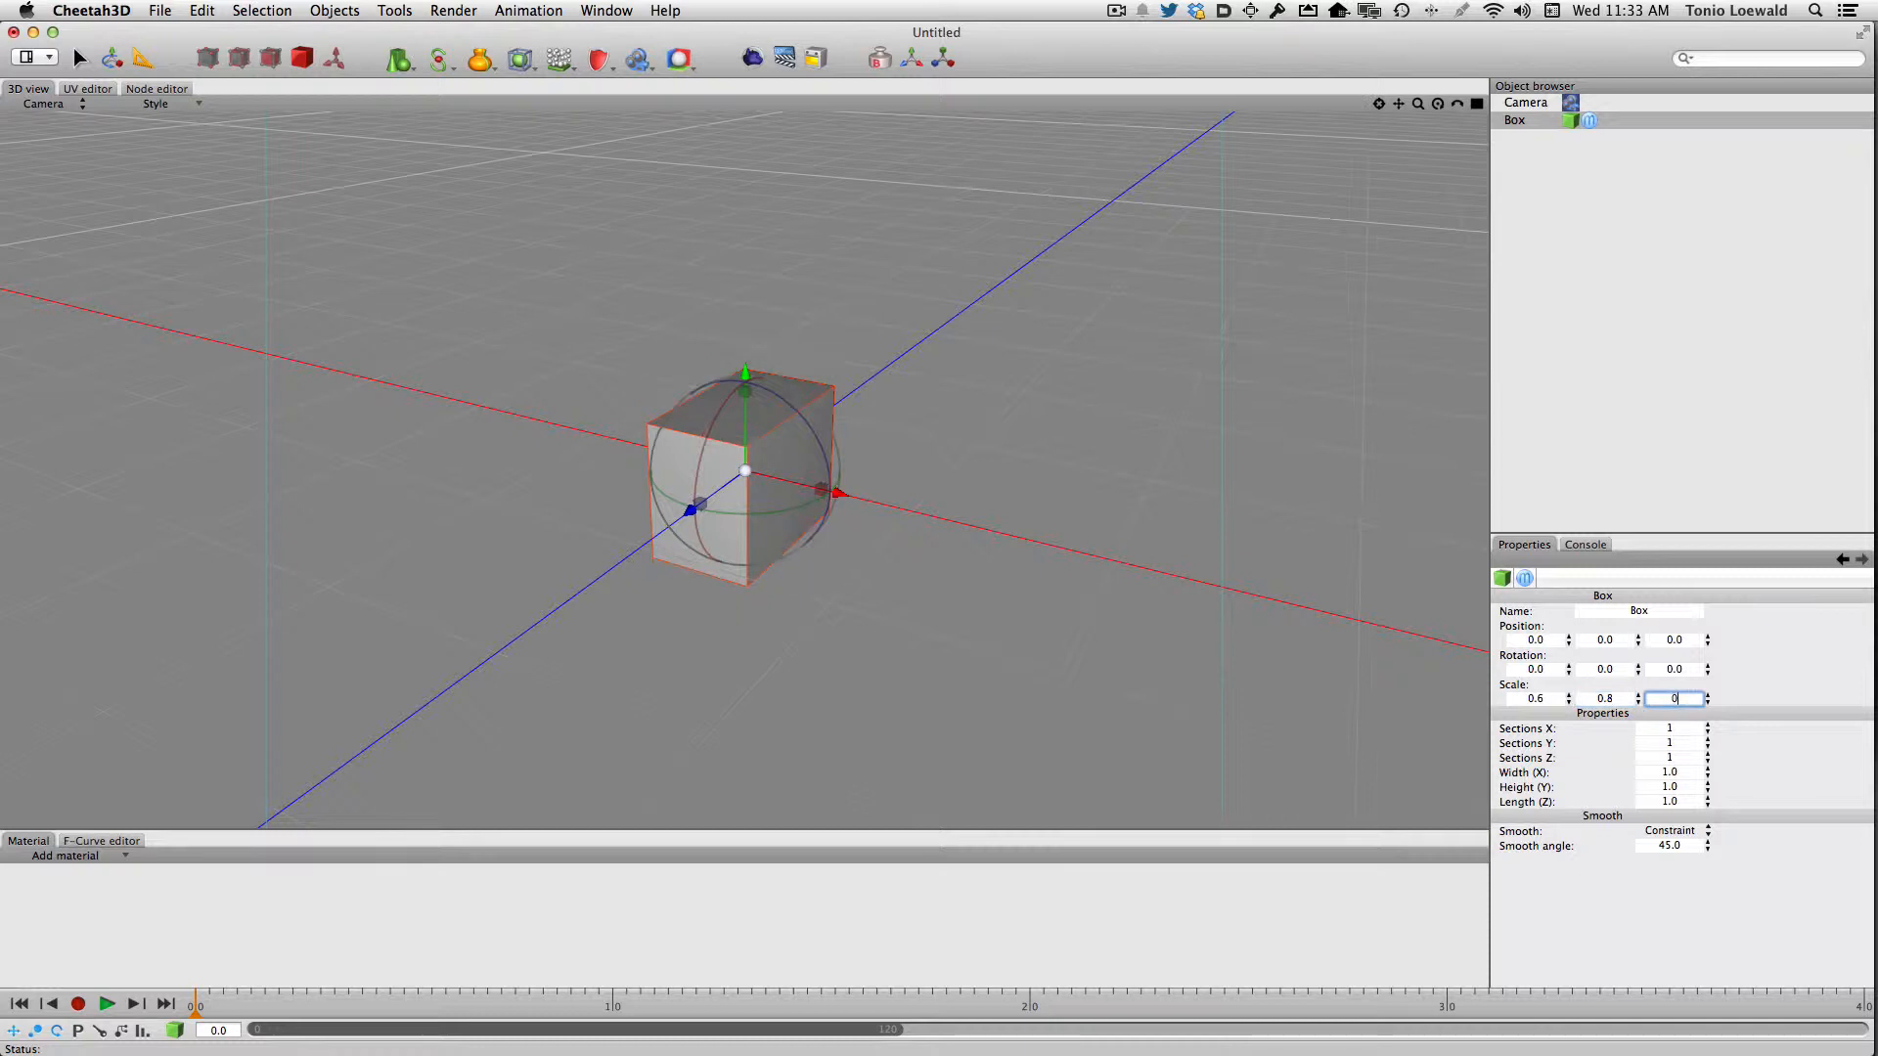
type(".2")
key("Return")
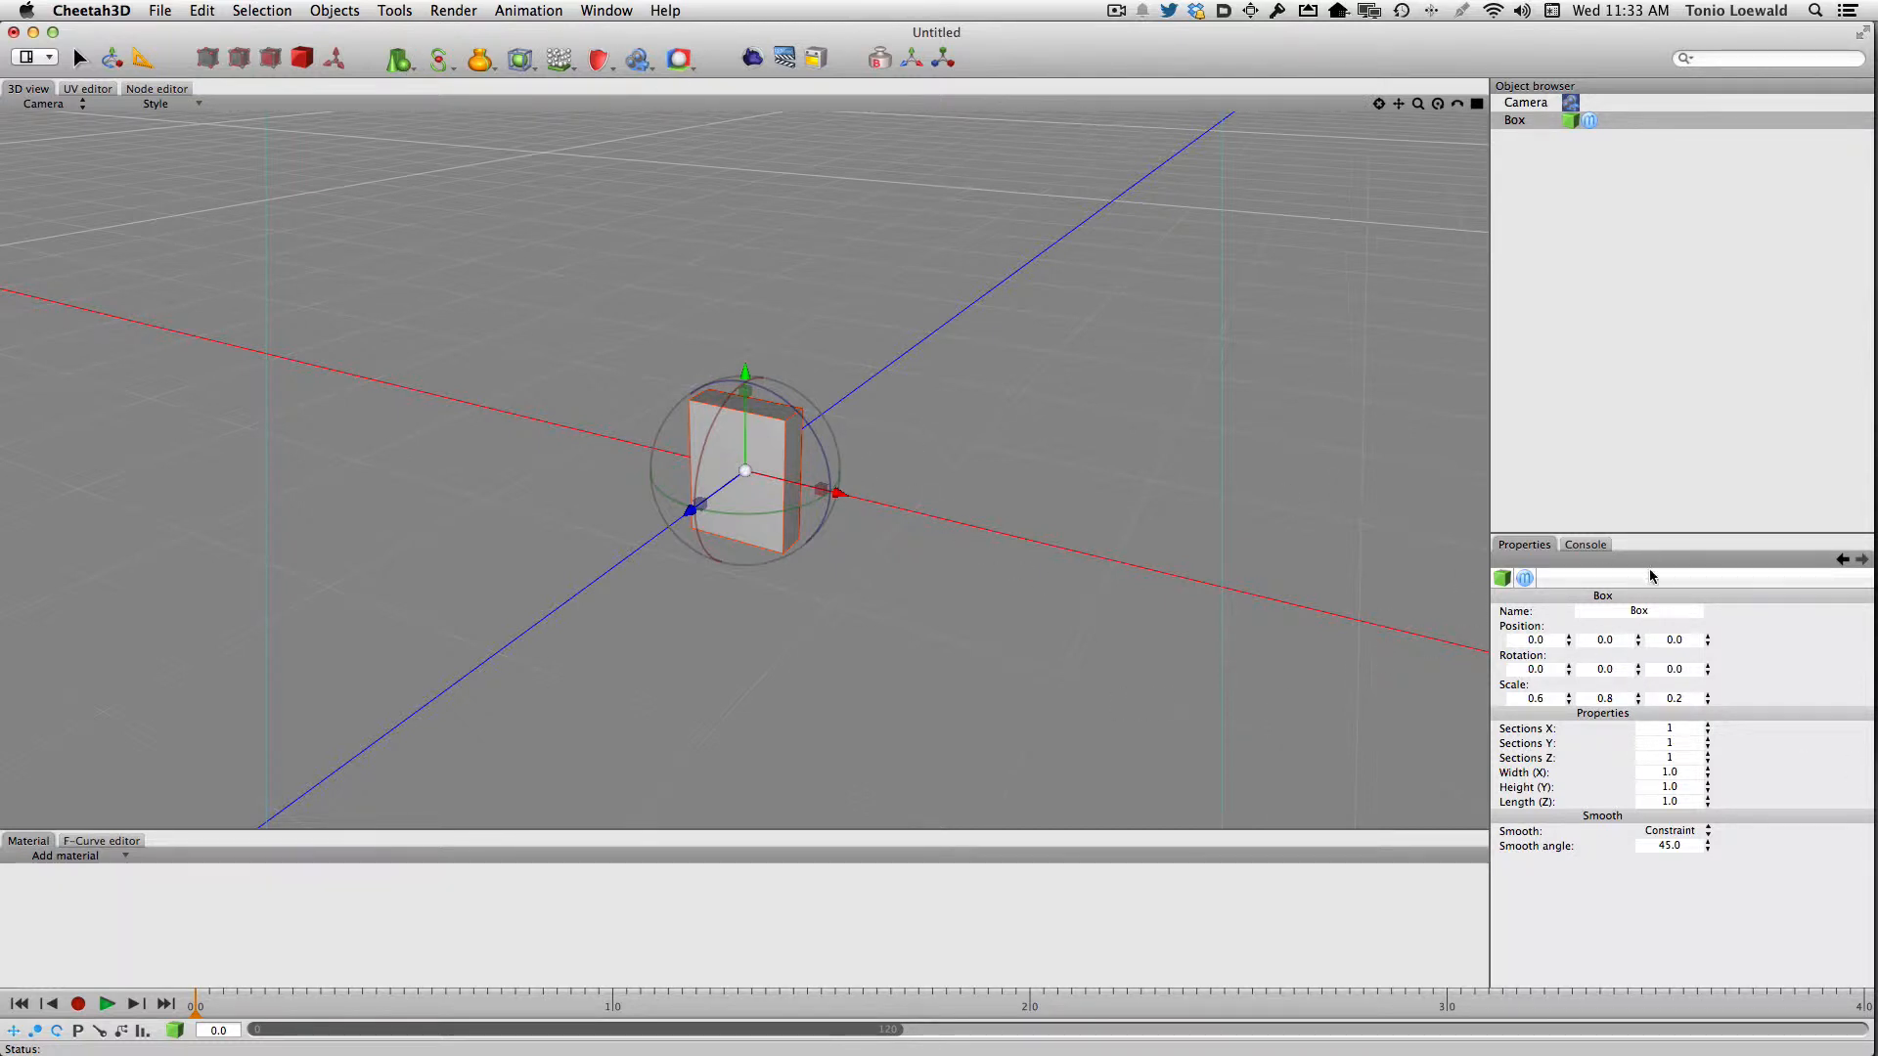
Raise the box to a Y position of 0.4 and deselect it
left_click(1615, 637)
type("0.4")
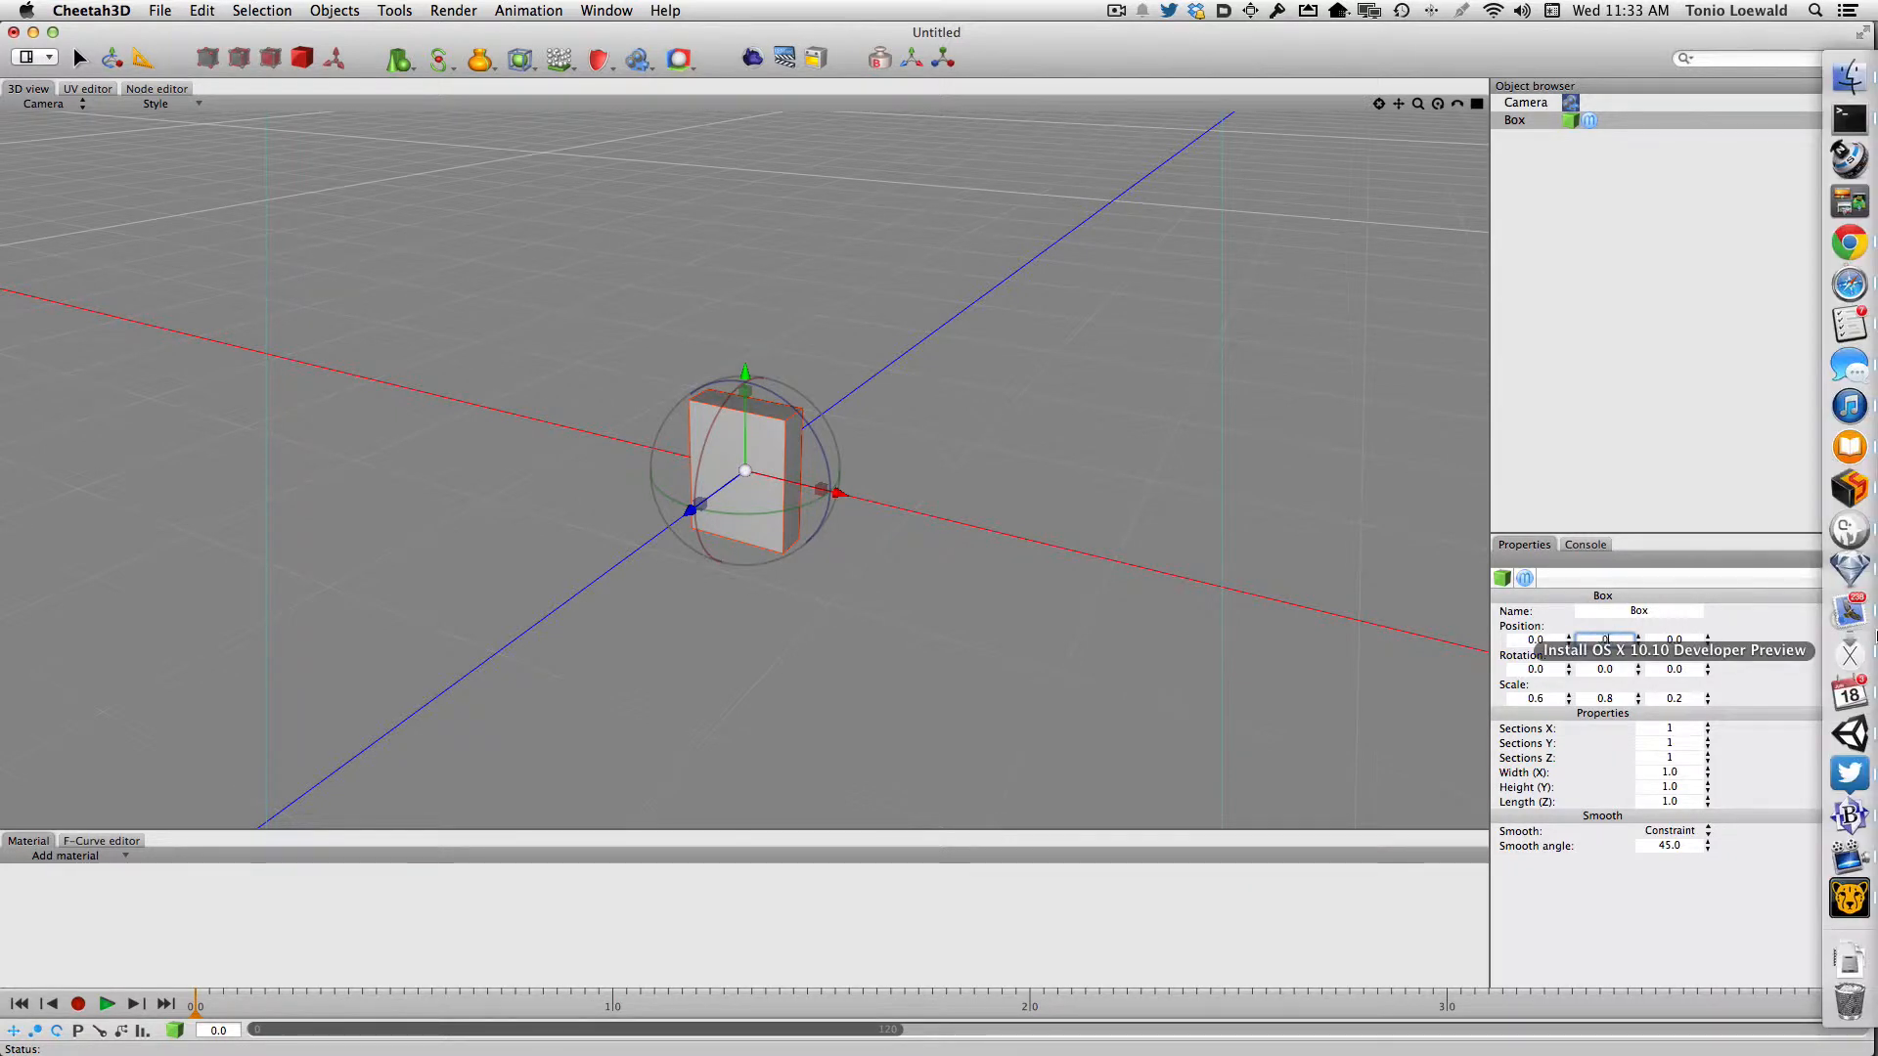
key("Return")
left_click(461, 243)
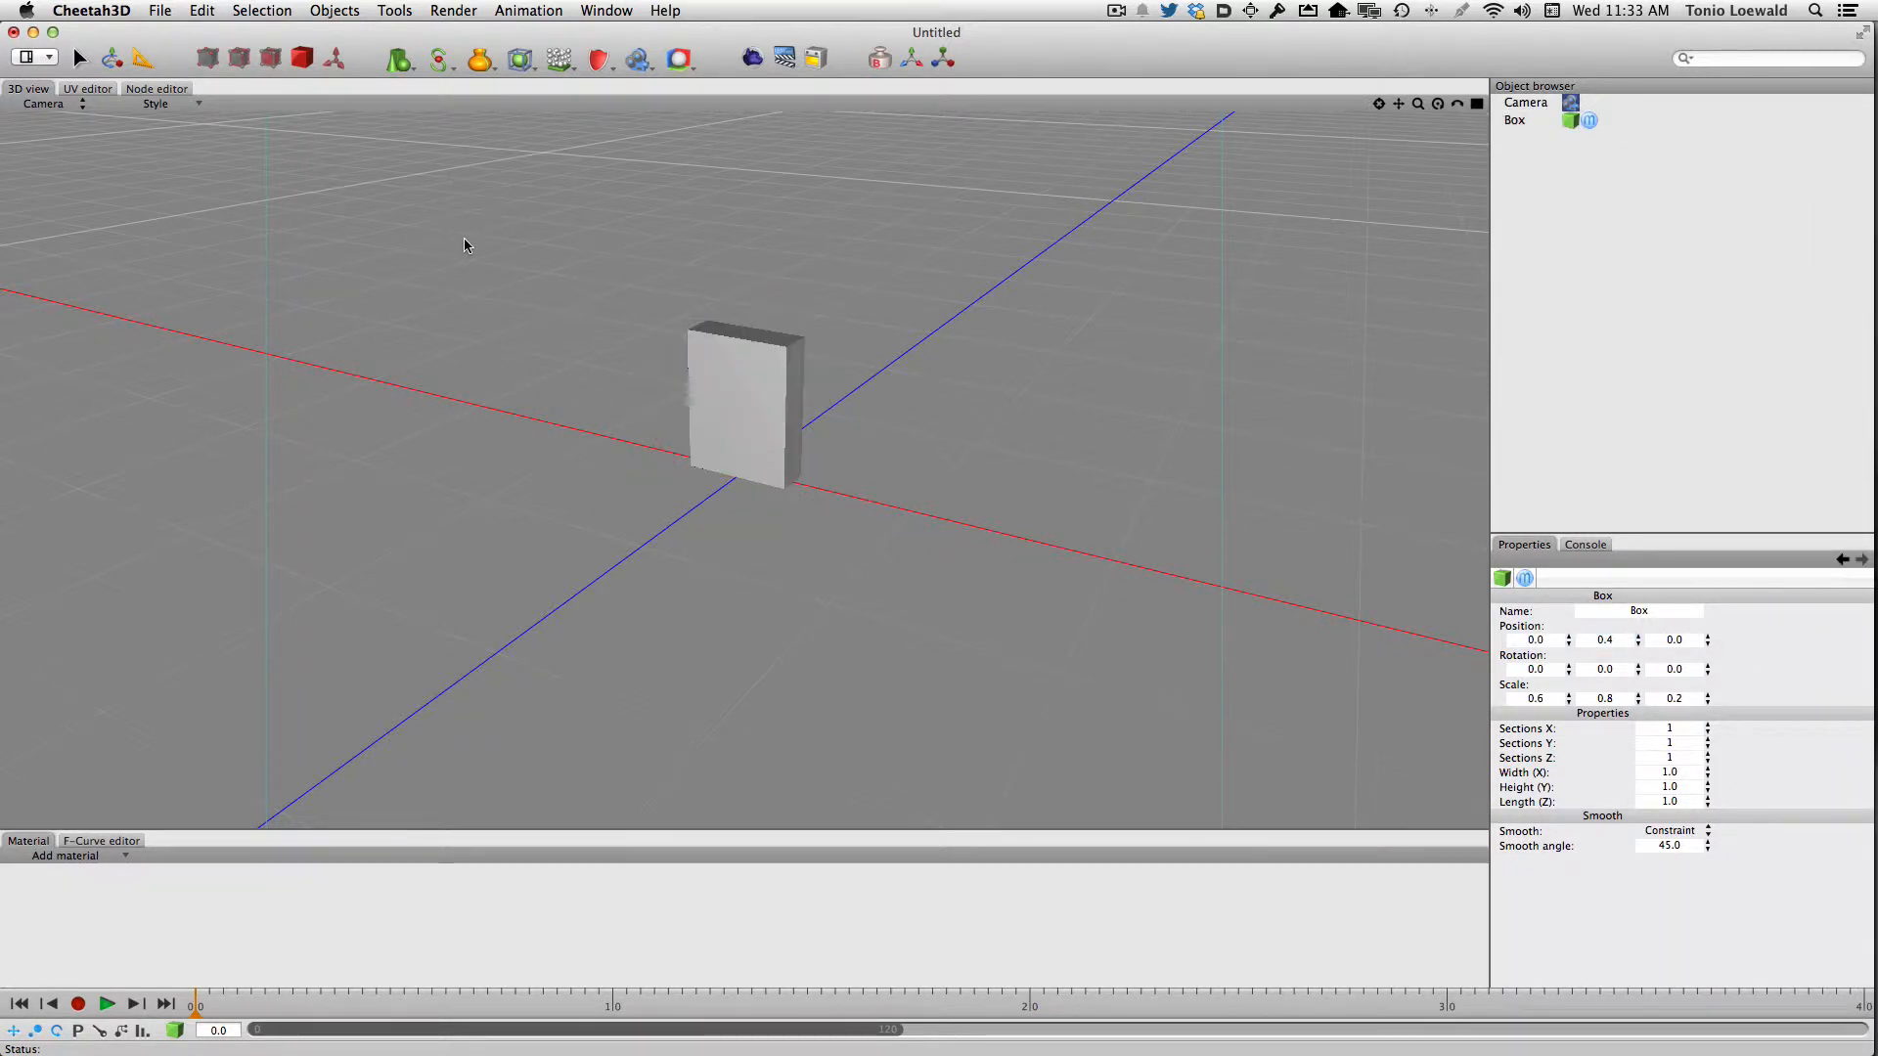
Add a ground plane under the box with width and depth set to 100
left_click(395, 59)
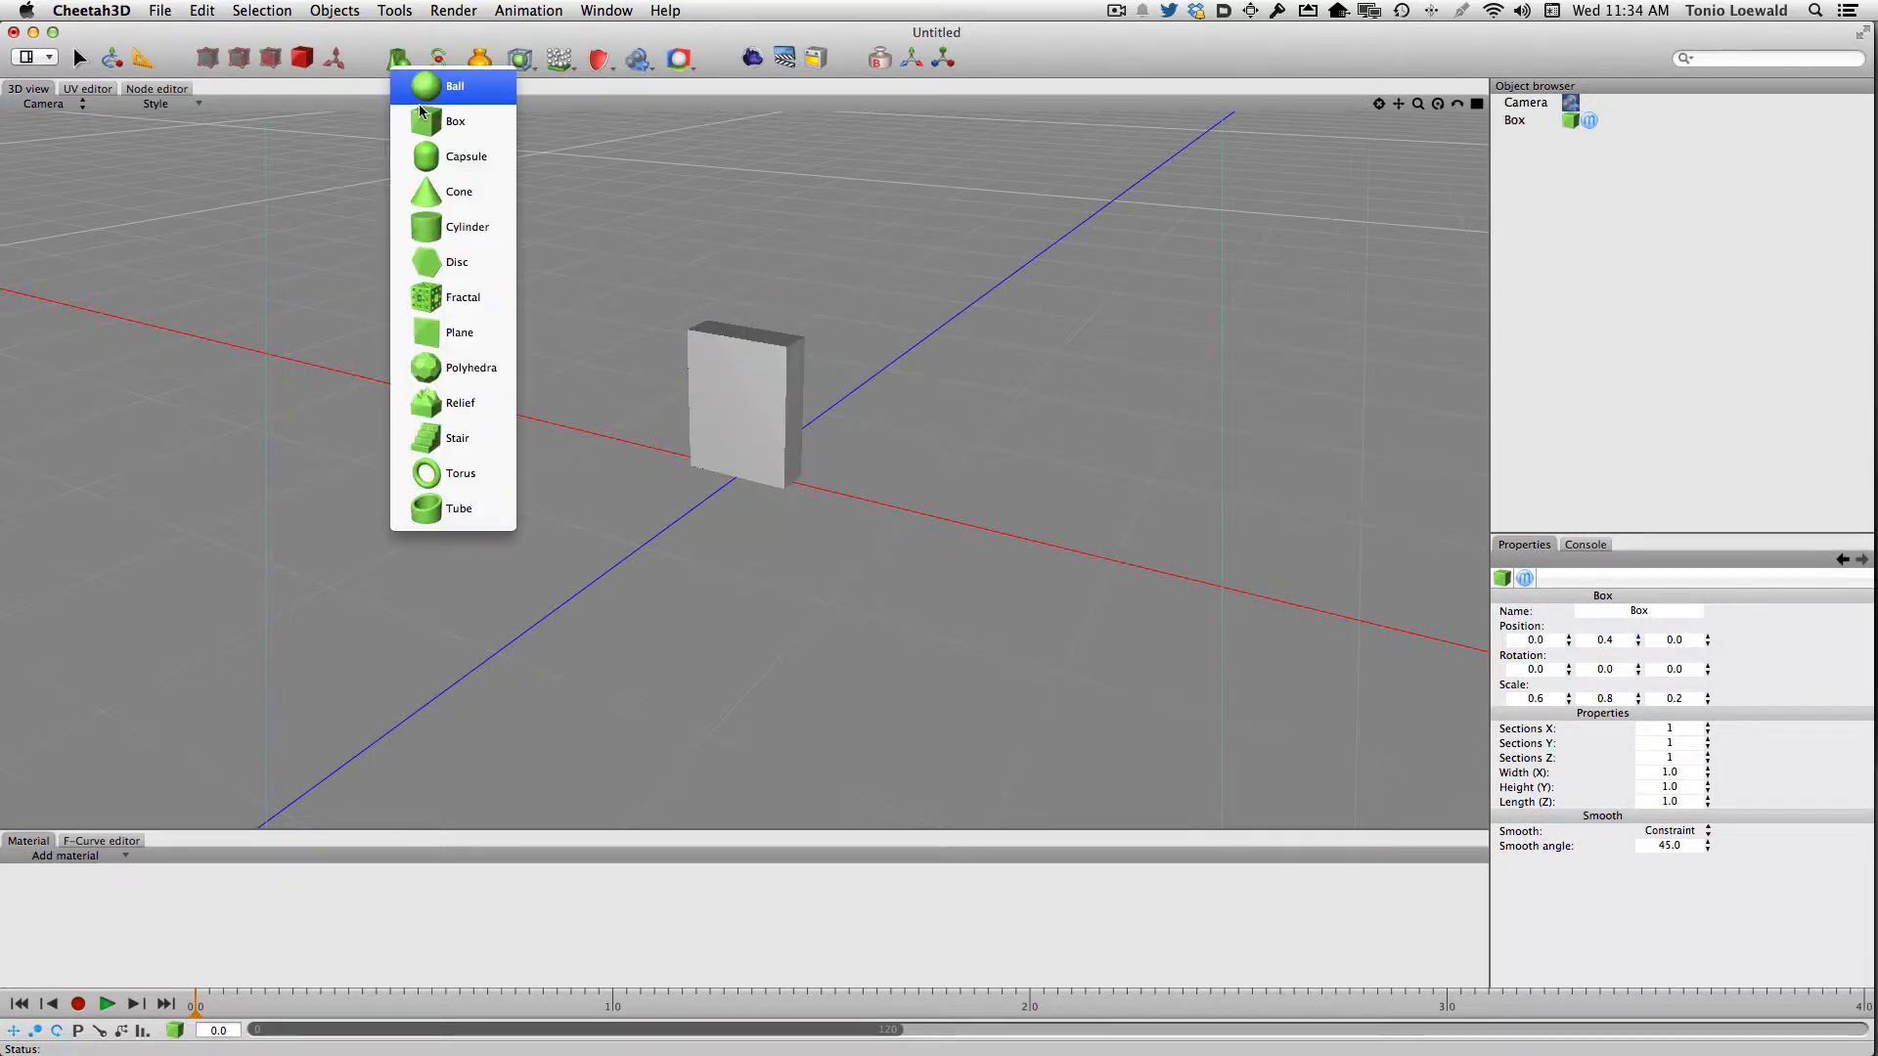
left_click(442, 330)
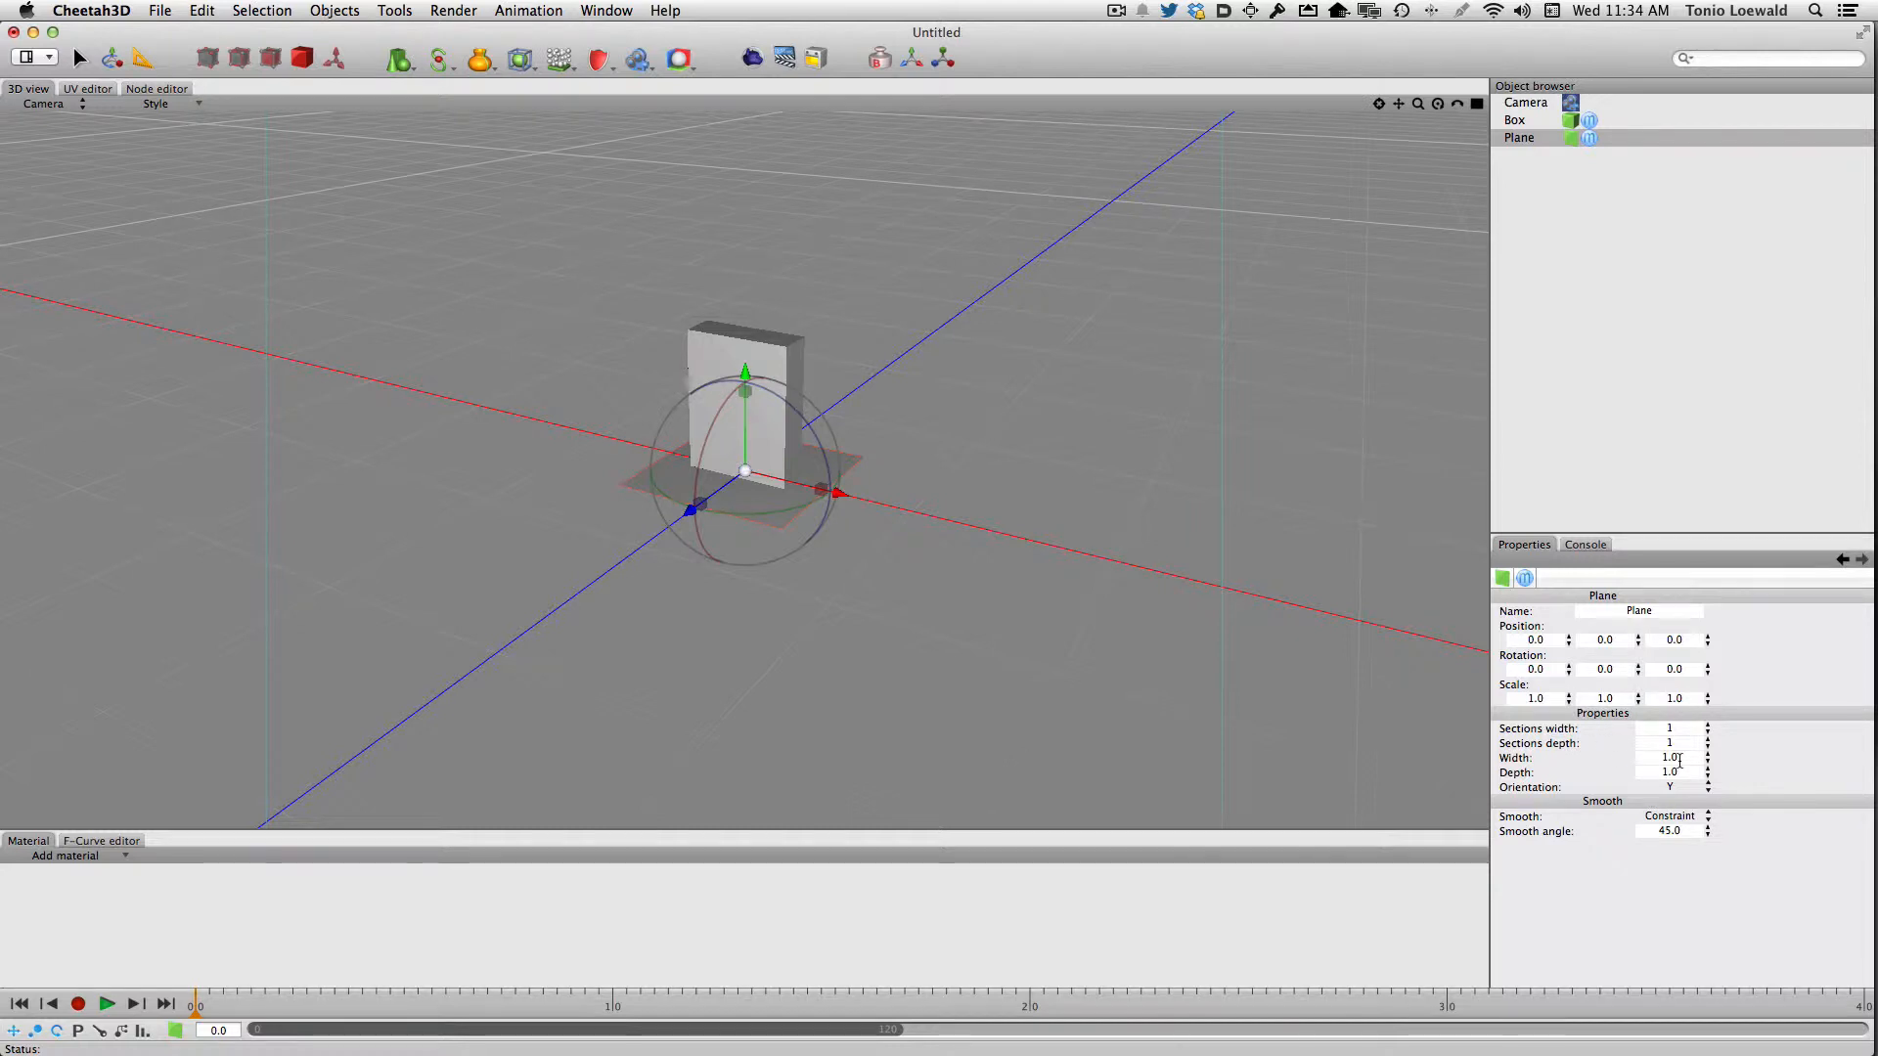
left_click(1644, 760)
key("Tab")
type("100")
key("Tab")
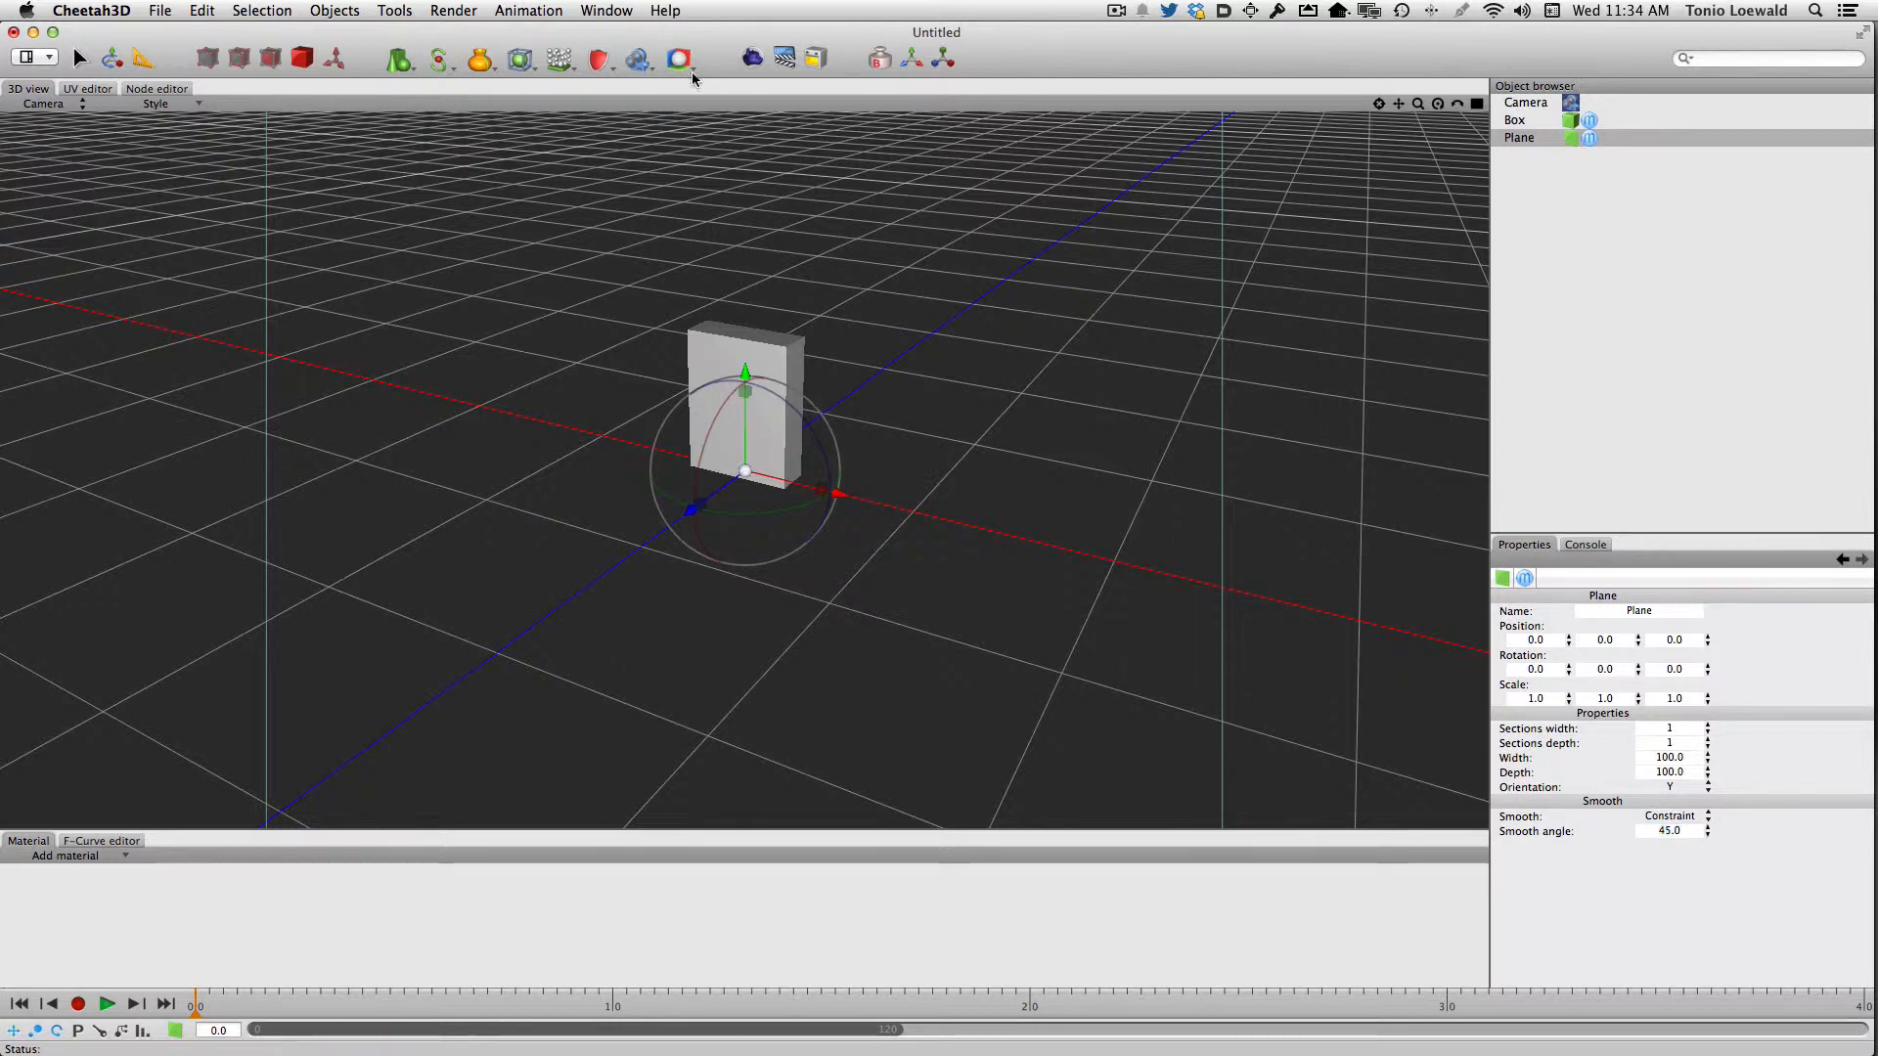
Add a Sky Light to the scene and set its time to 13:00
left_click(636, 63)
left_click(671, 261)
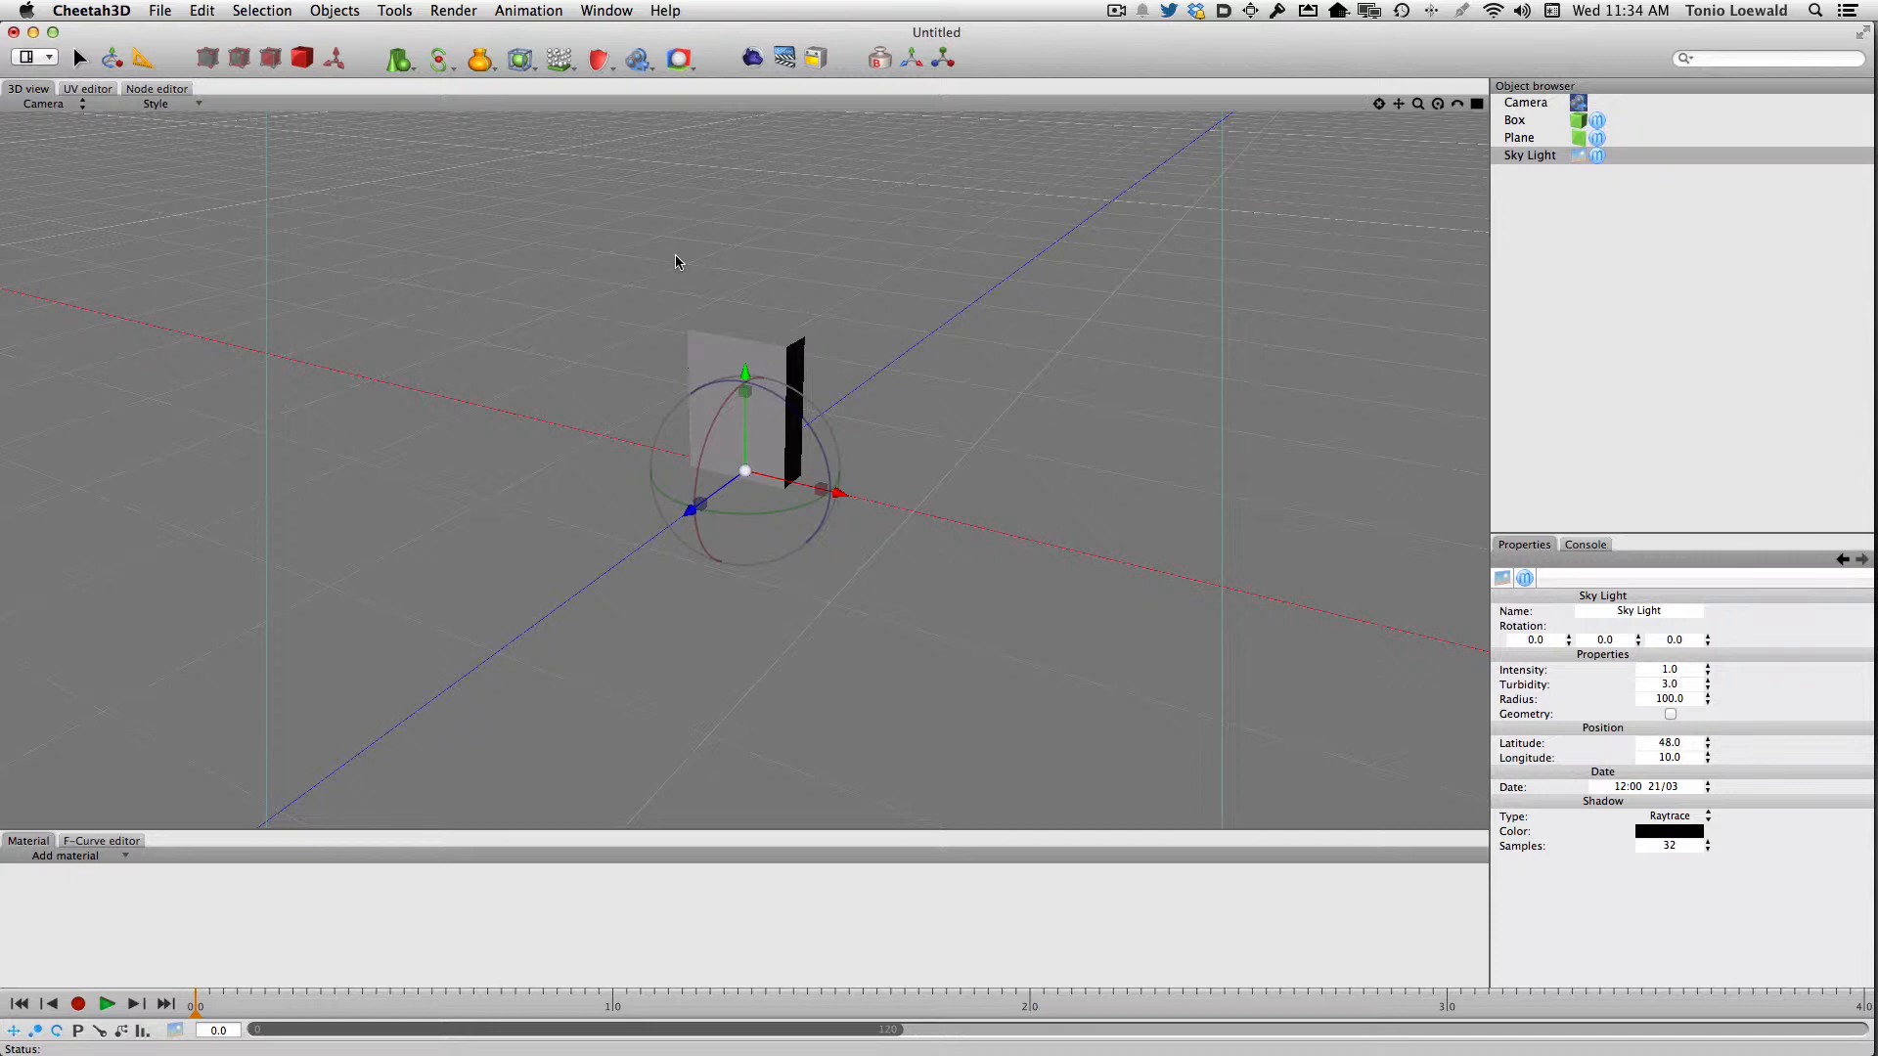
left_click(1616, 787)
type("13")
key("Tab")
Render the scene to check the lighting and shadow, and close the render window
left_click(750, 61)
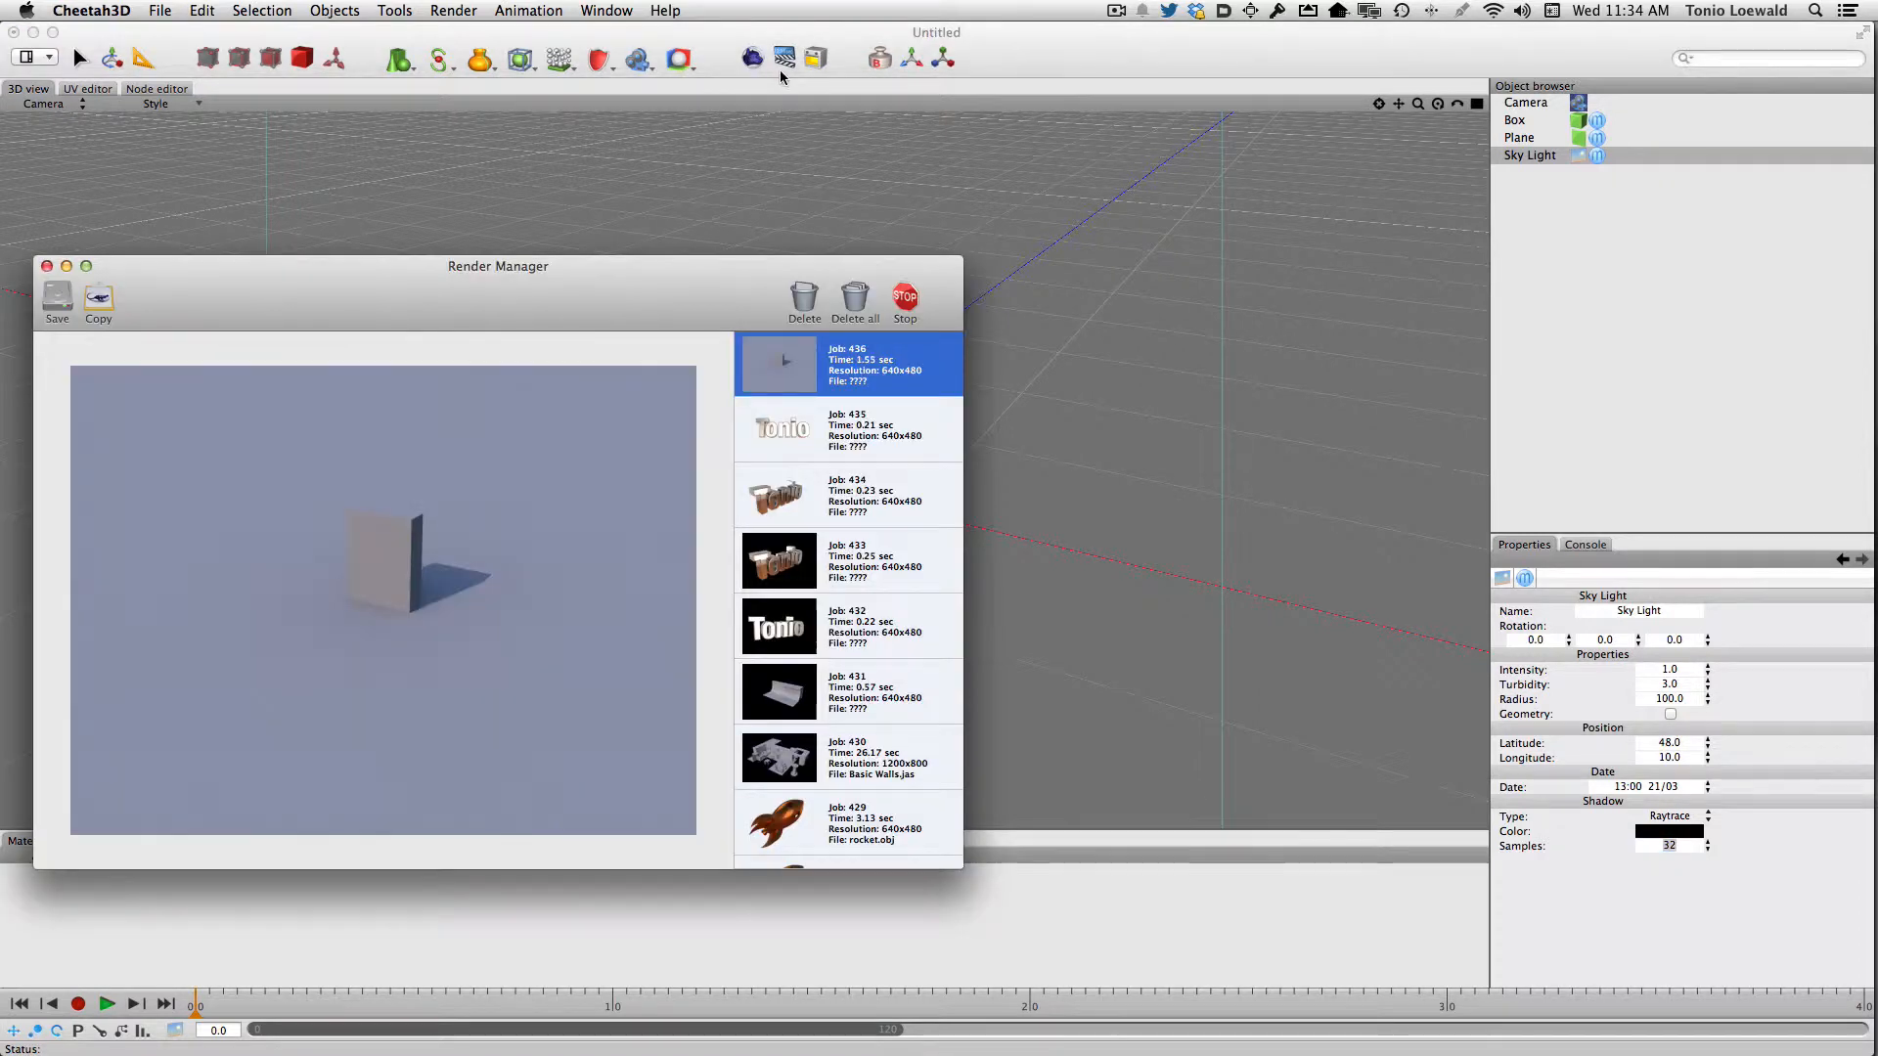
key("super+w")
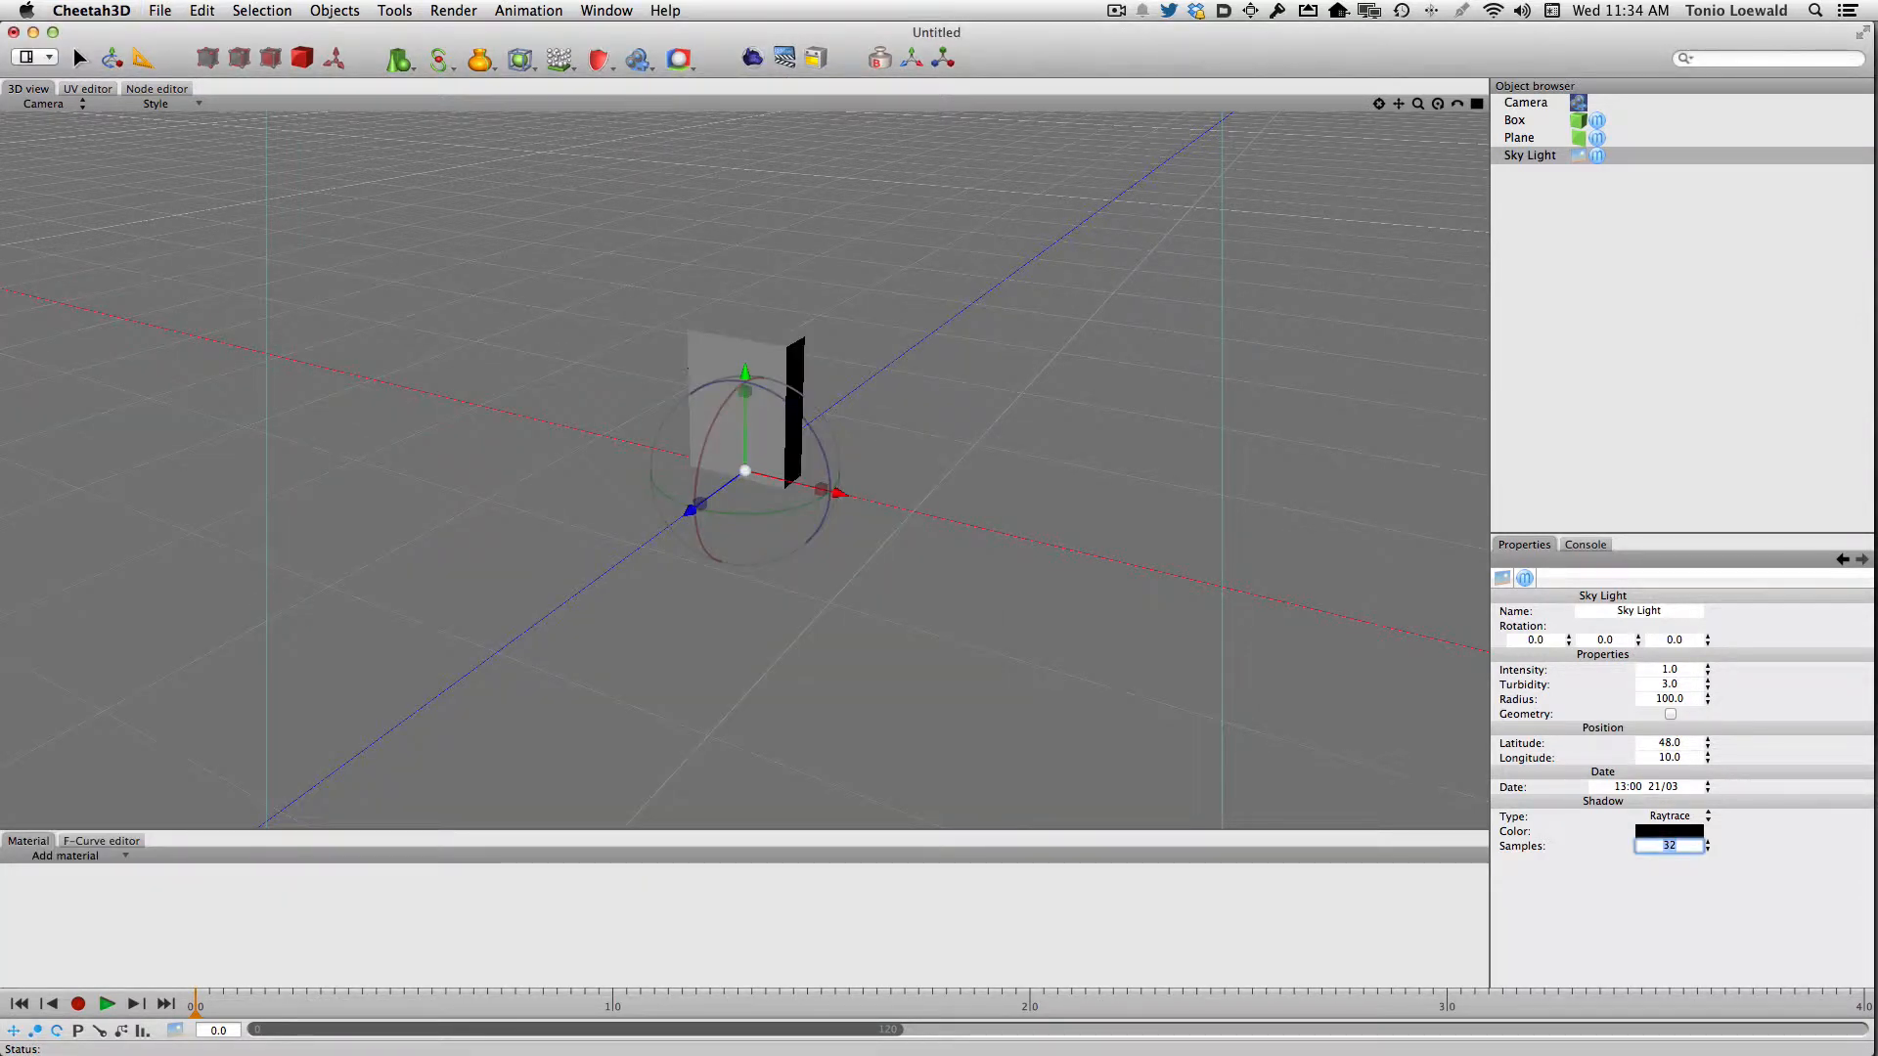
left_click(1590, 871)
Convert the box into an editable polygon object
left_click(1545, 122)
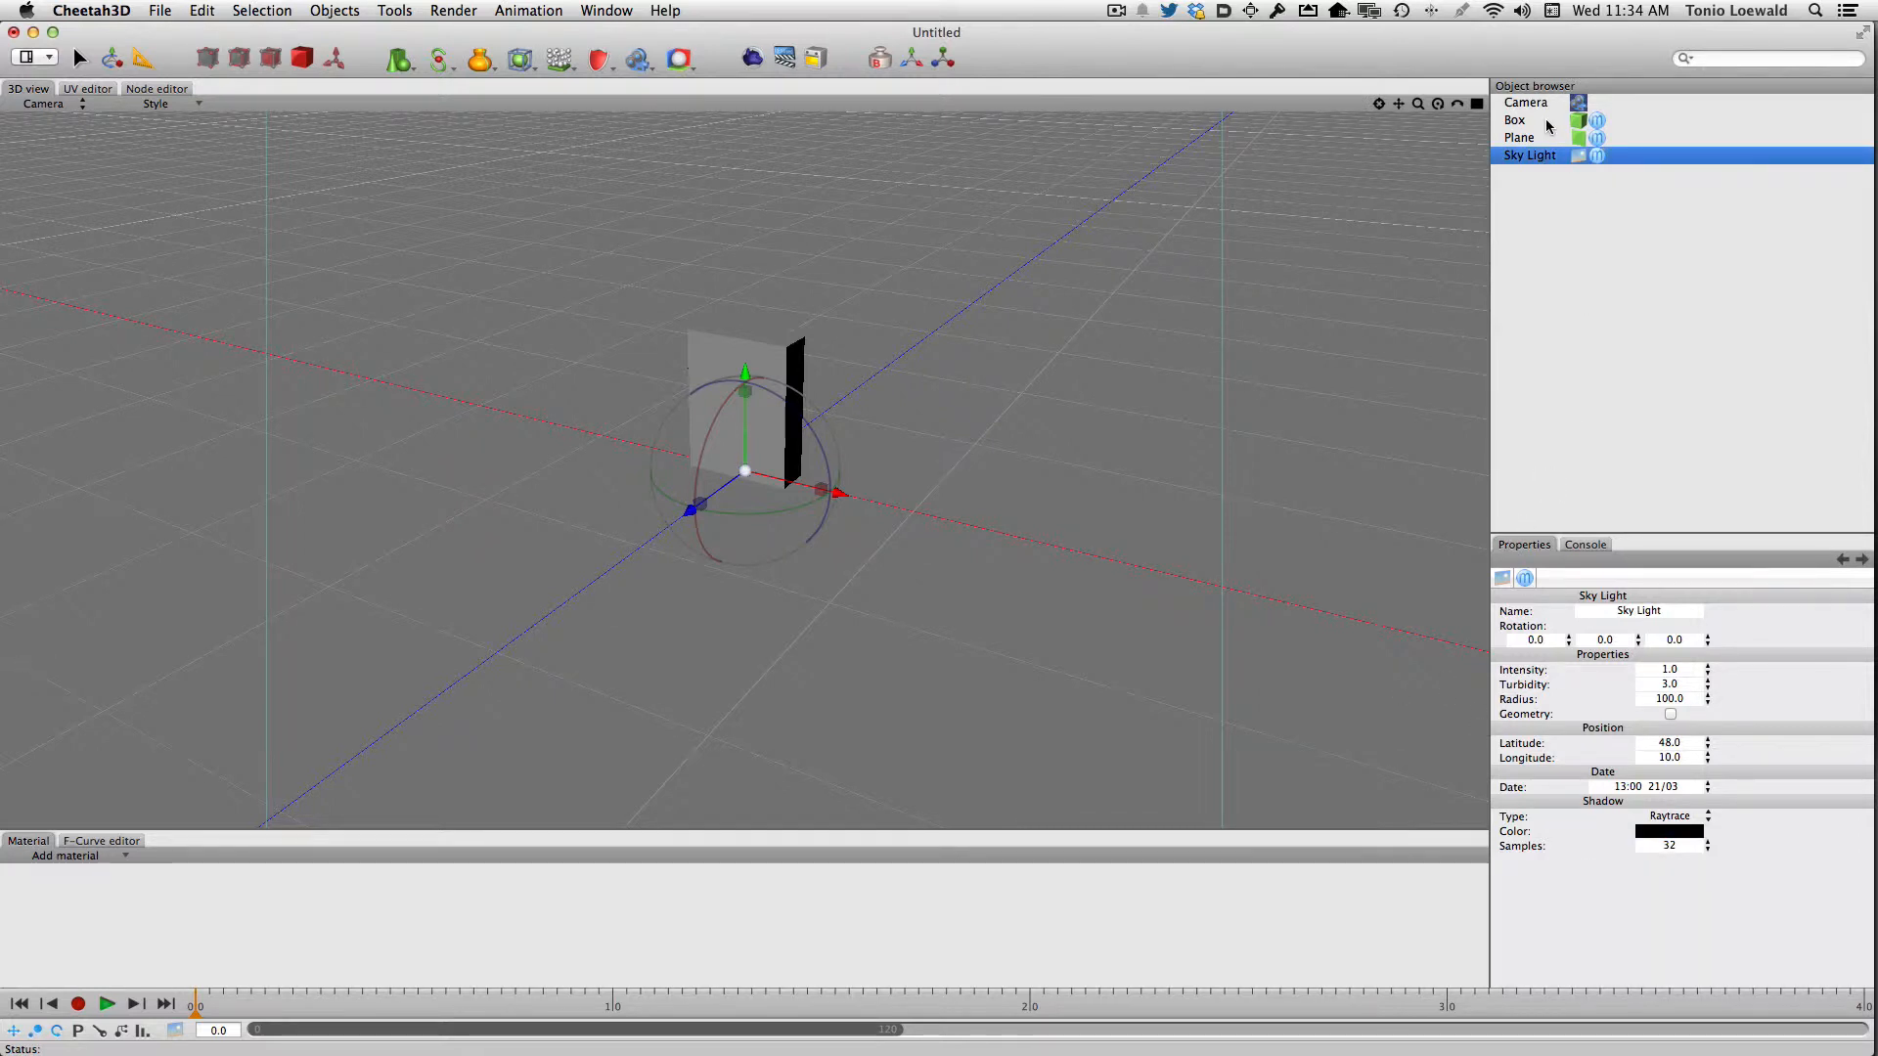
double_click(1576, 122)
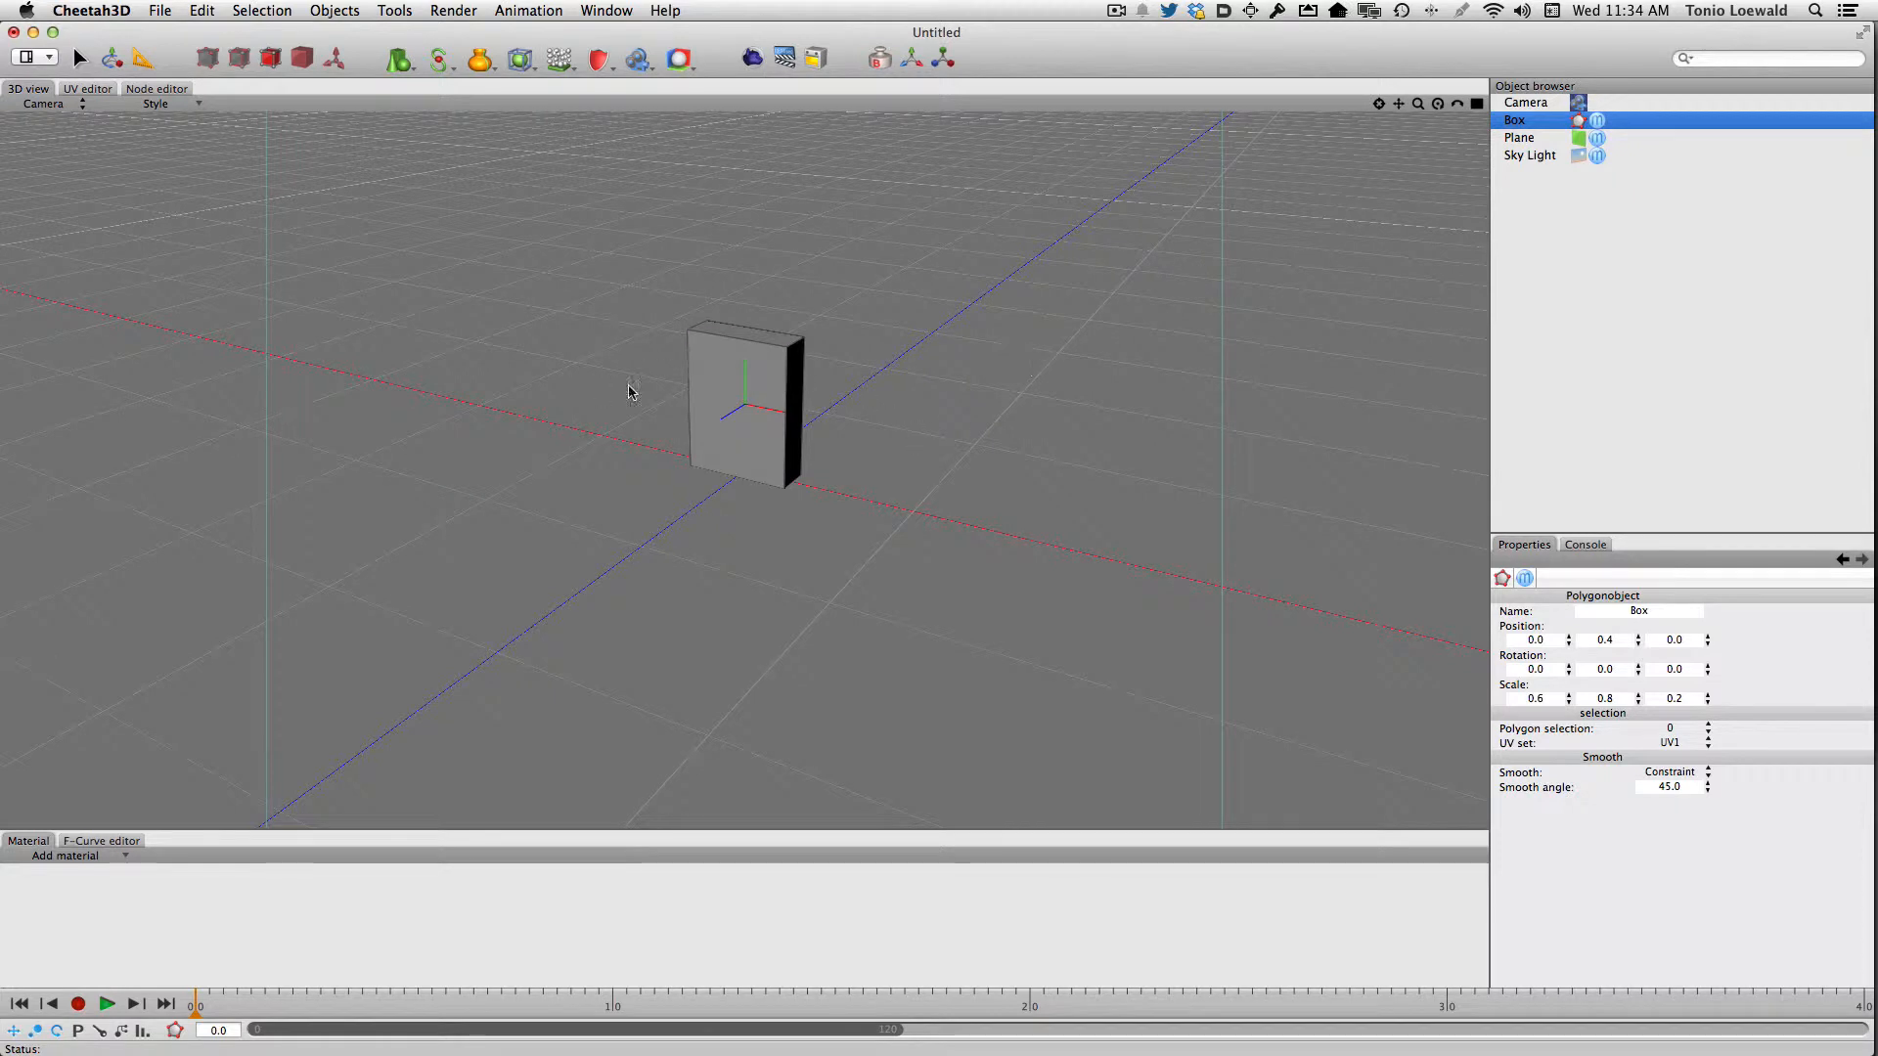
left_click(732, 383)
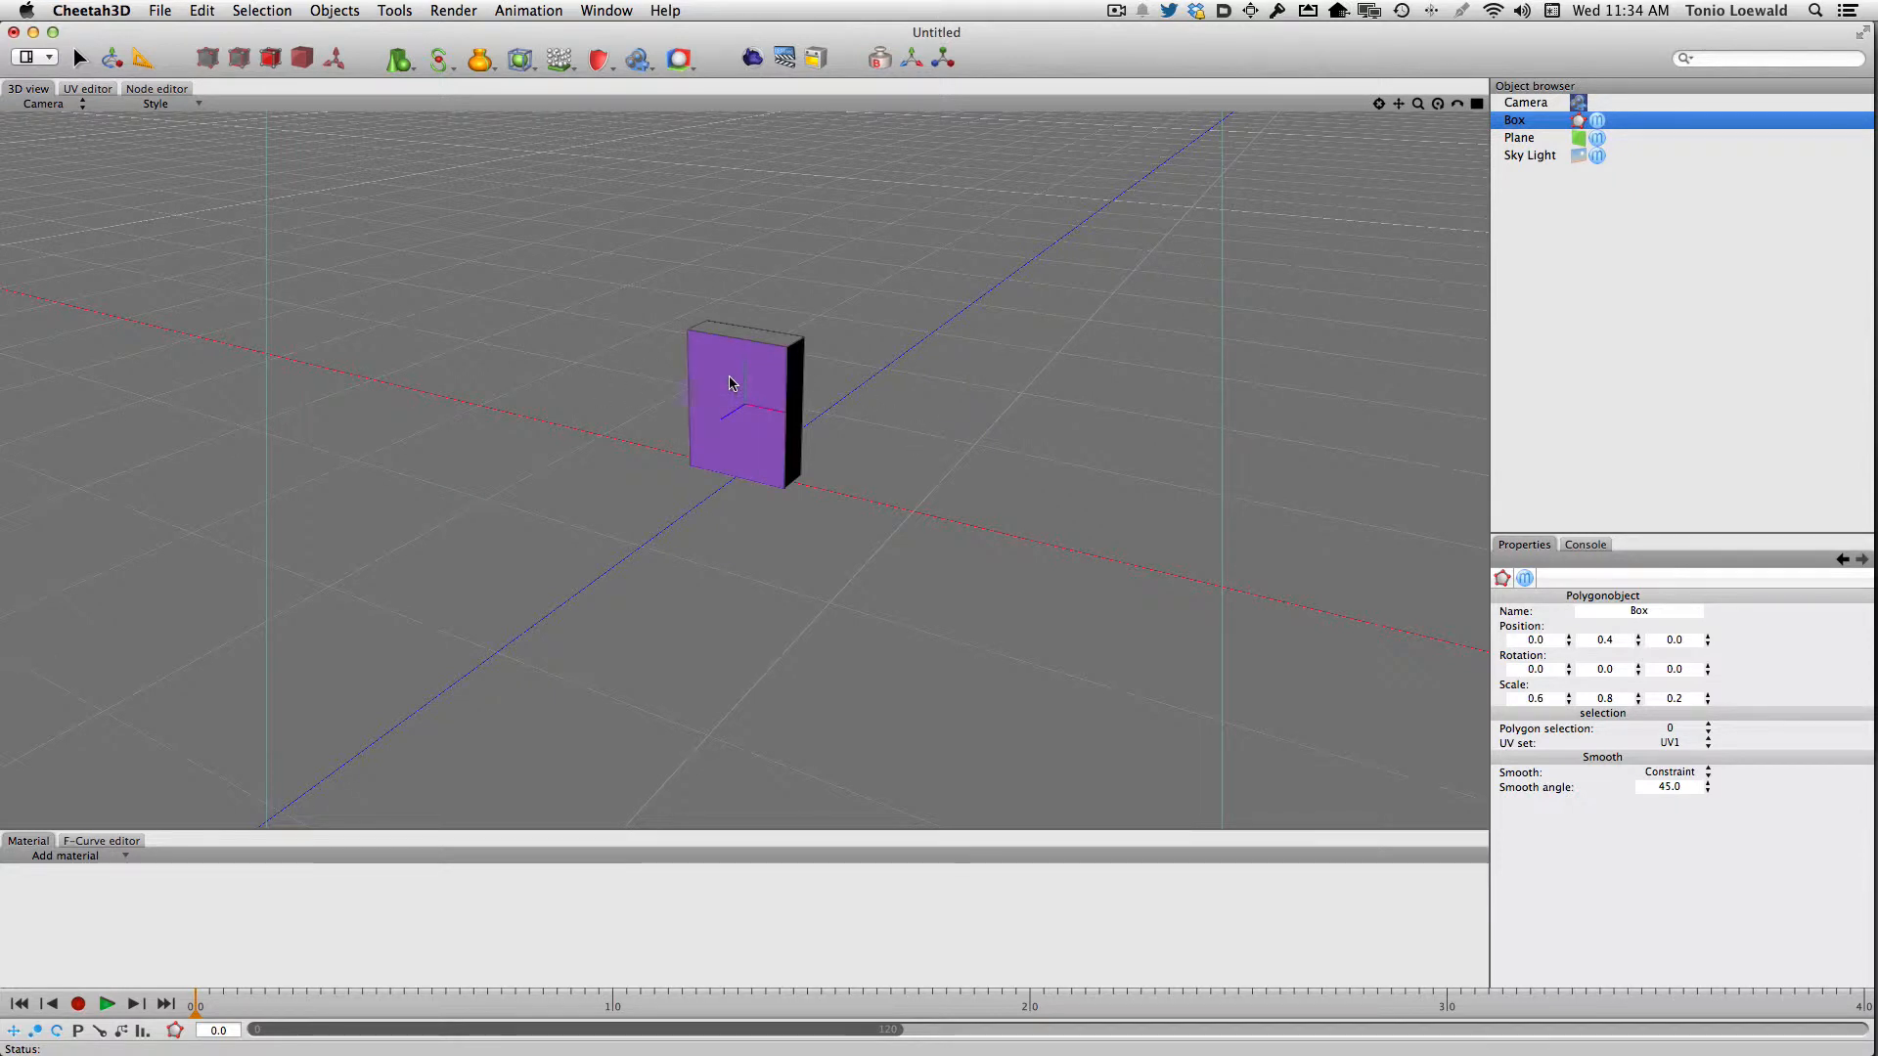
Create a new blank material and show it in the node editor, moving its node to make room beside it
left_click(65, 858)
left_click(71, 879)
left_click(71, 858)
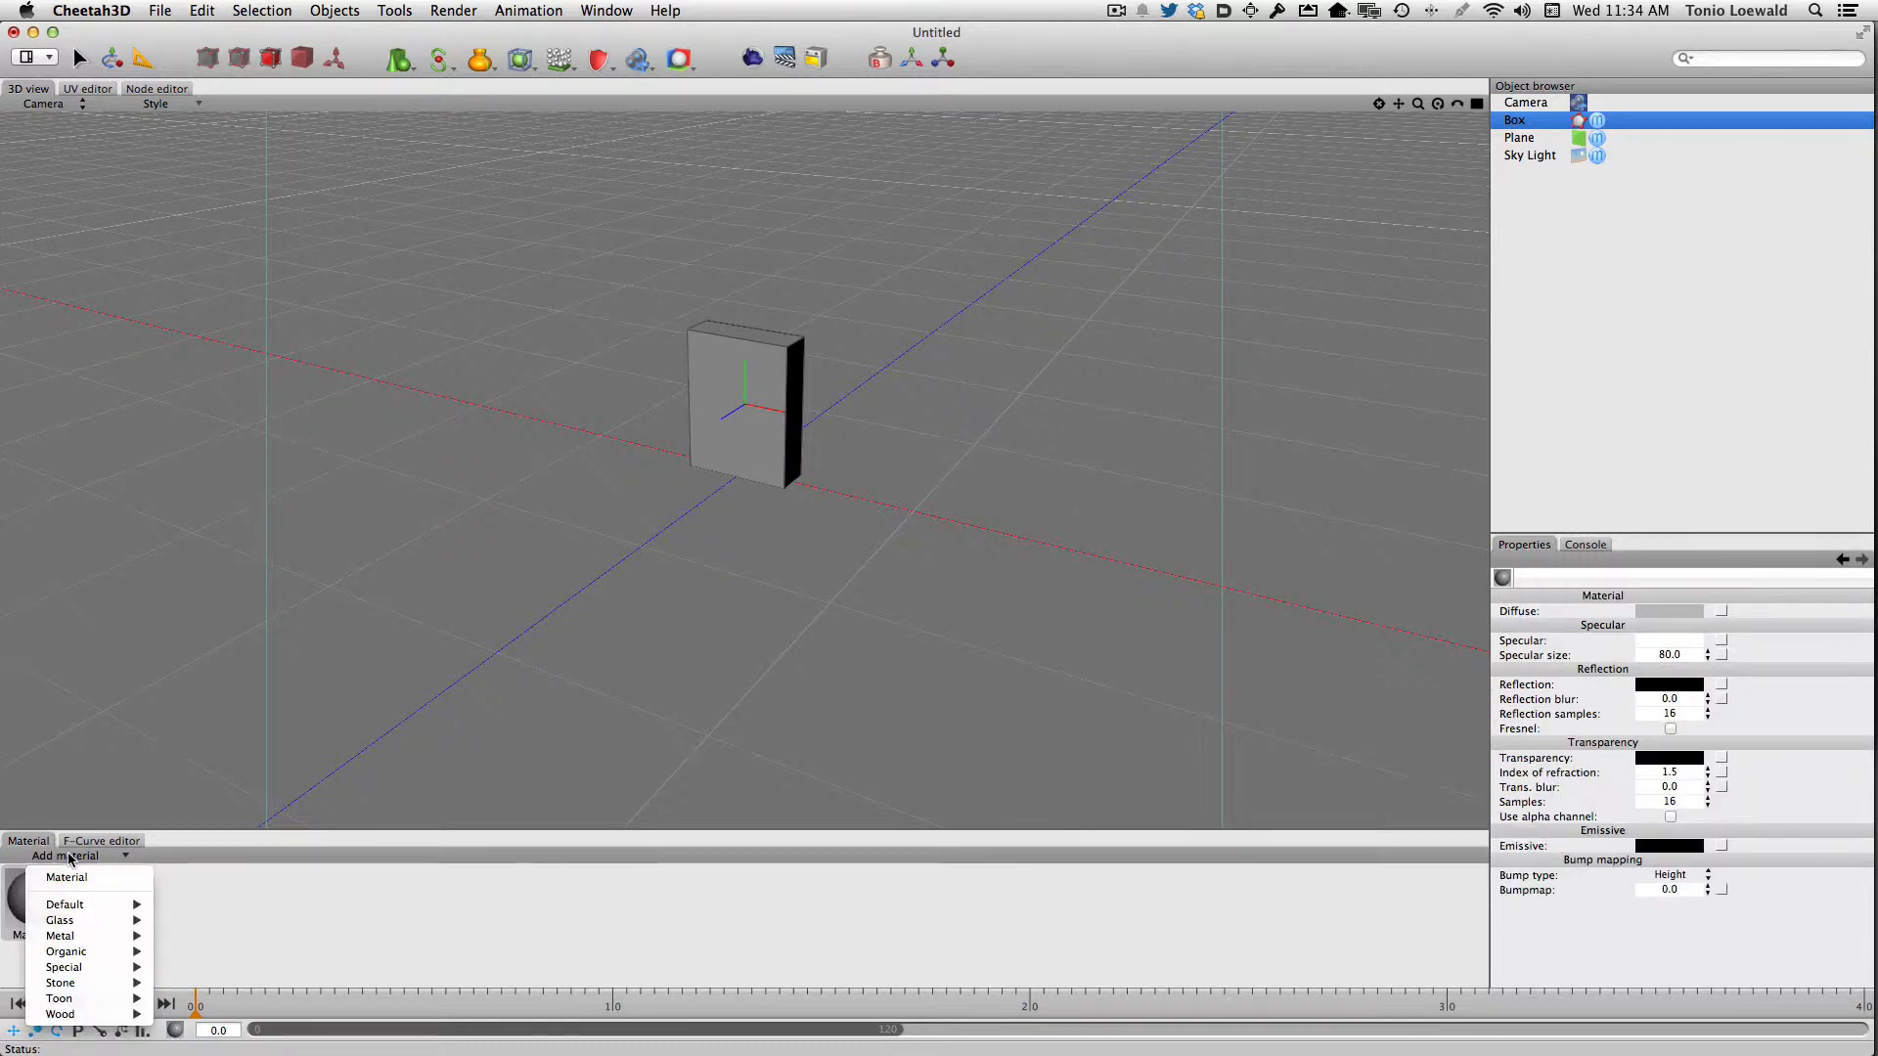
left_click(402, 947)
left_click(27, 908)
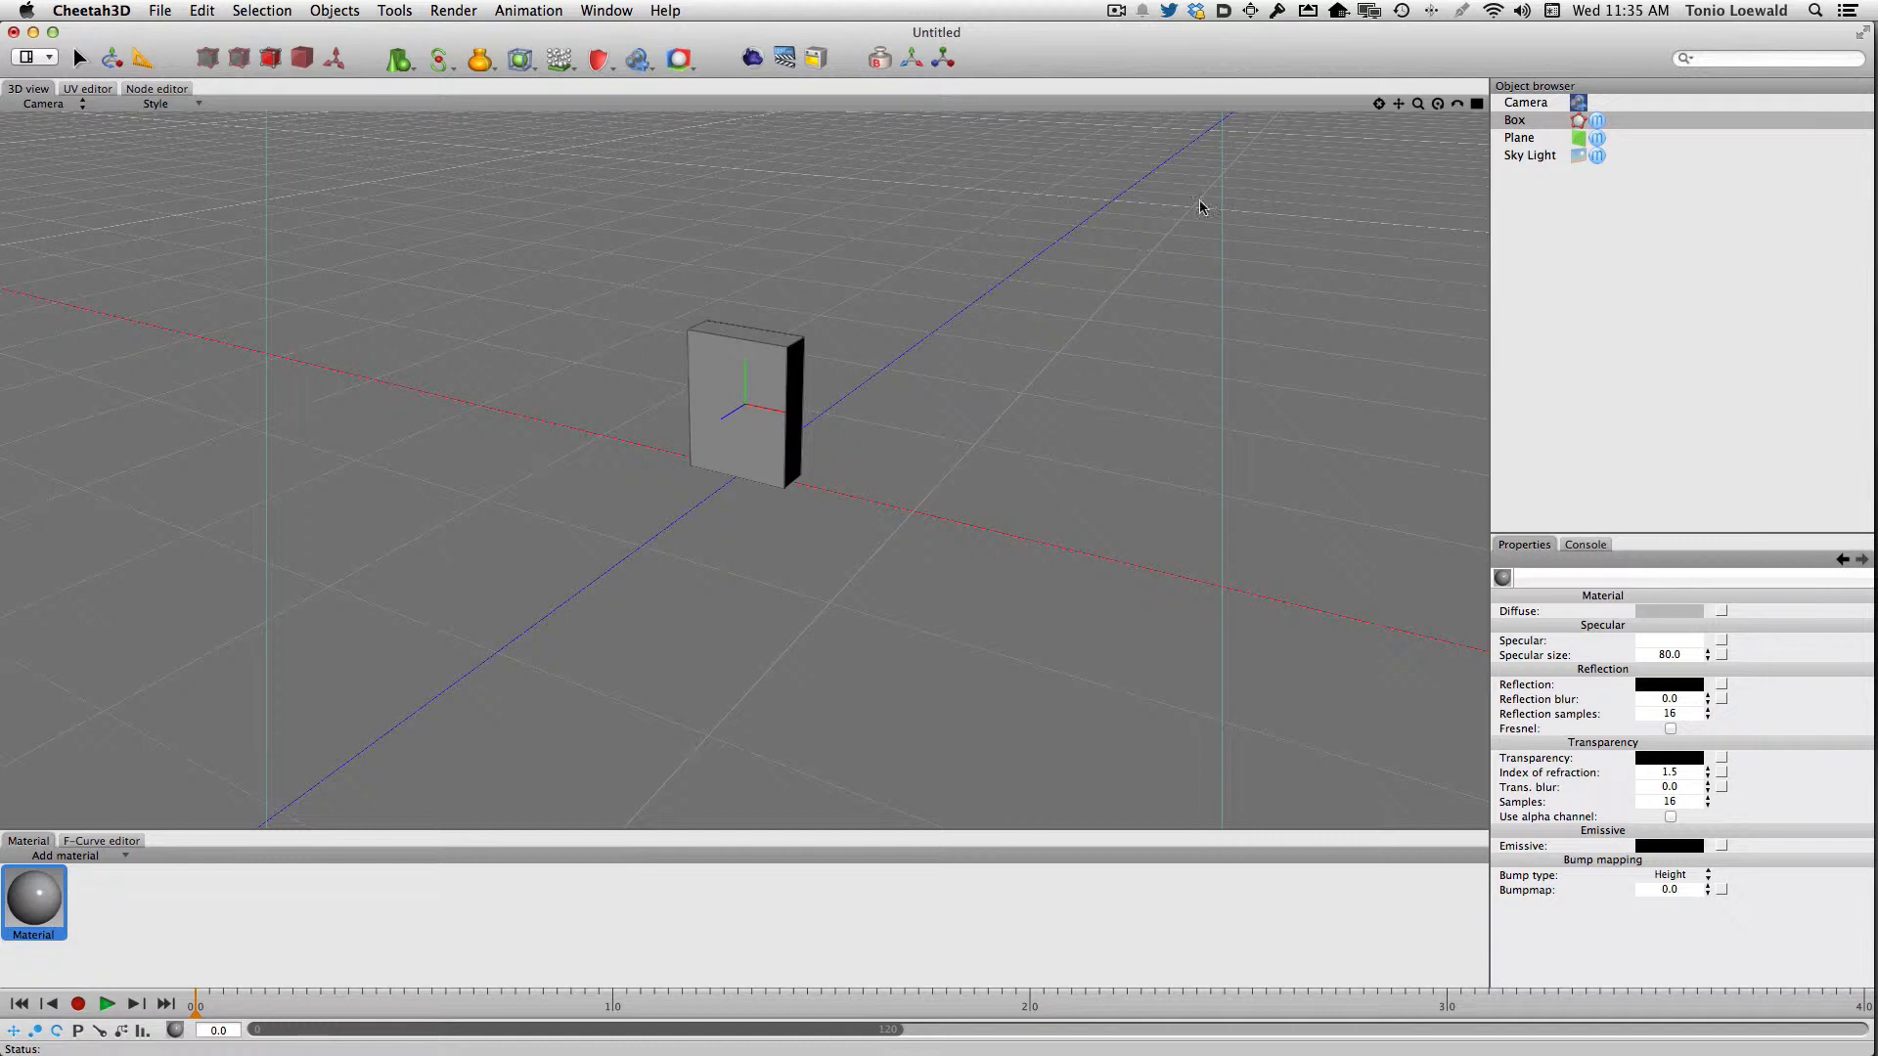
left_click(155, 94)
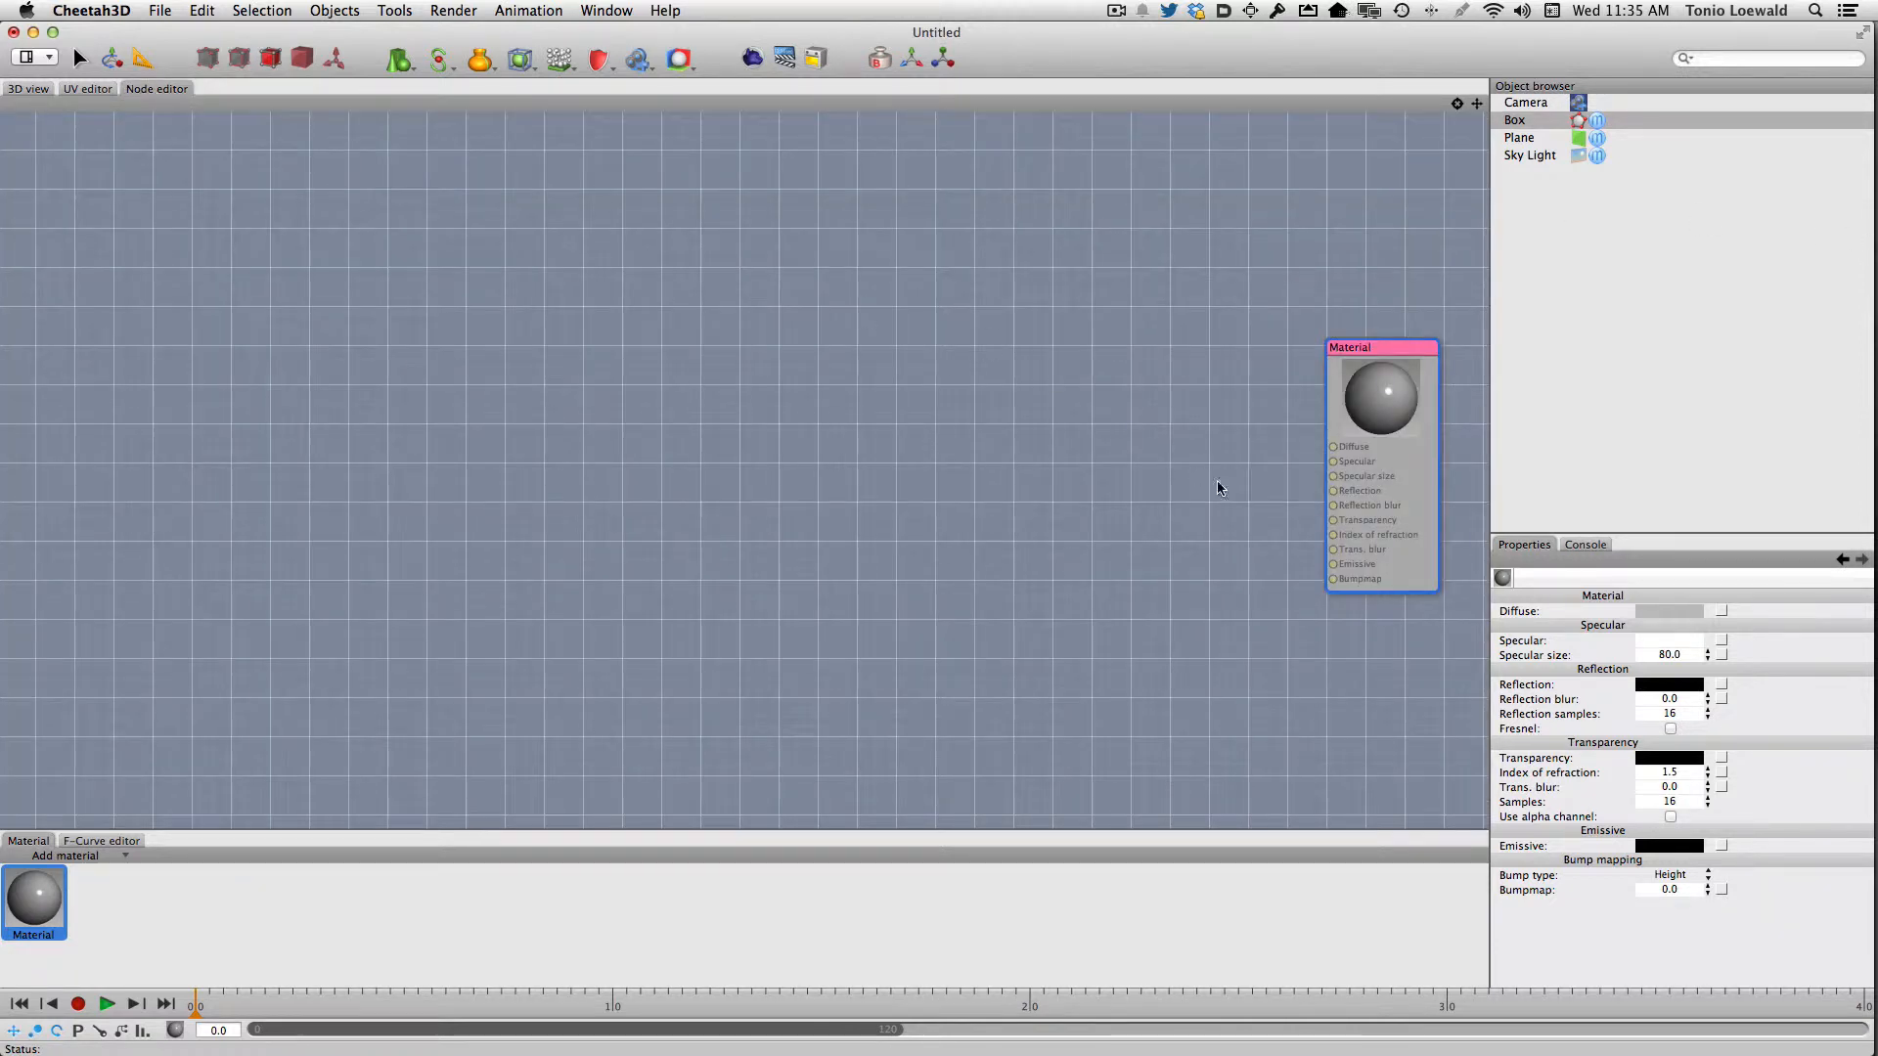
left_click_drag(1403, 343, 1279, 342)
right_click(1151, 403)
mouse_move(1222, 413)
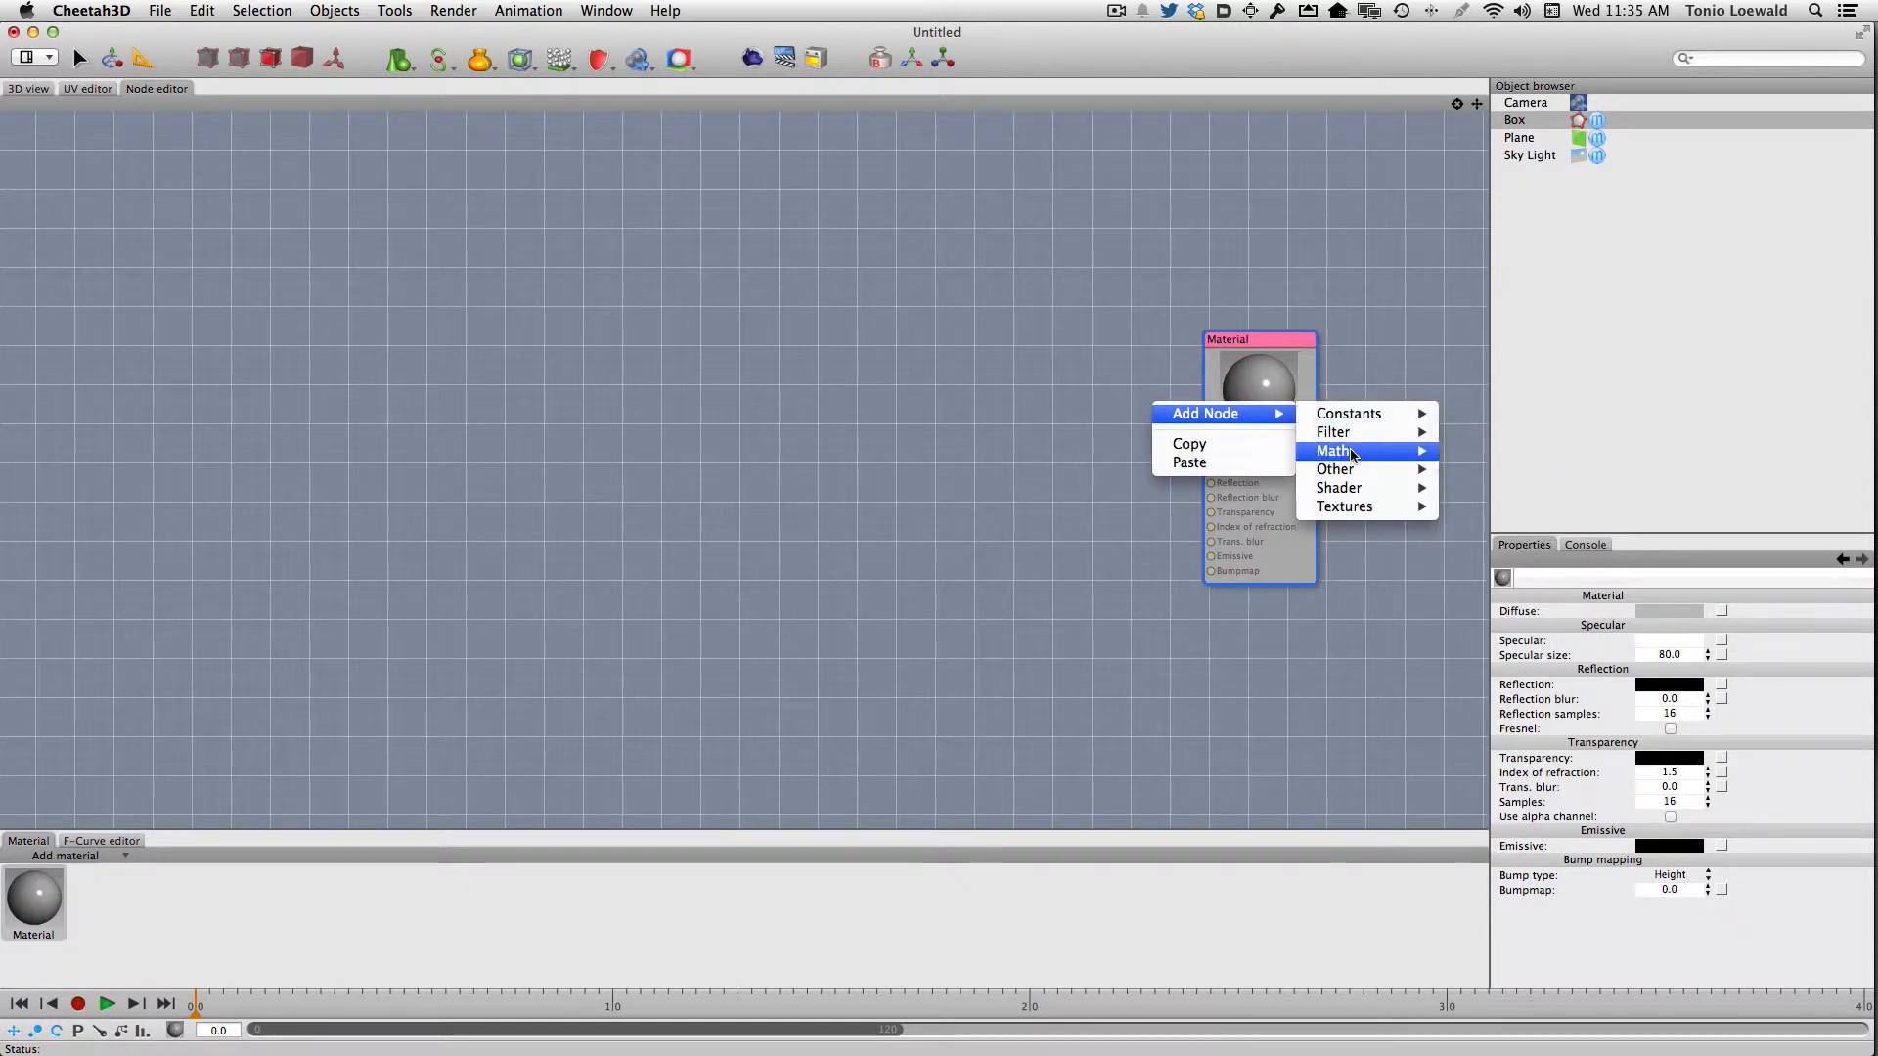
mouse_move(1351, 471)
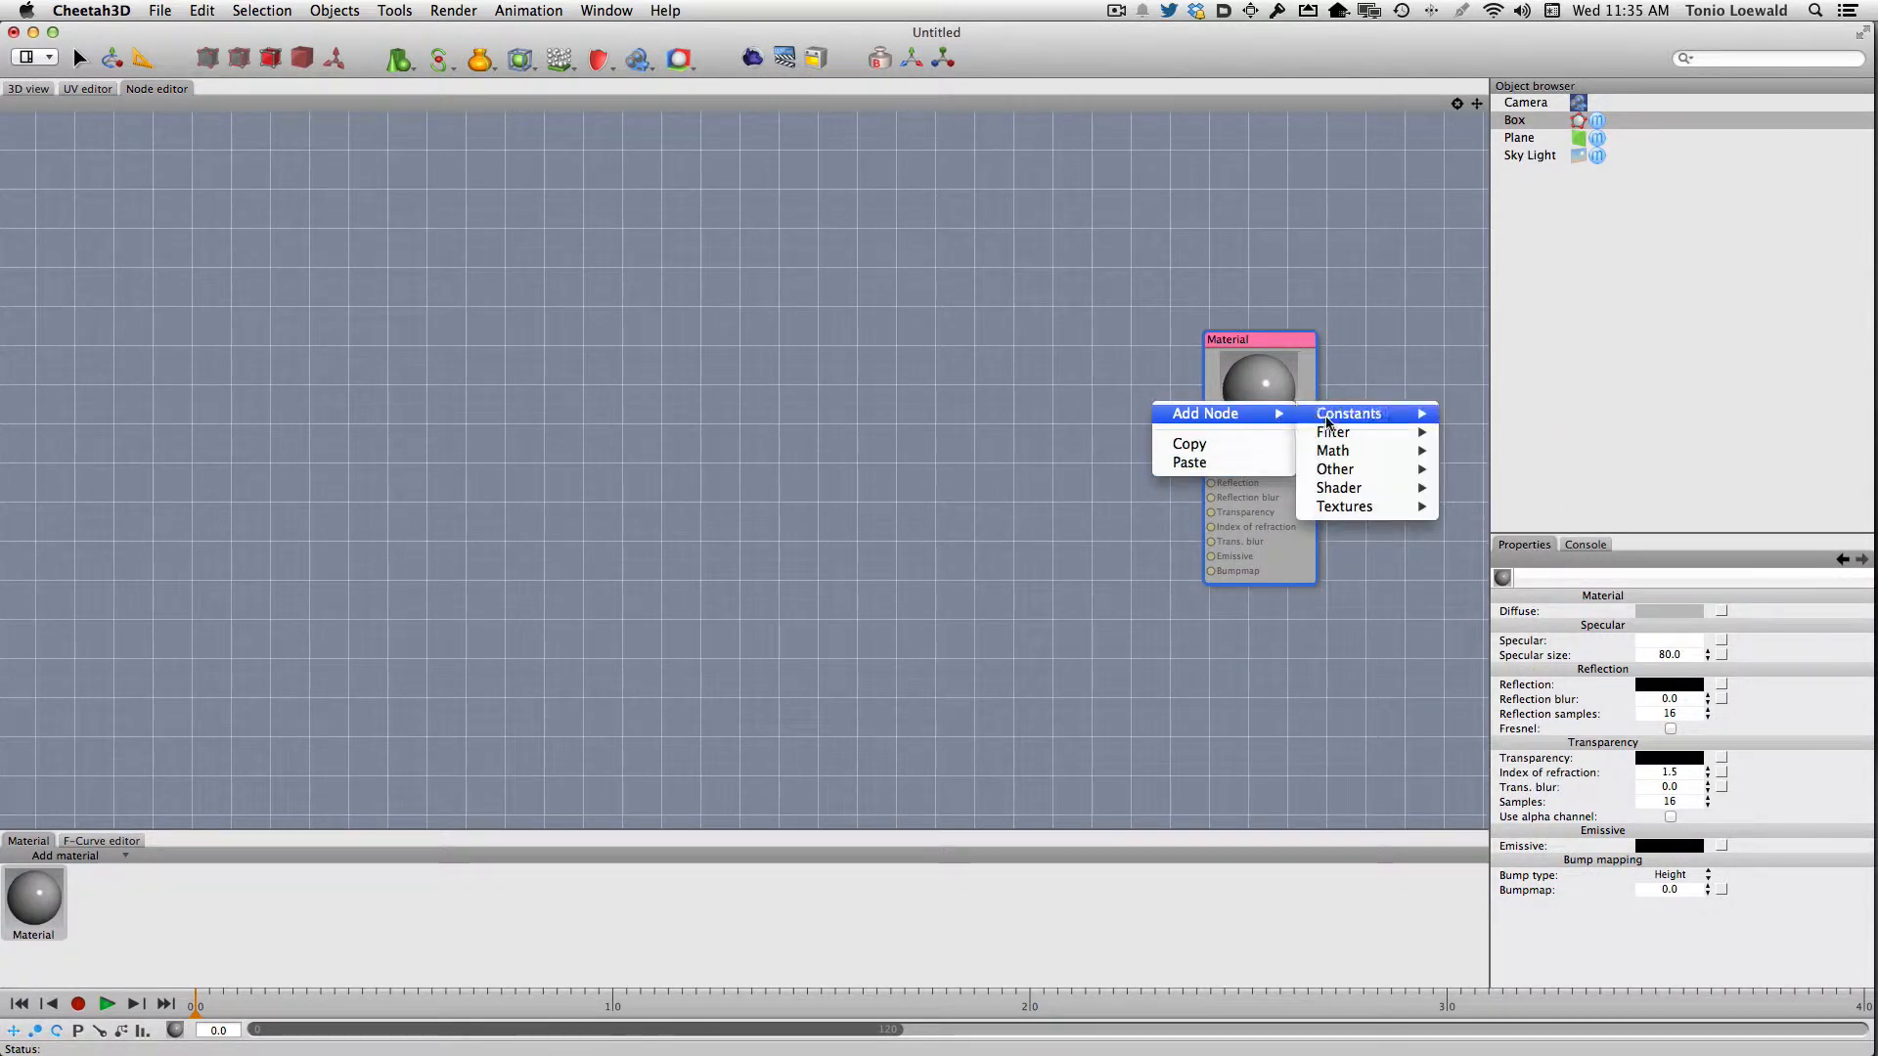
mouse_move(1369, 507)
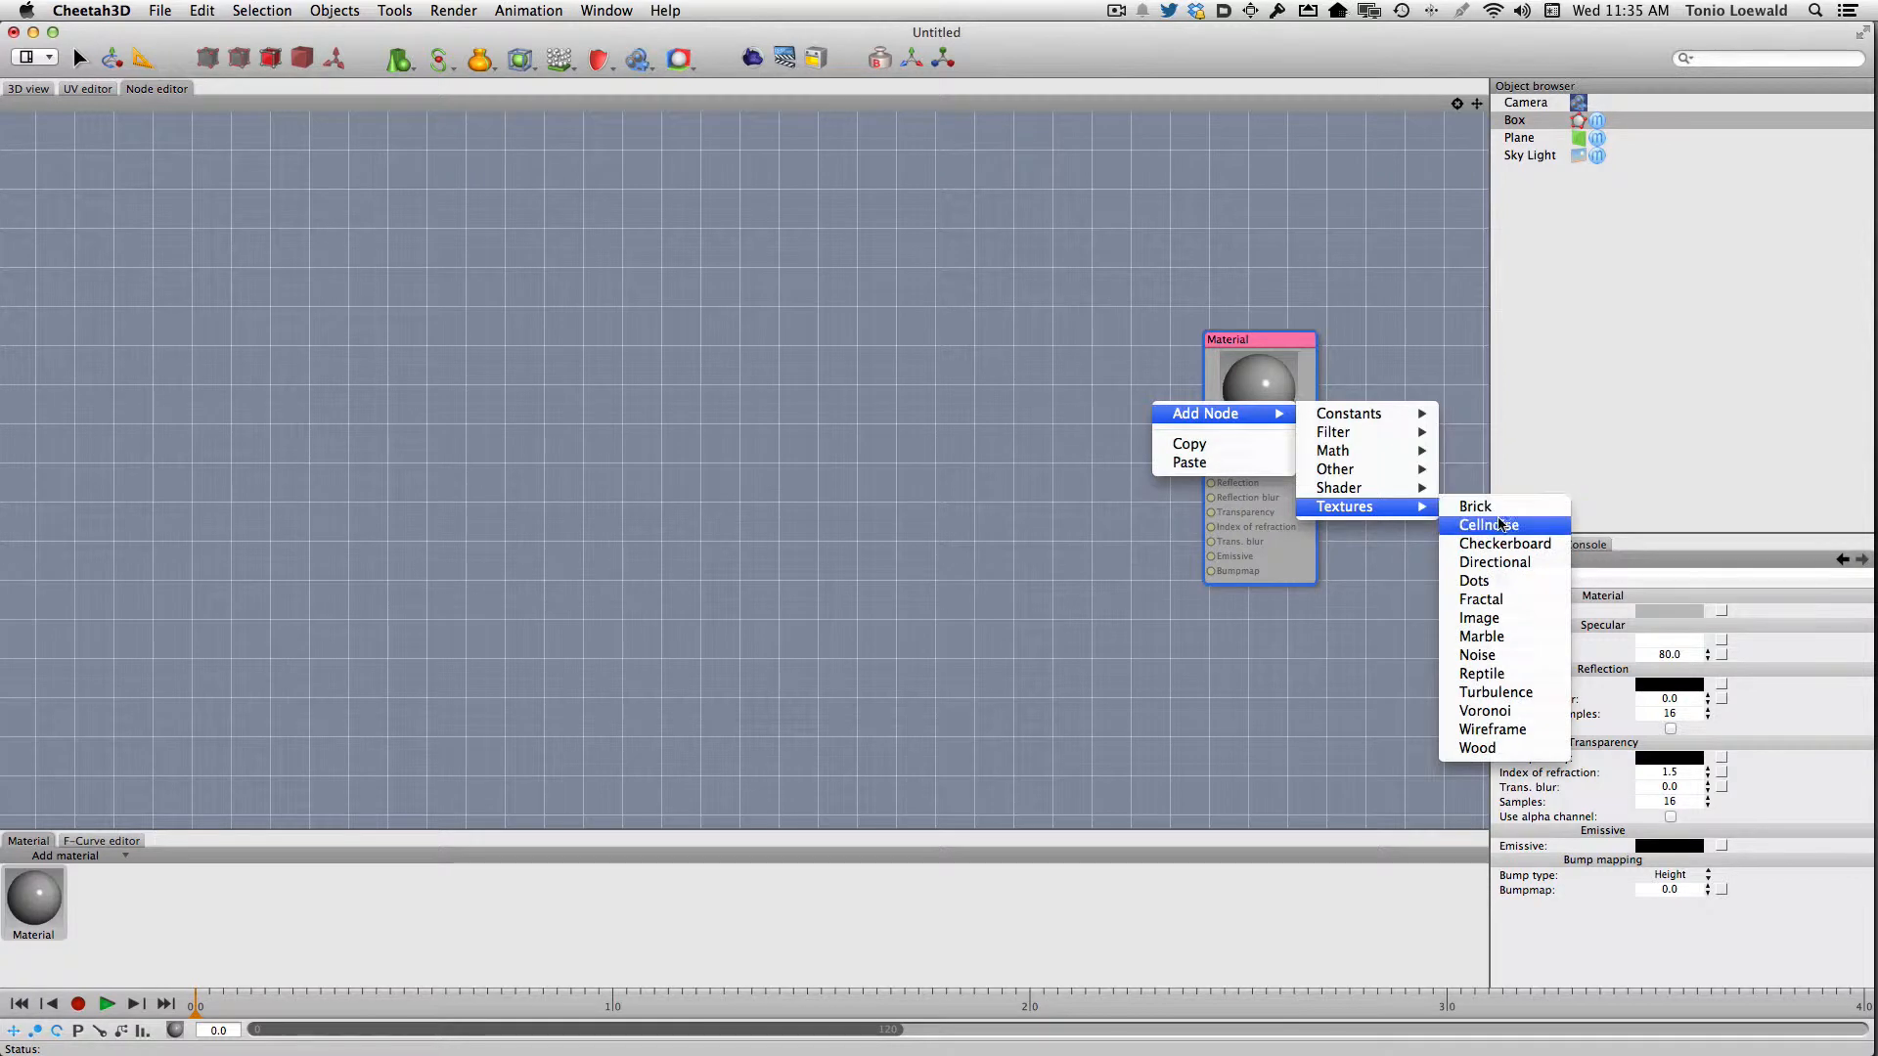
left_click(1479, 617)
left_click_drag(1218, 428, 1037, 309)
key("BackSpace")
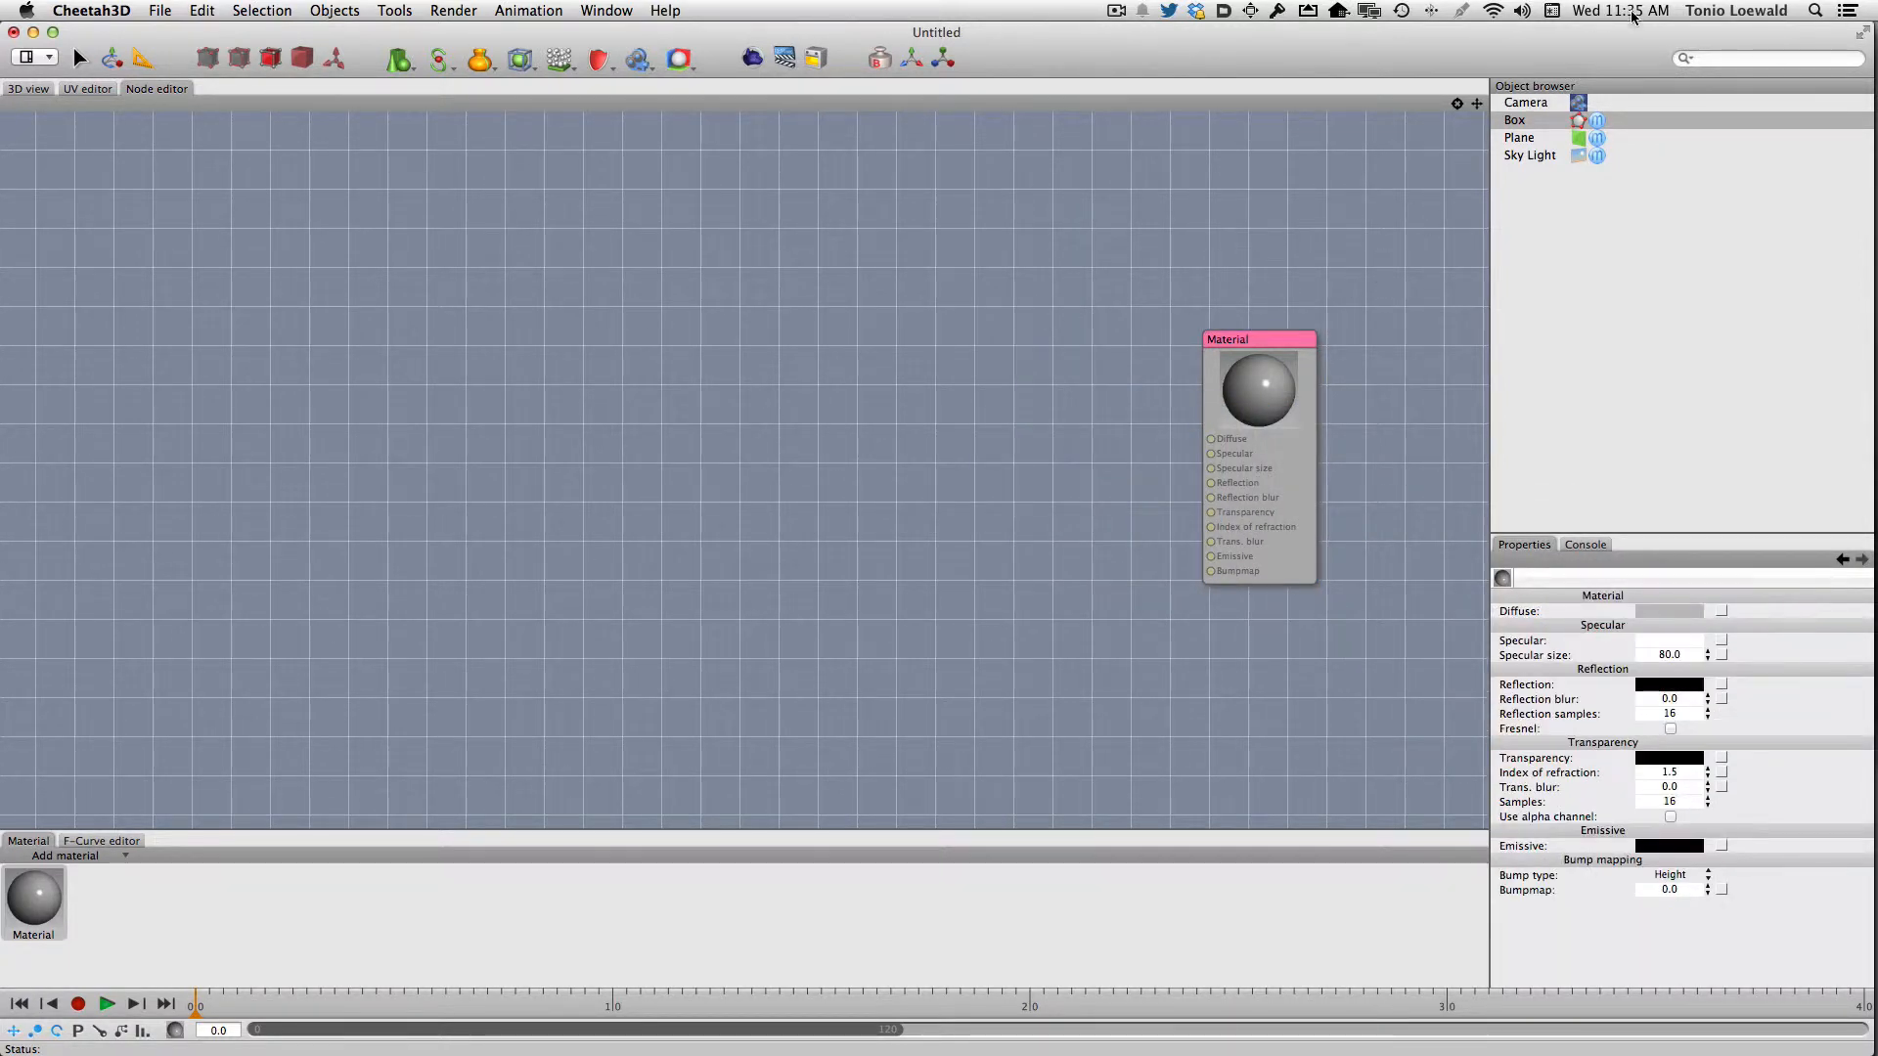
Attach an Image texture node to the material's Diffuse channel and place it above and left of the Material node
left_click(29, 910)
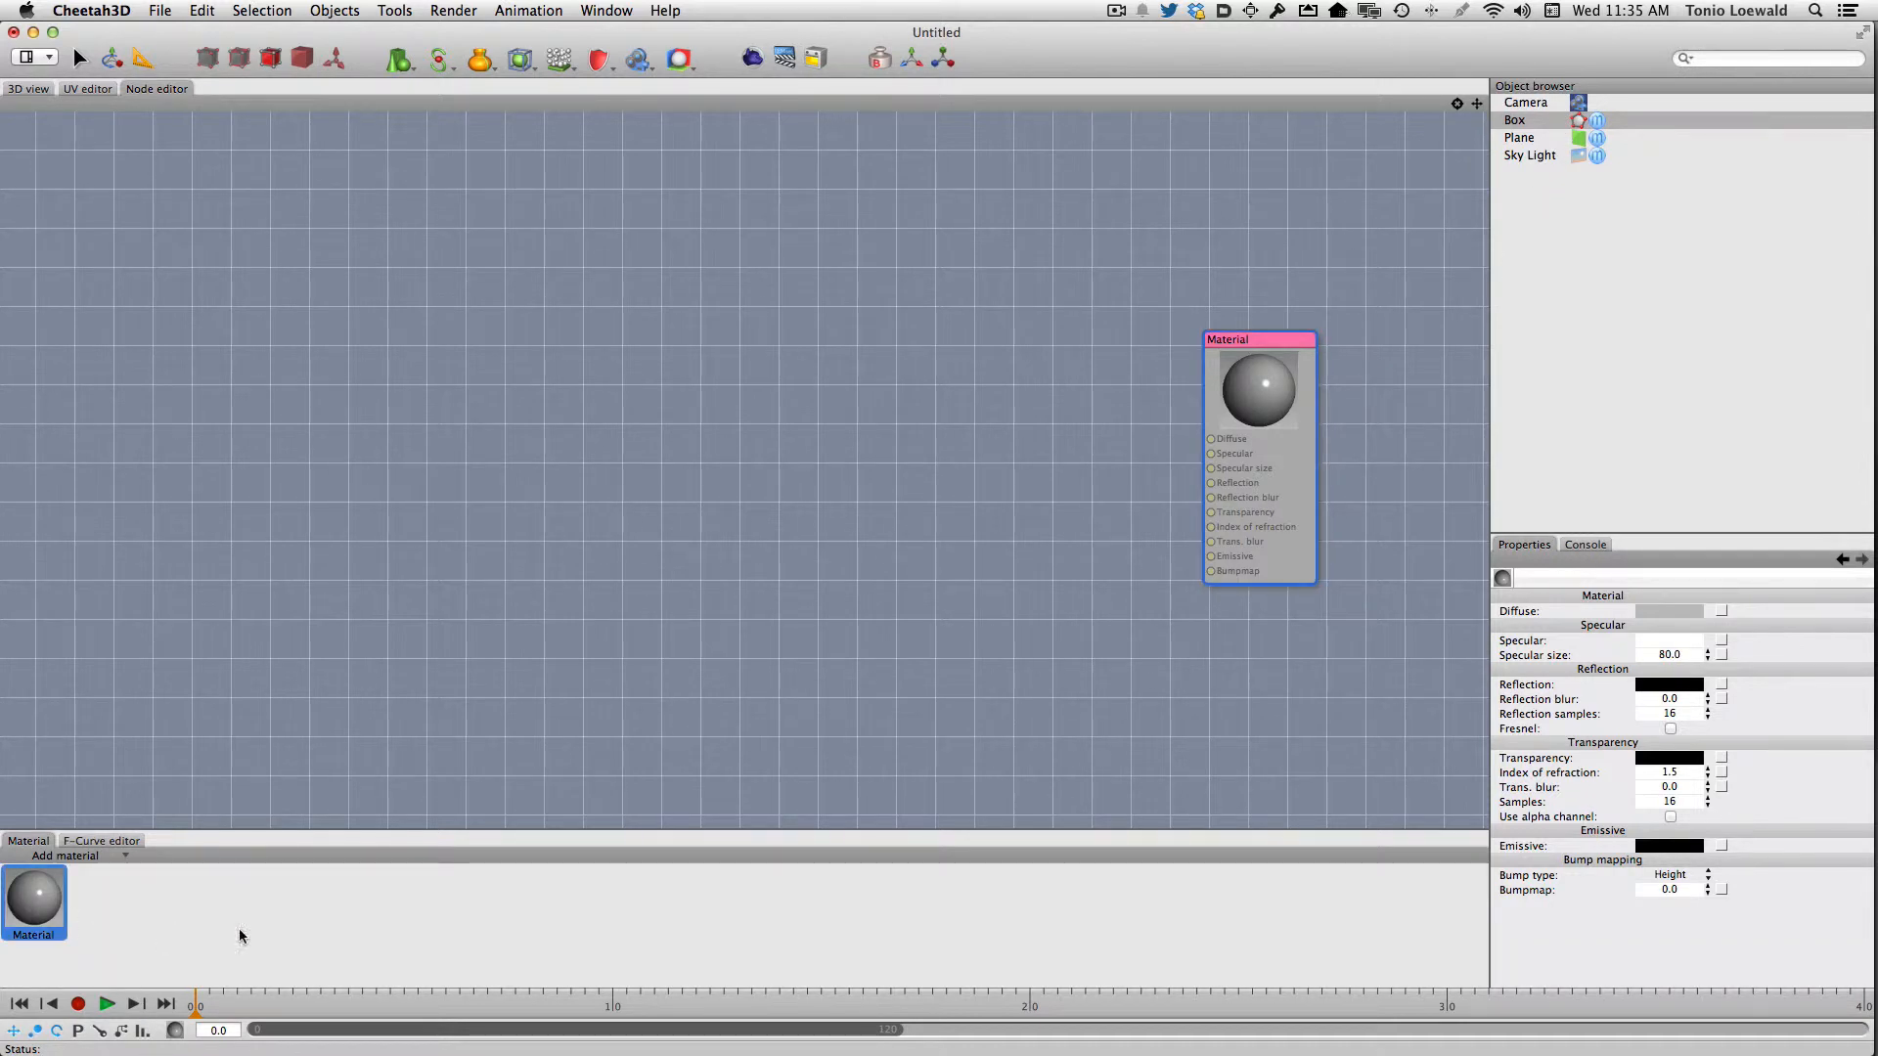
left_click(1718, 610)
left_click(1699, 619)
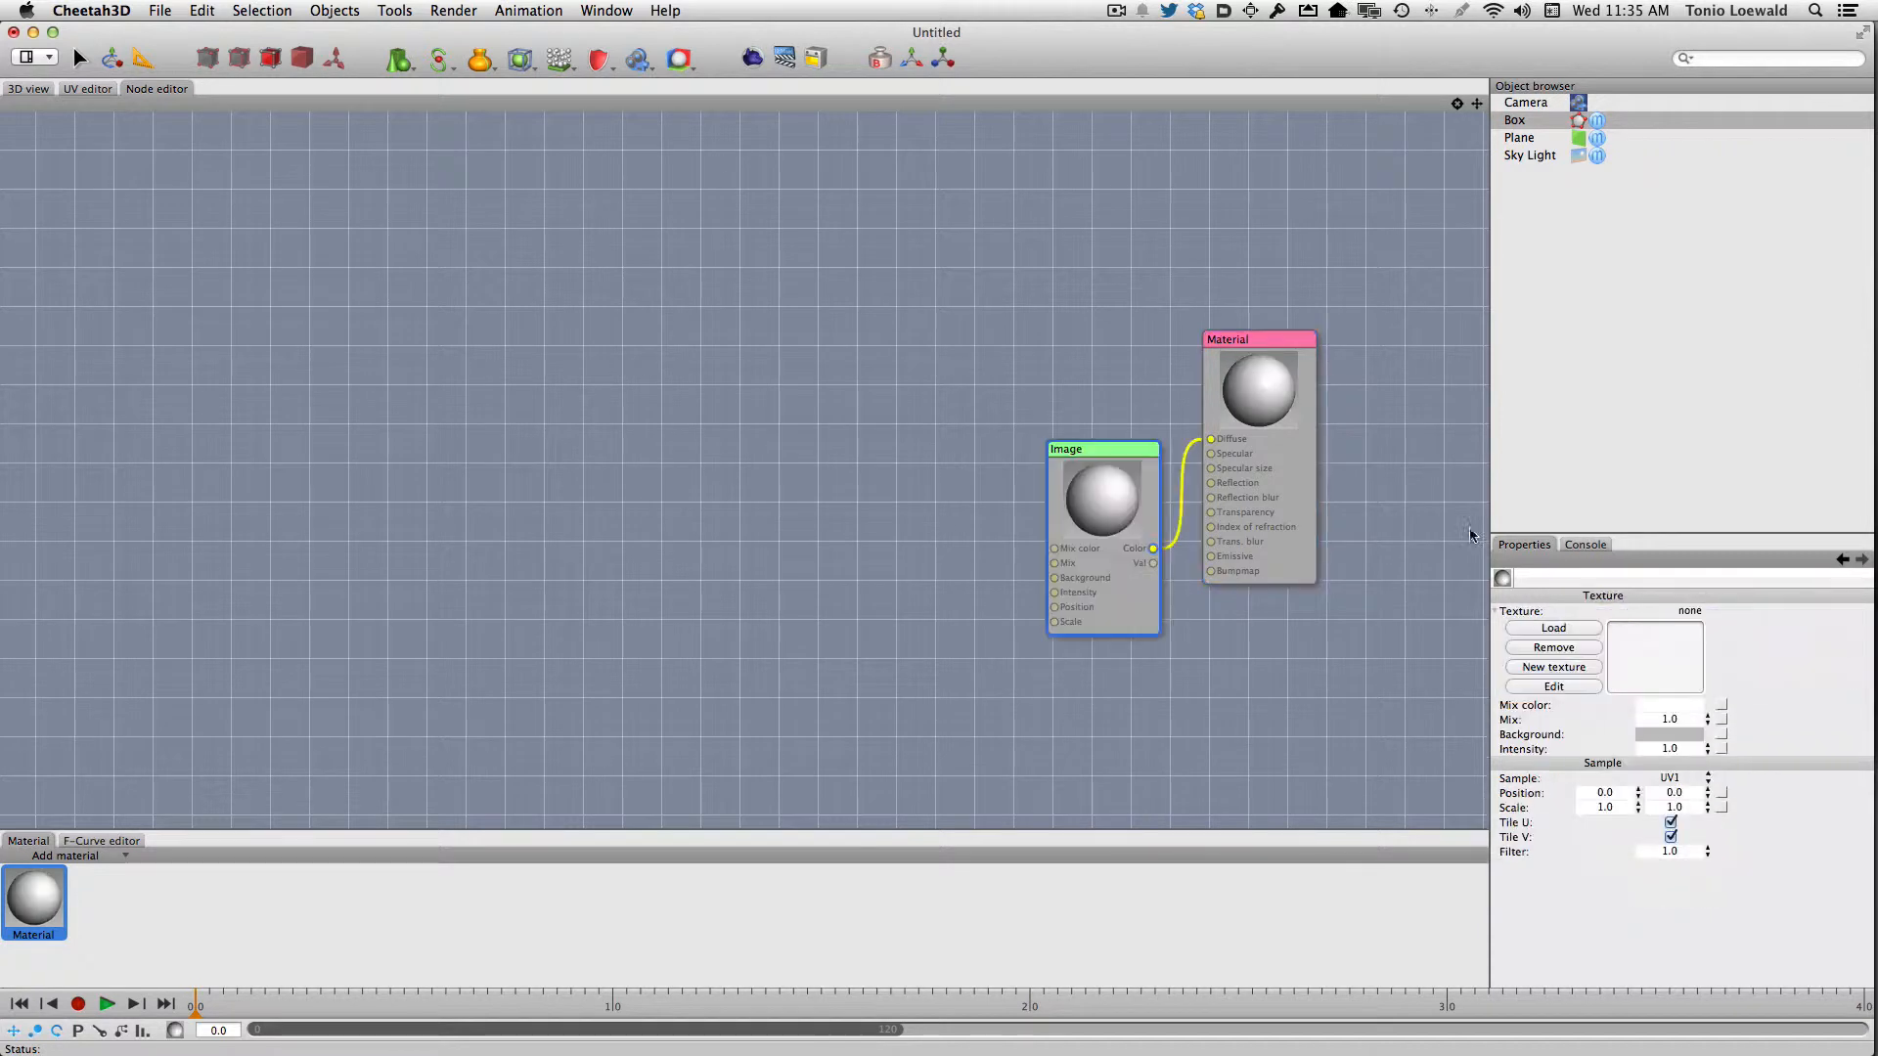
left_click_drag(1109, 448, 1024, 226)
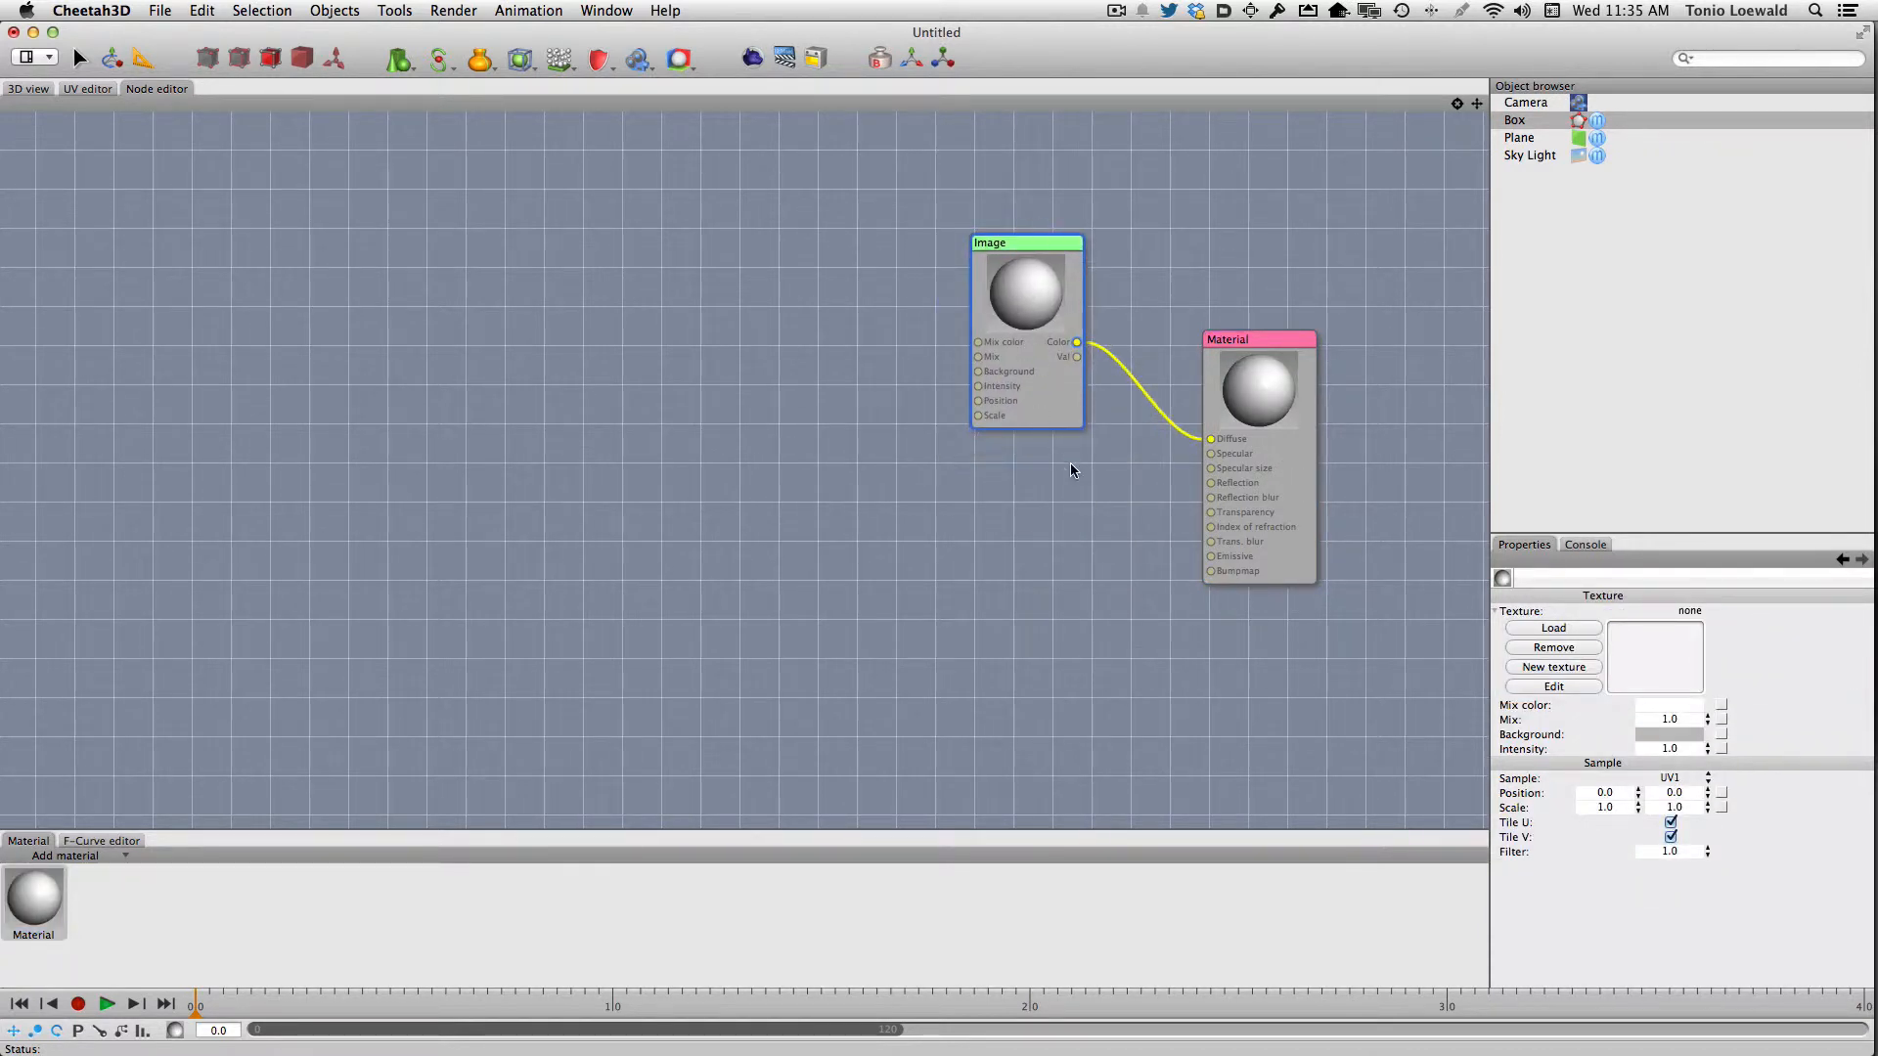
Load Imperial Cereal.psd from the C3D Book Project folder as the Image node's texture
left_click(1554, 628)
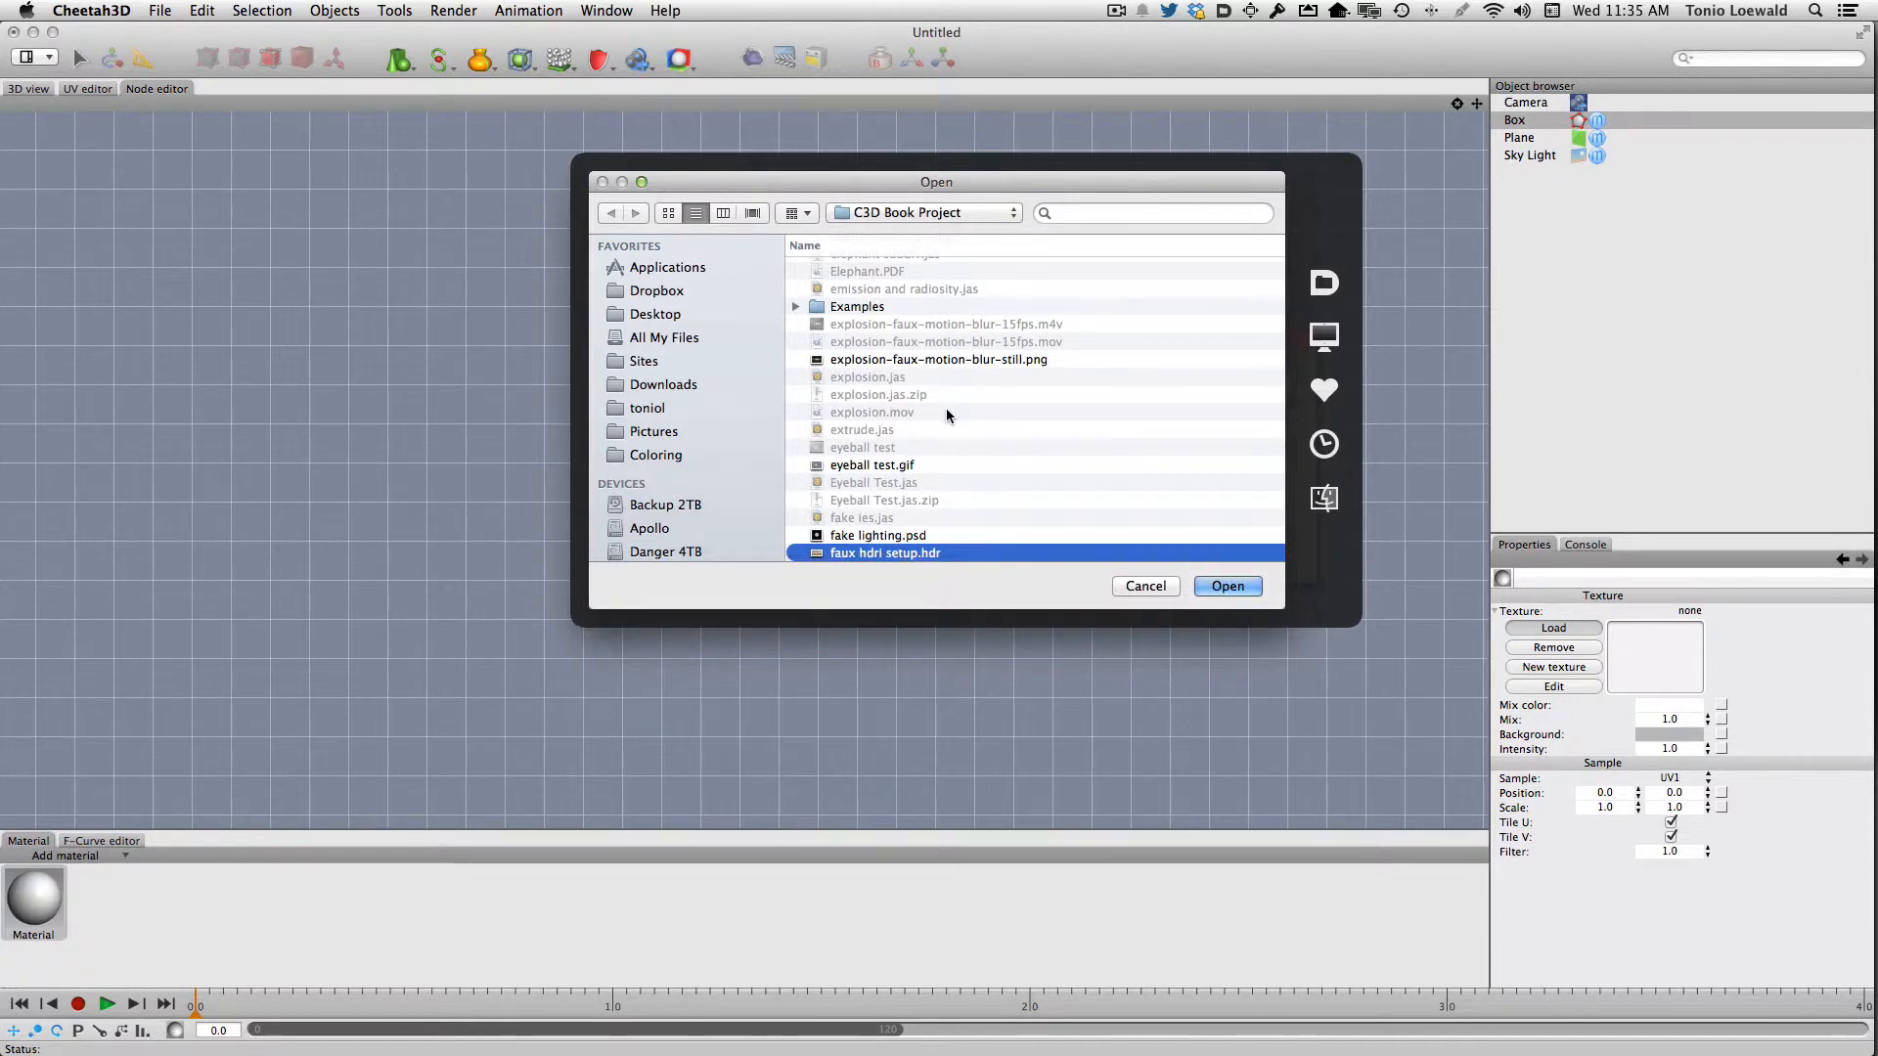
type("imp")
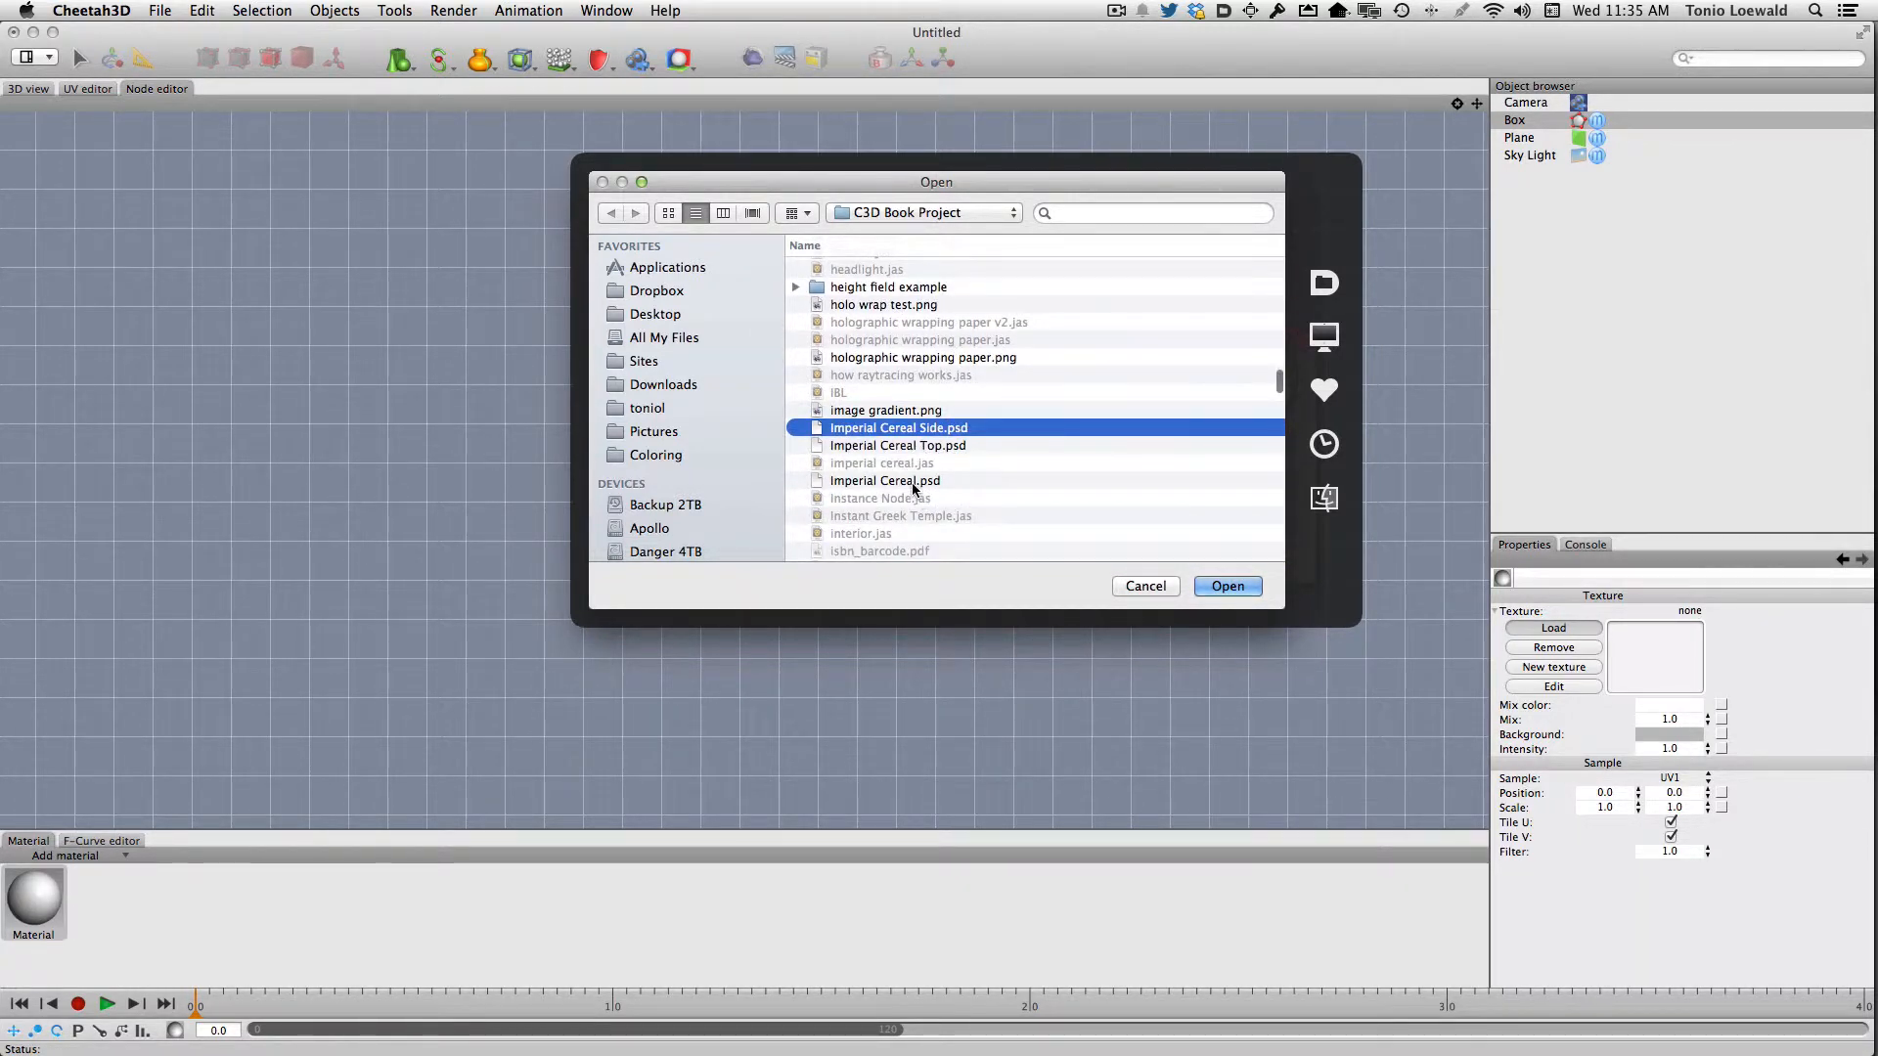
left_click_drag(911, 483, 912, 489)
key("space")
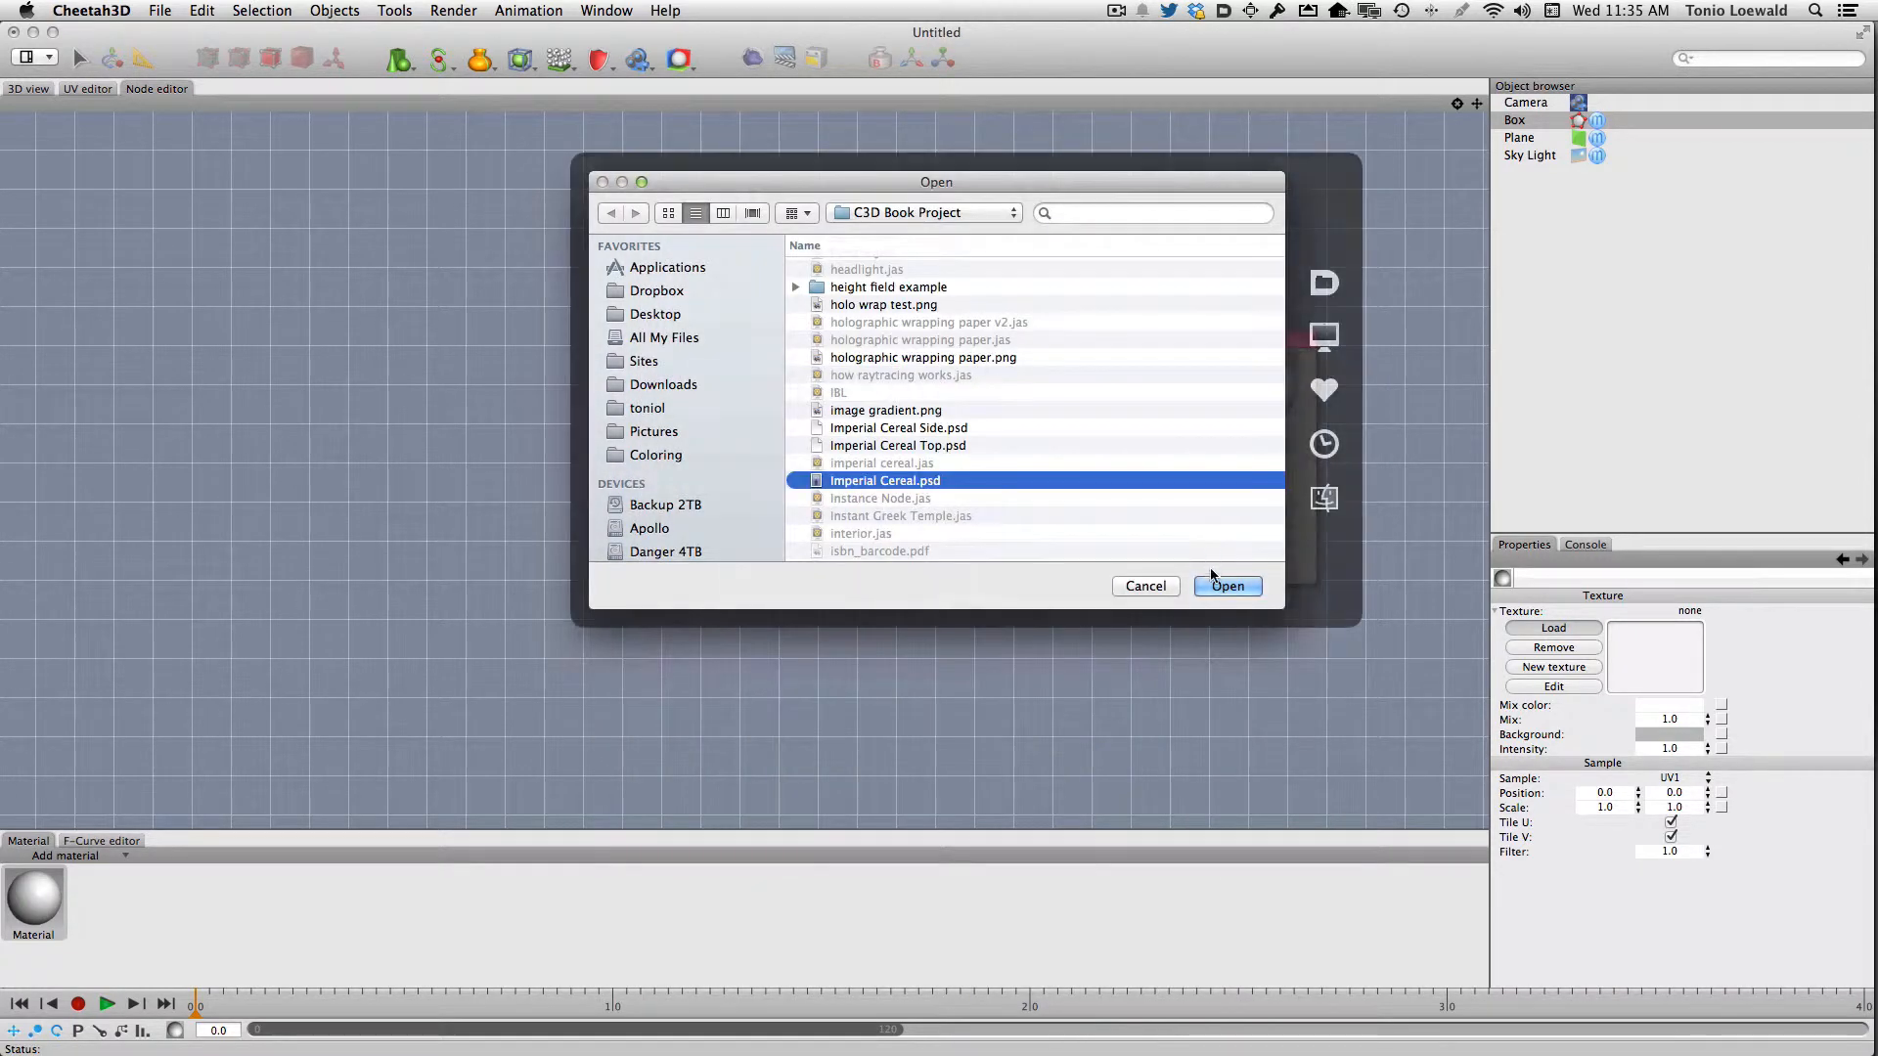
left_click(1216, 584)
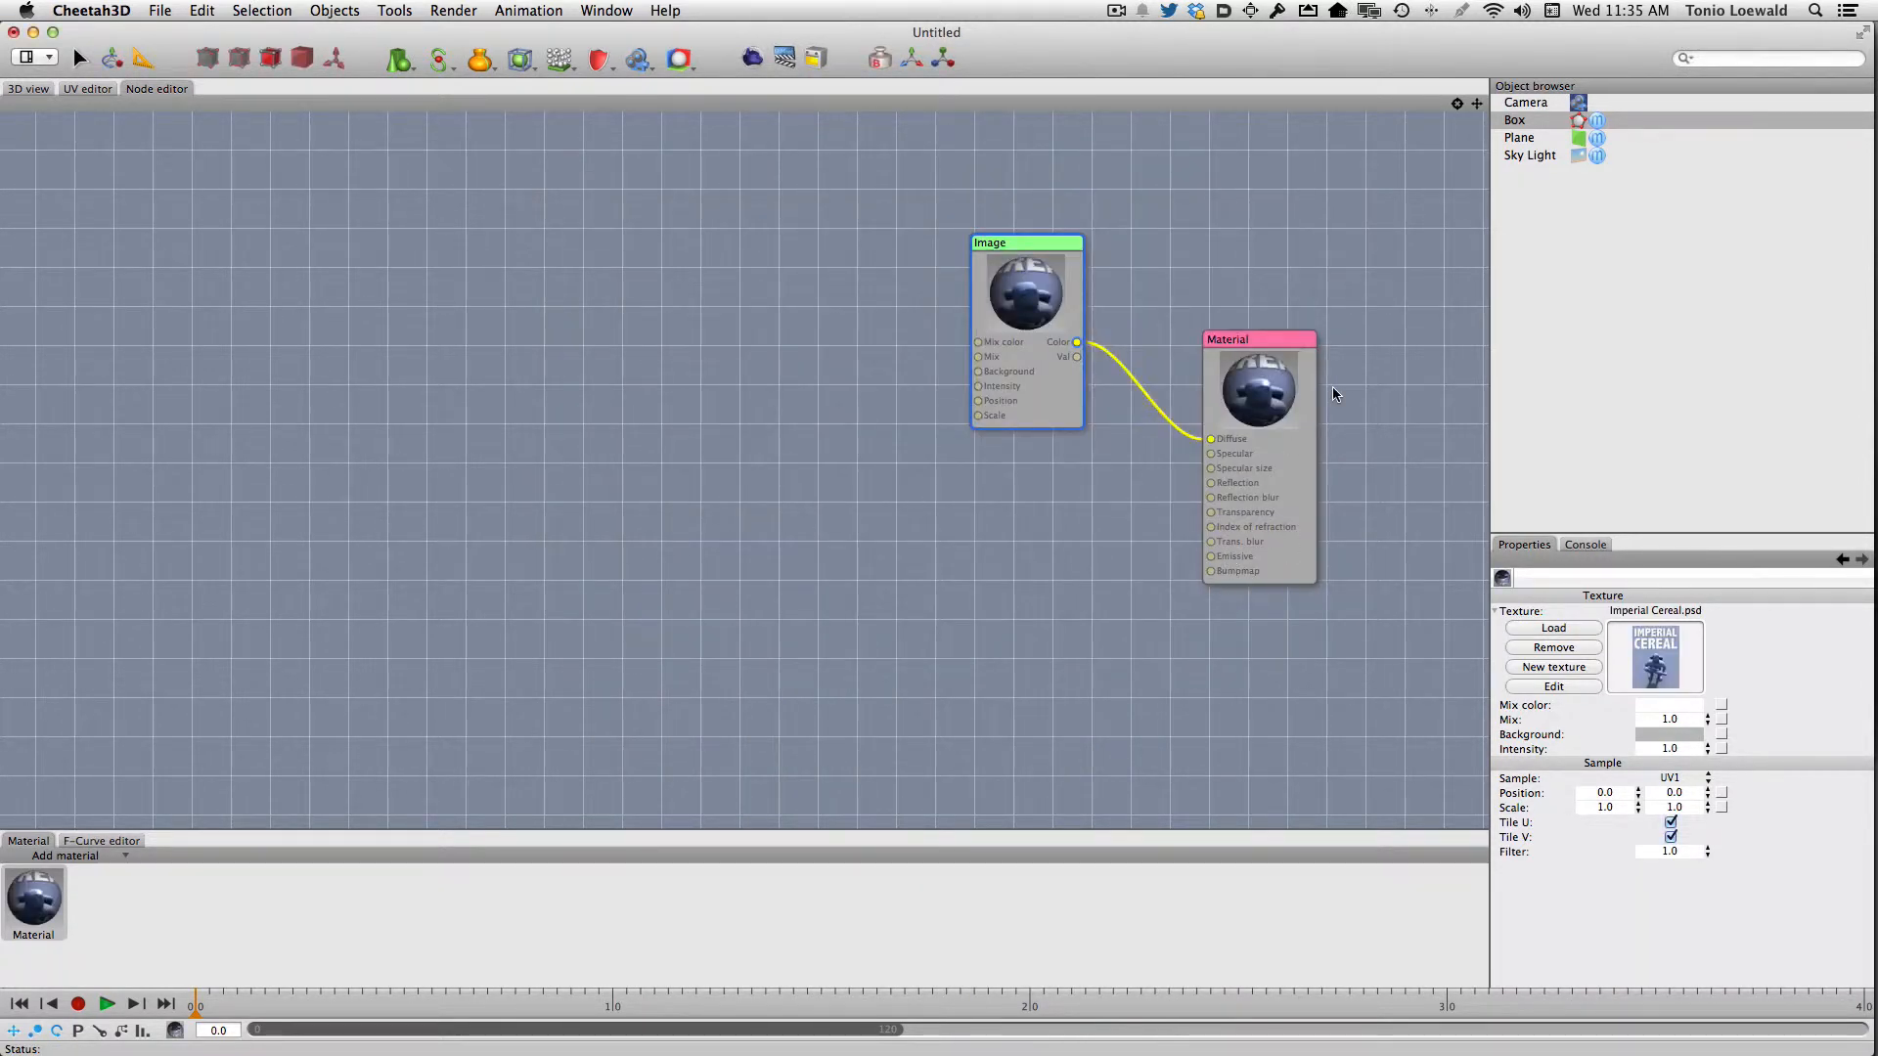
Set the material's specular colour to black (Licorice)
left_click(1246, 338)
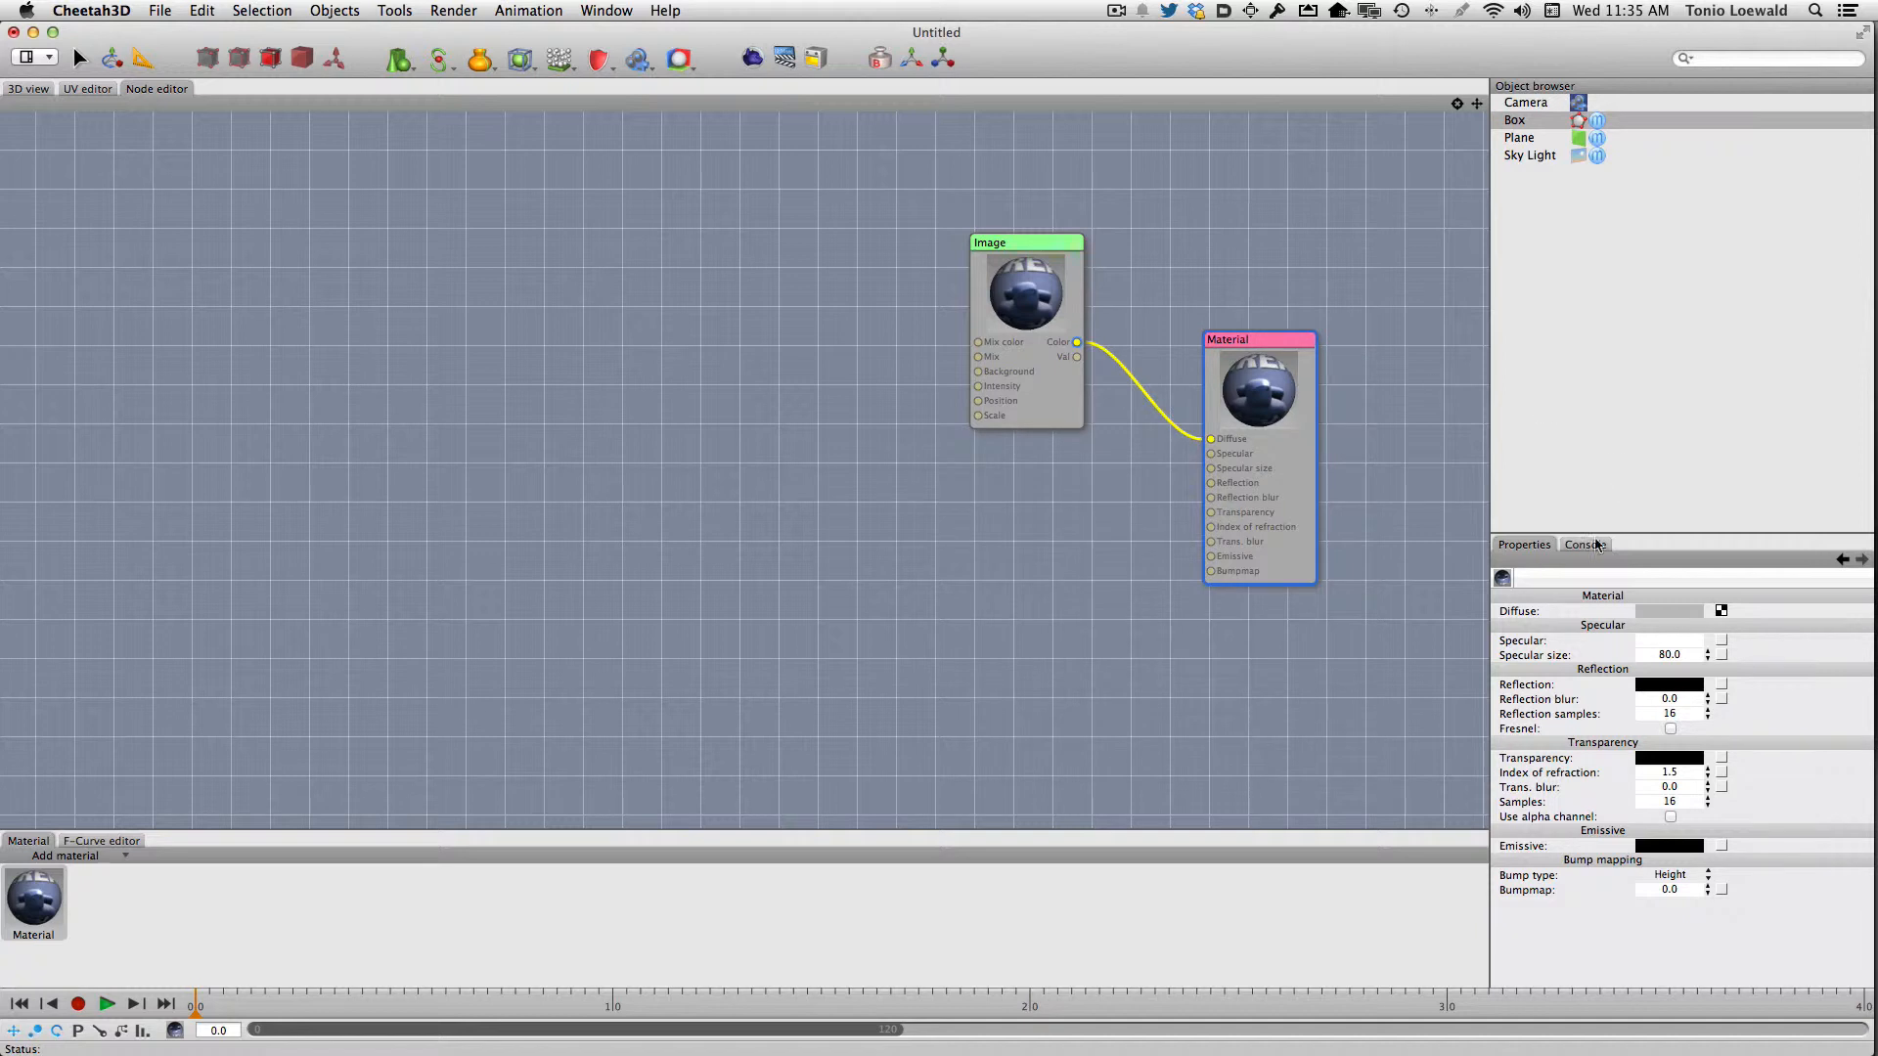
left_click(1683, 642)
left_click(1806, 773)
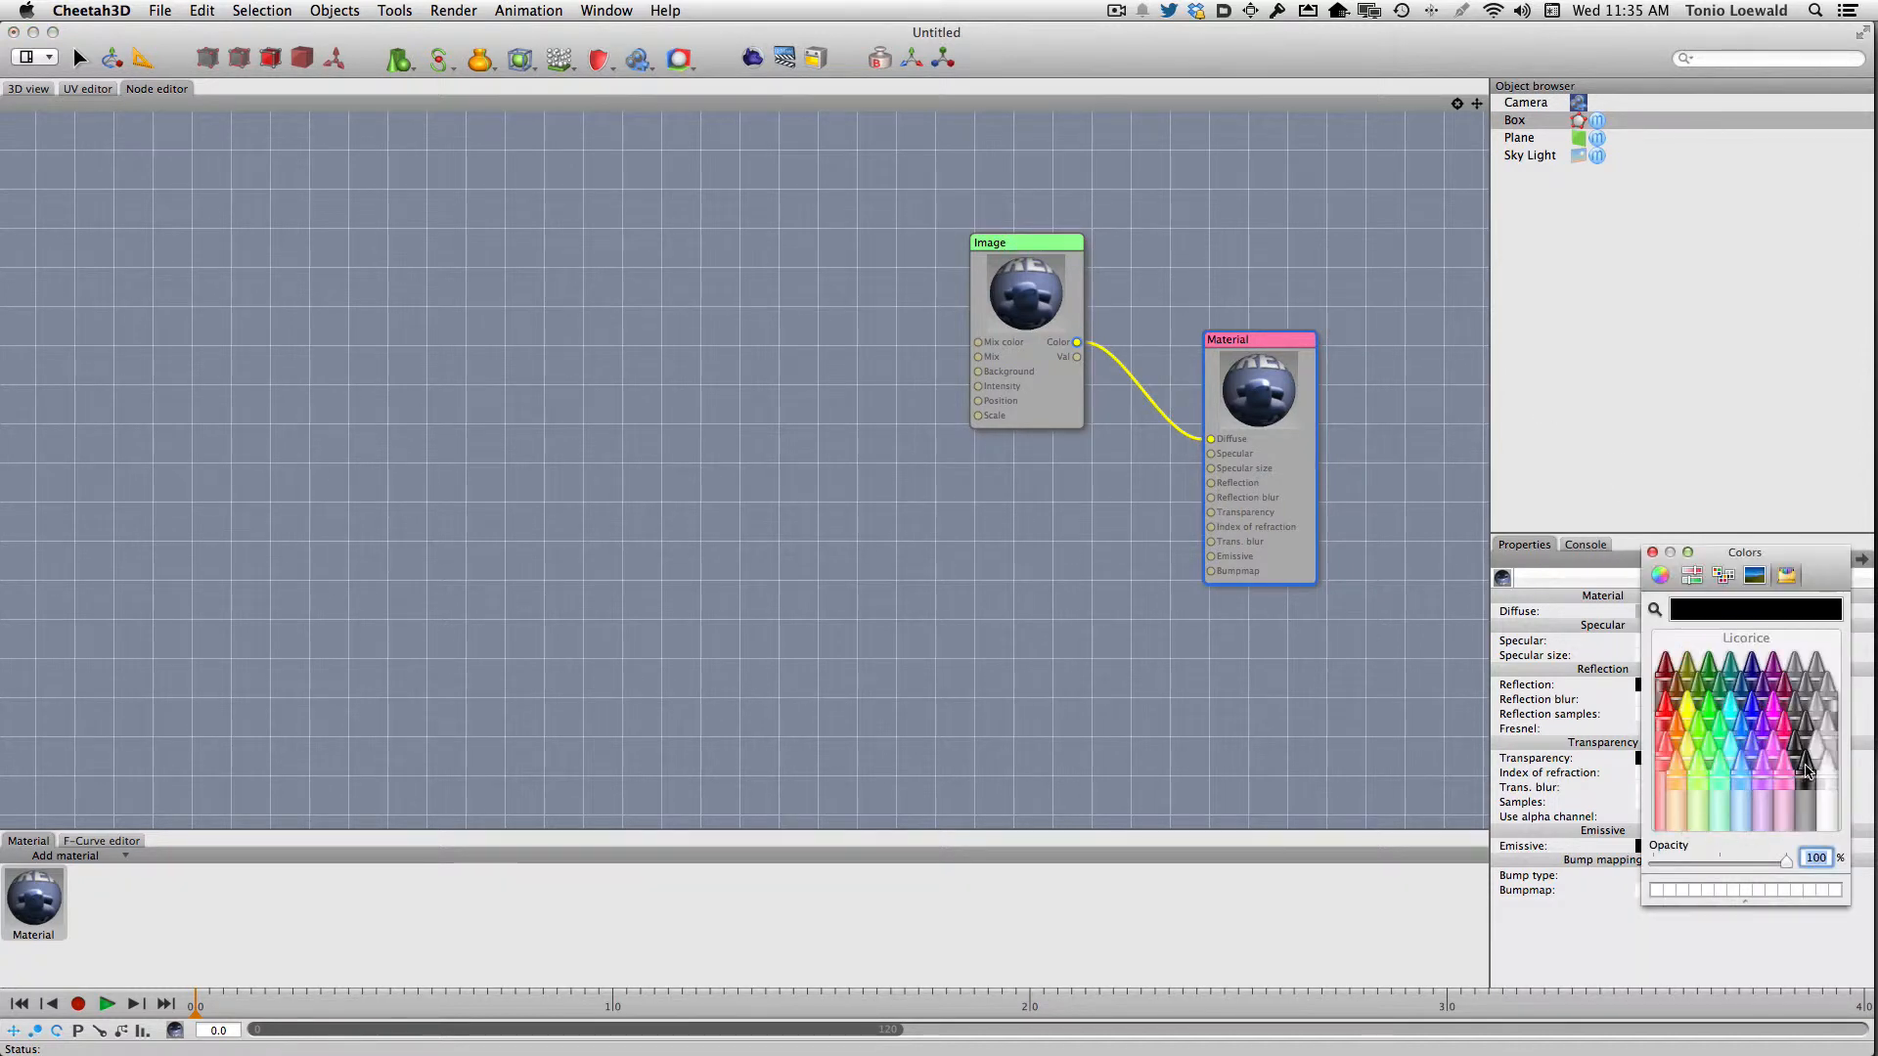
left_click(1652, 554)
Set the material's reflection colour to the dark grey Tungsten
left_click(1652, 691)
left_click(1811, 726)
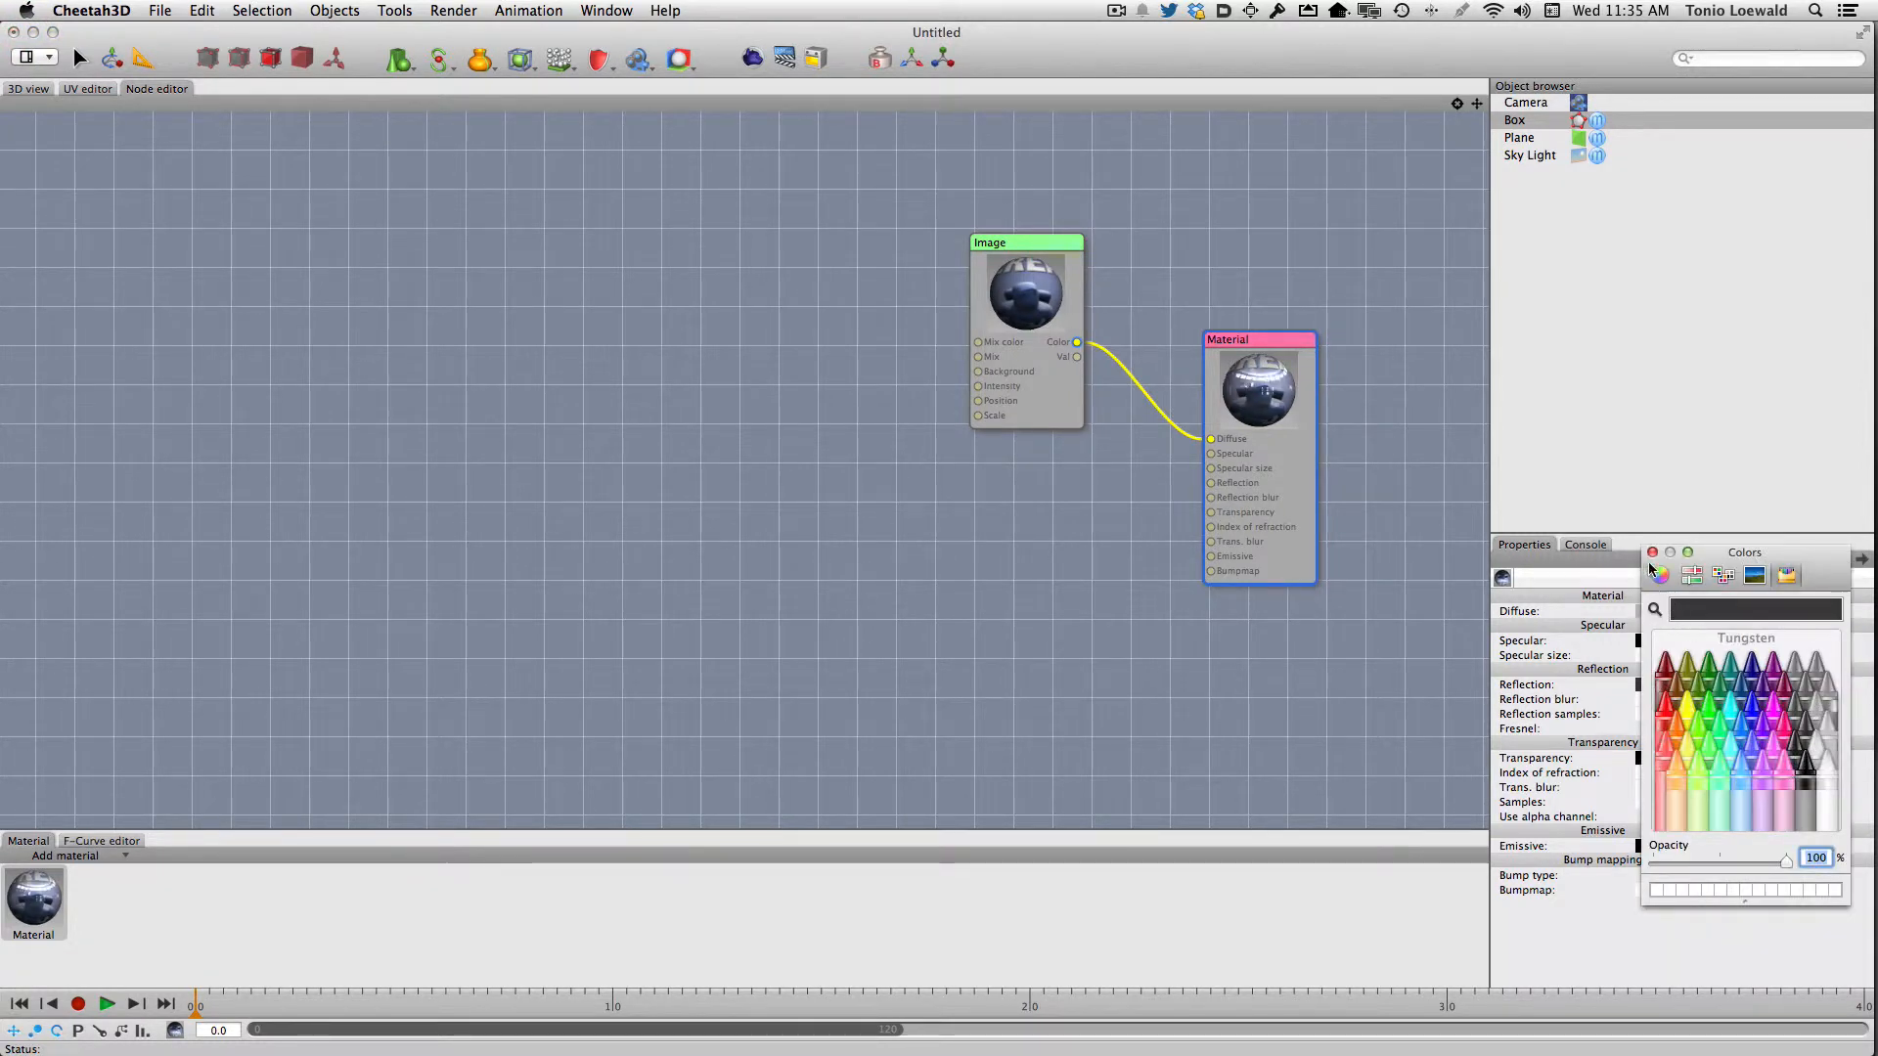
left_click(1652, 553)
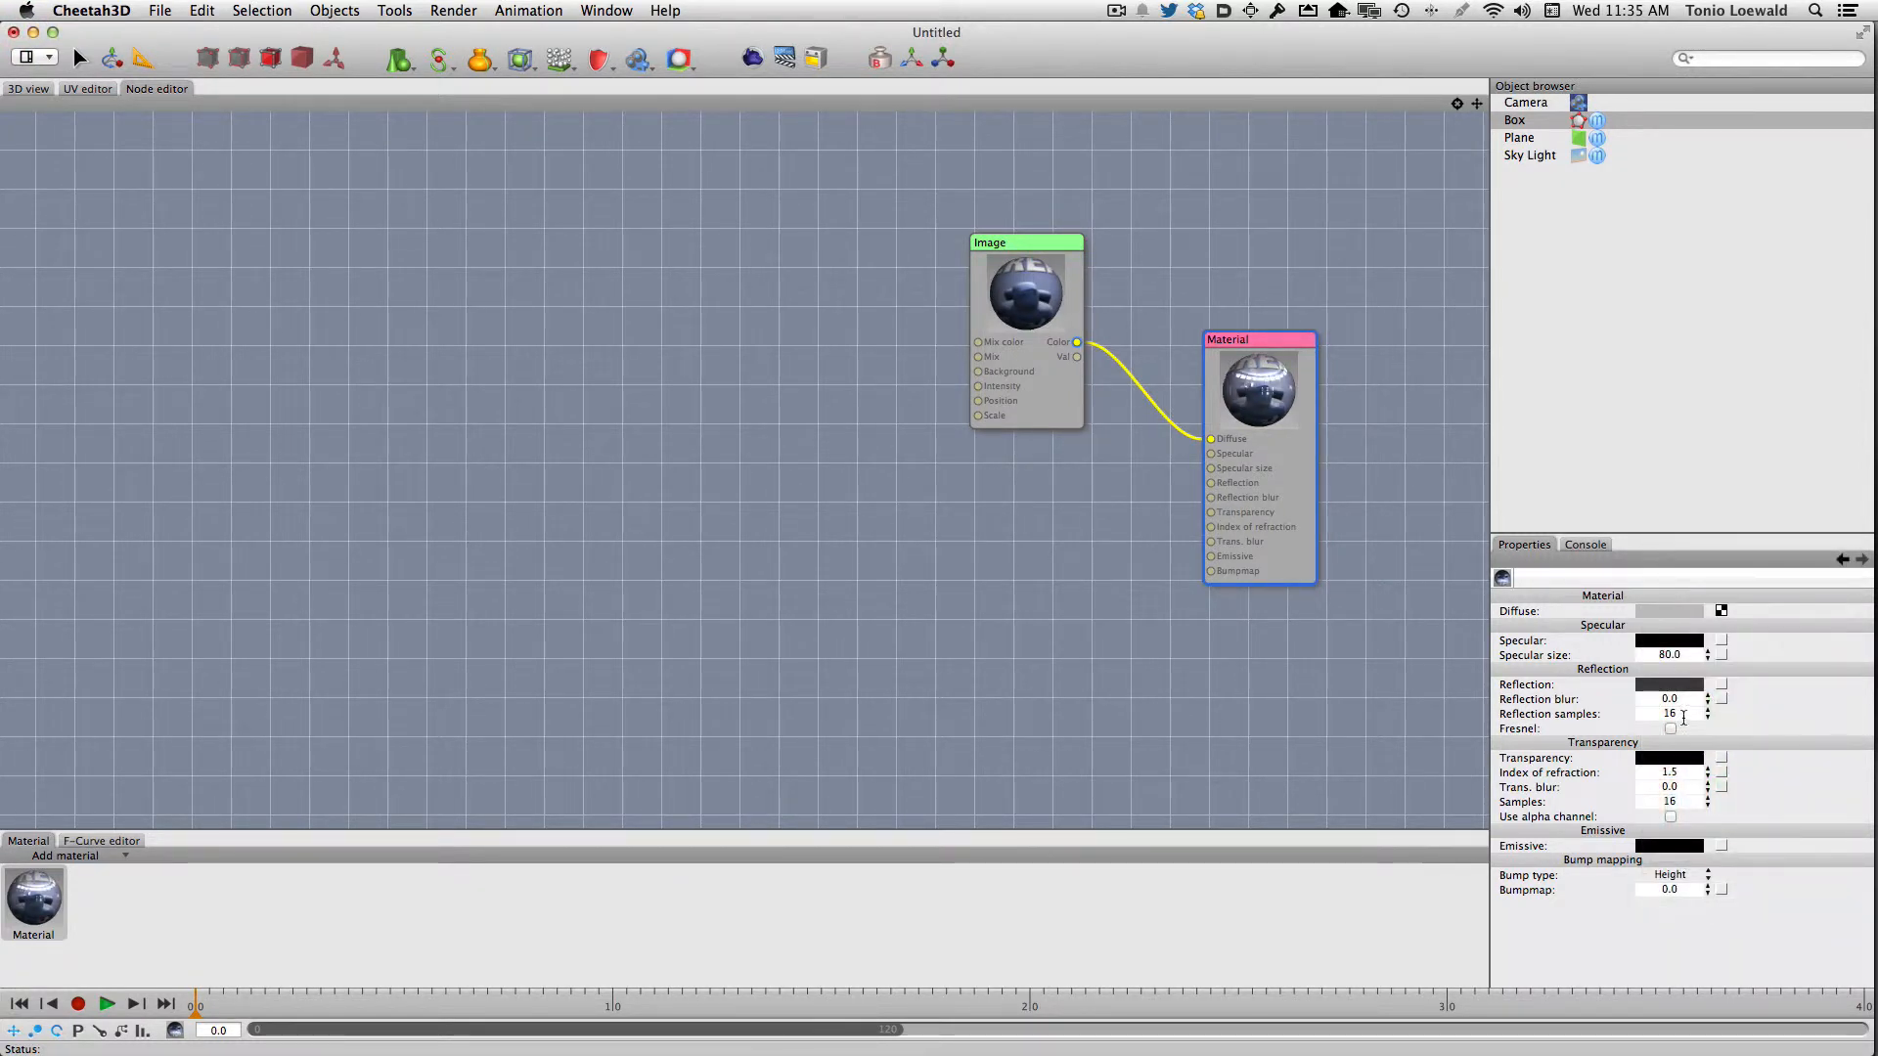
Set the material's reflection blur to 0.4 and return to the 3D view
left_click(1644, 698)
type("0.4")
key("Return")
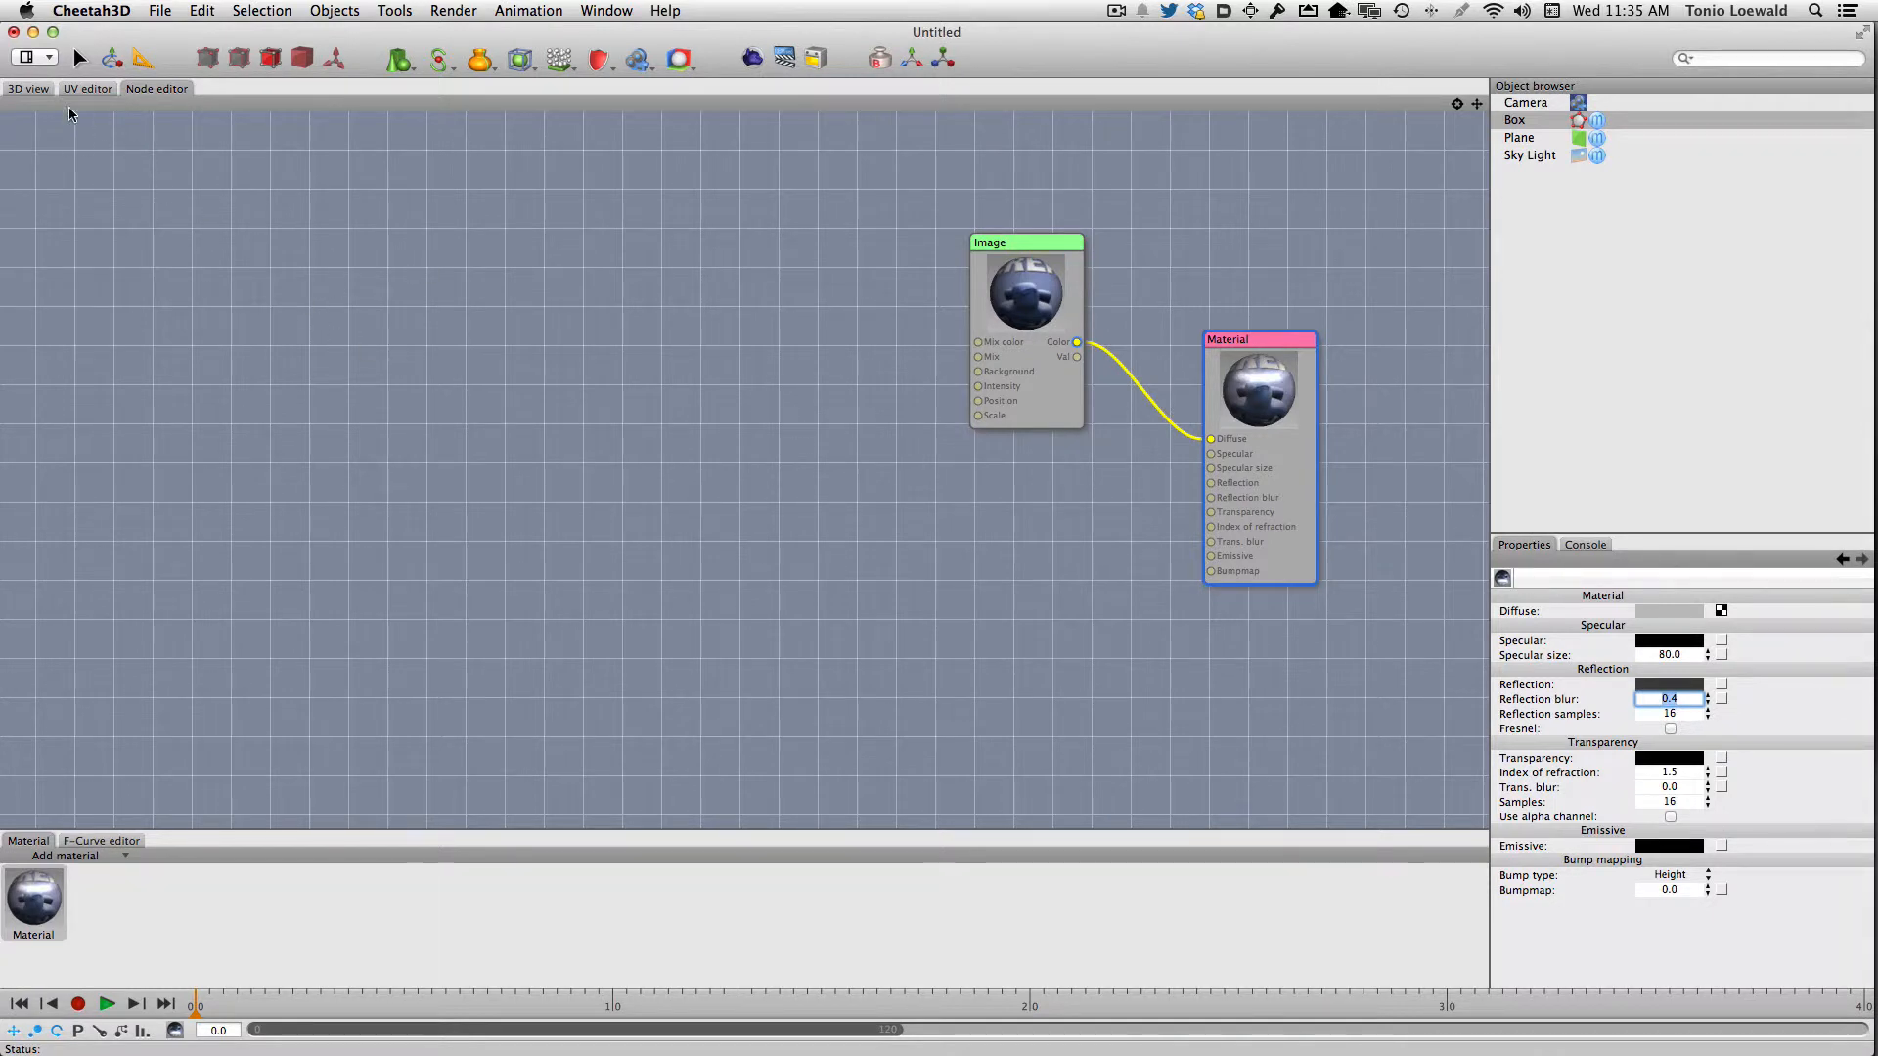
left_click(31, 89)
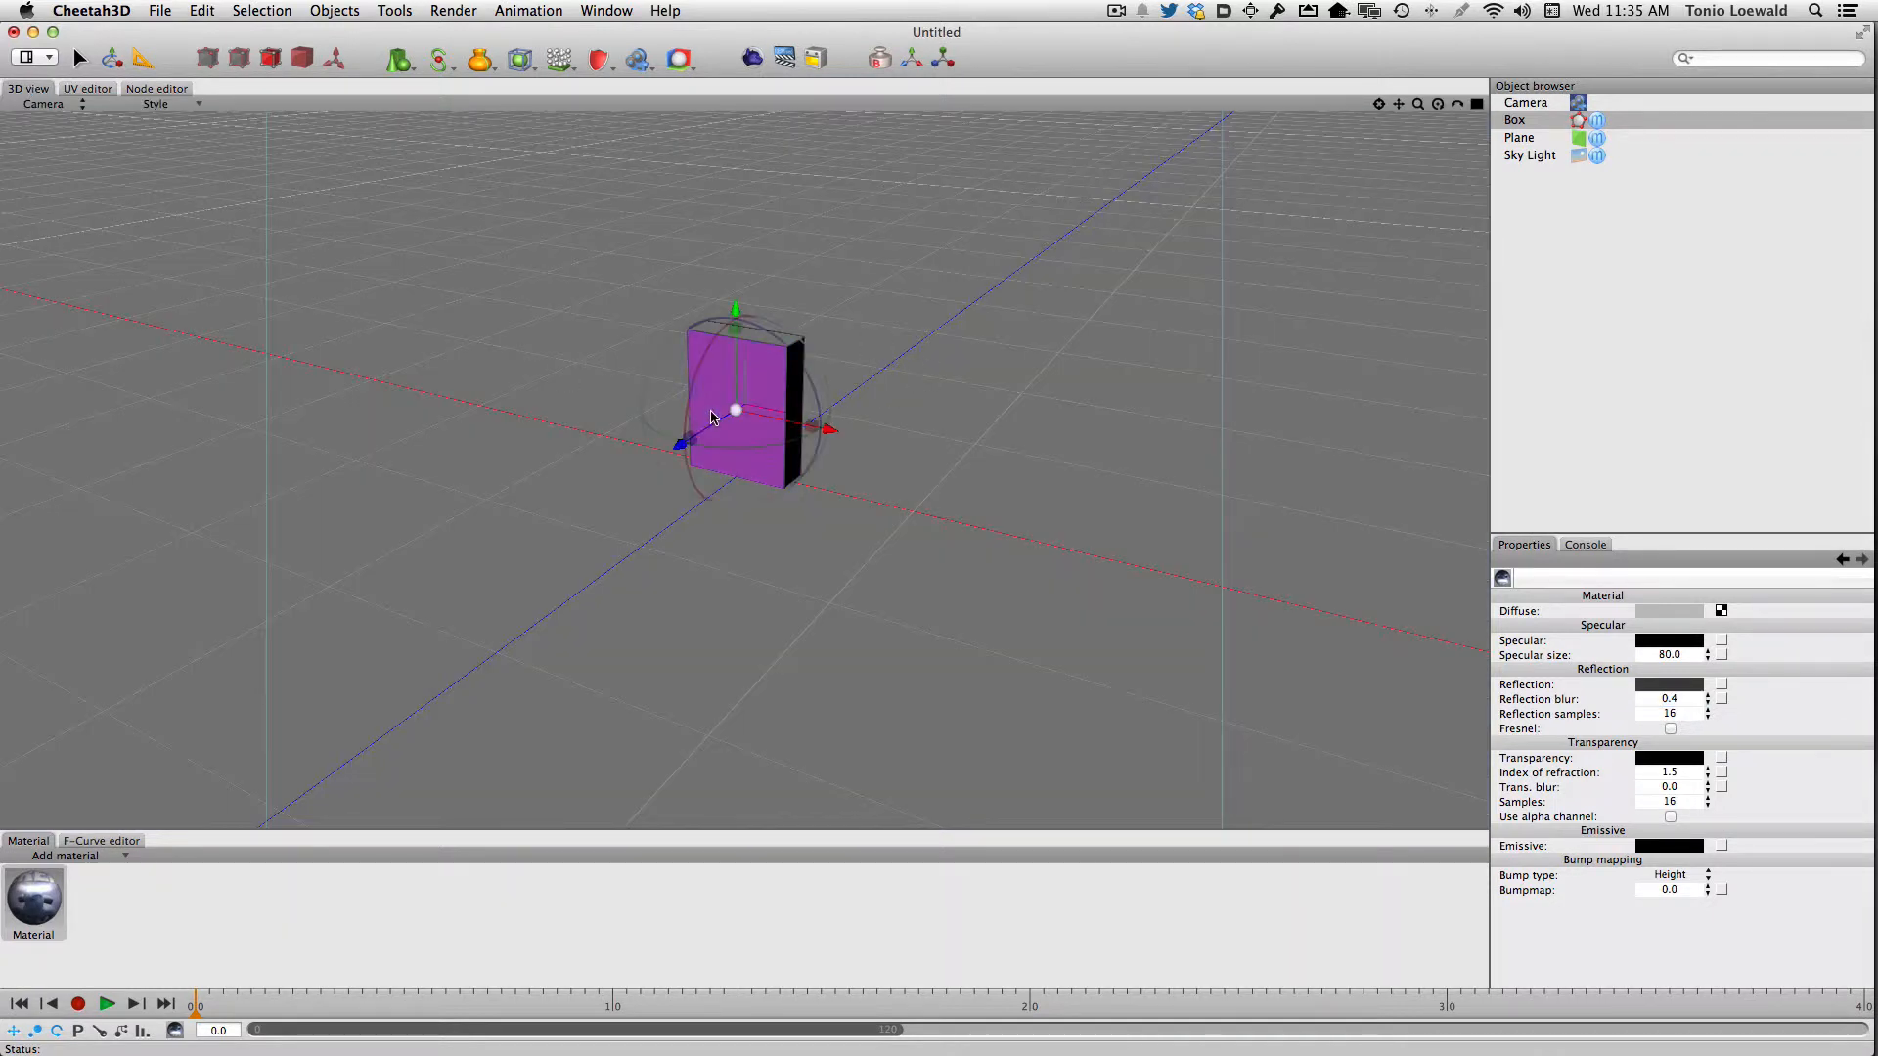
Apply the artwork material to the box's front face and make a test render of the scene
left_click_drag(34, 898, 765, 386)
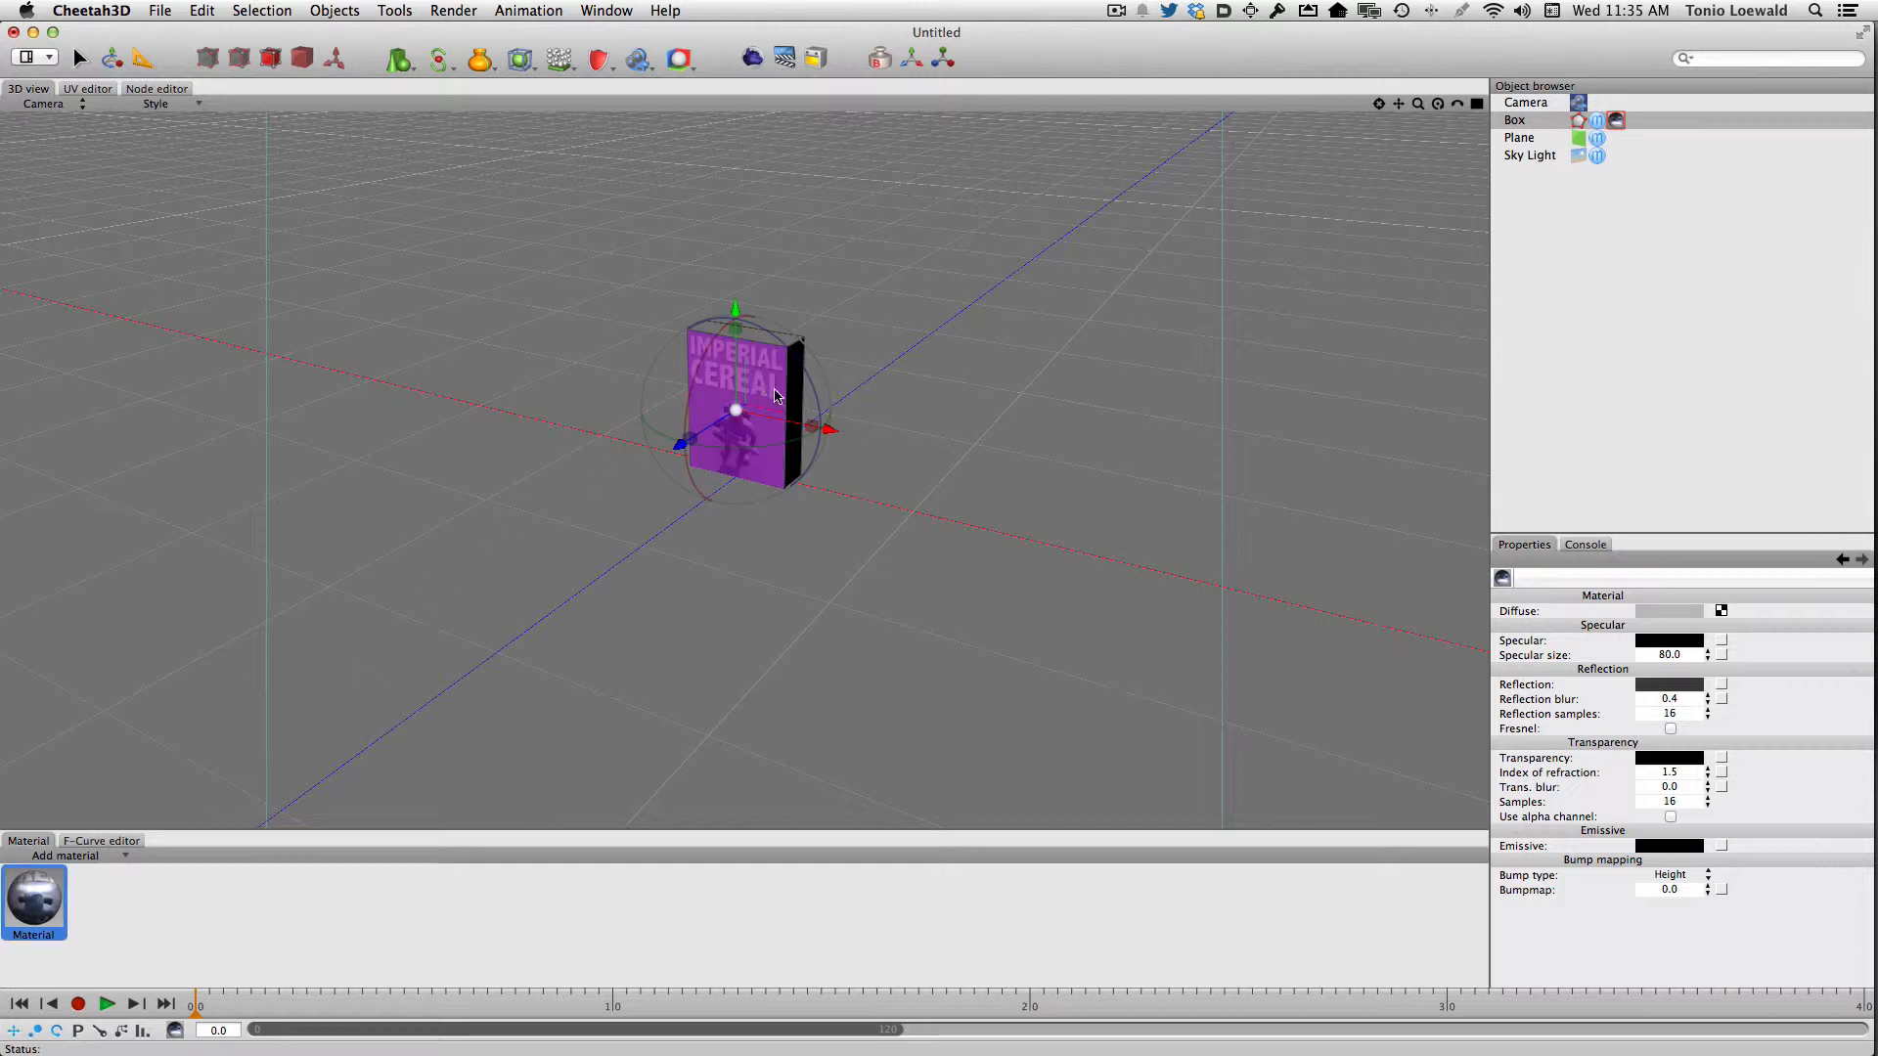
left_click(12, 896)
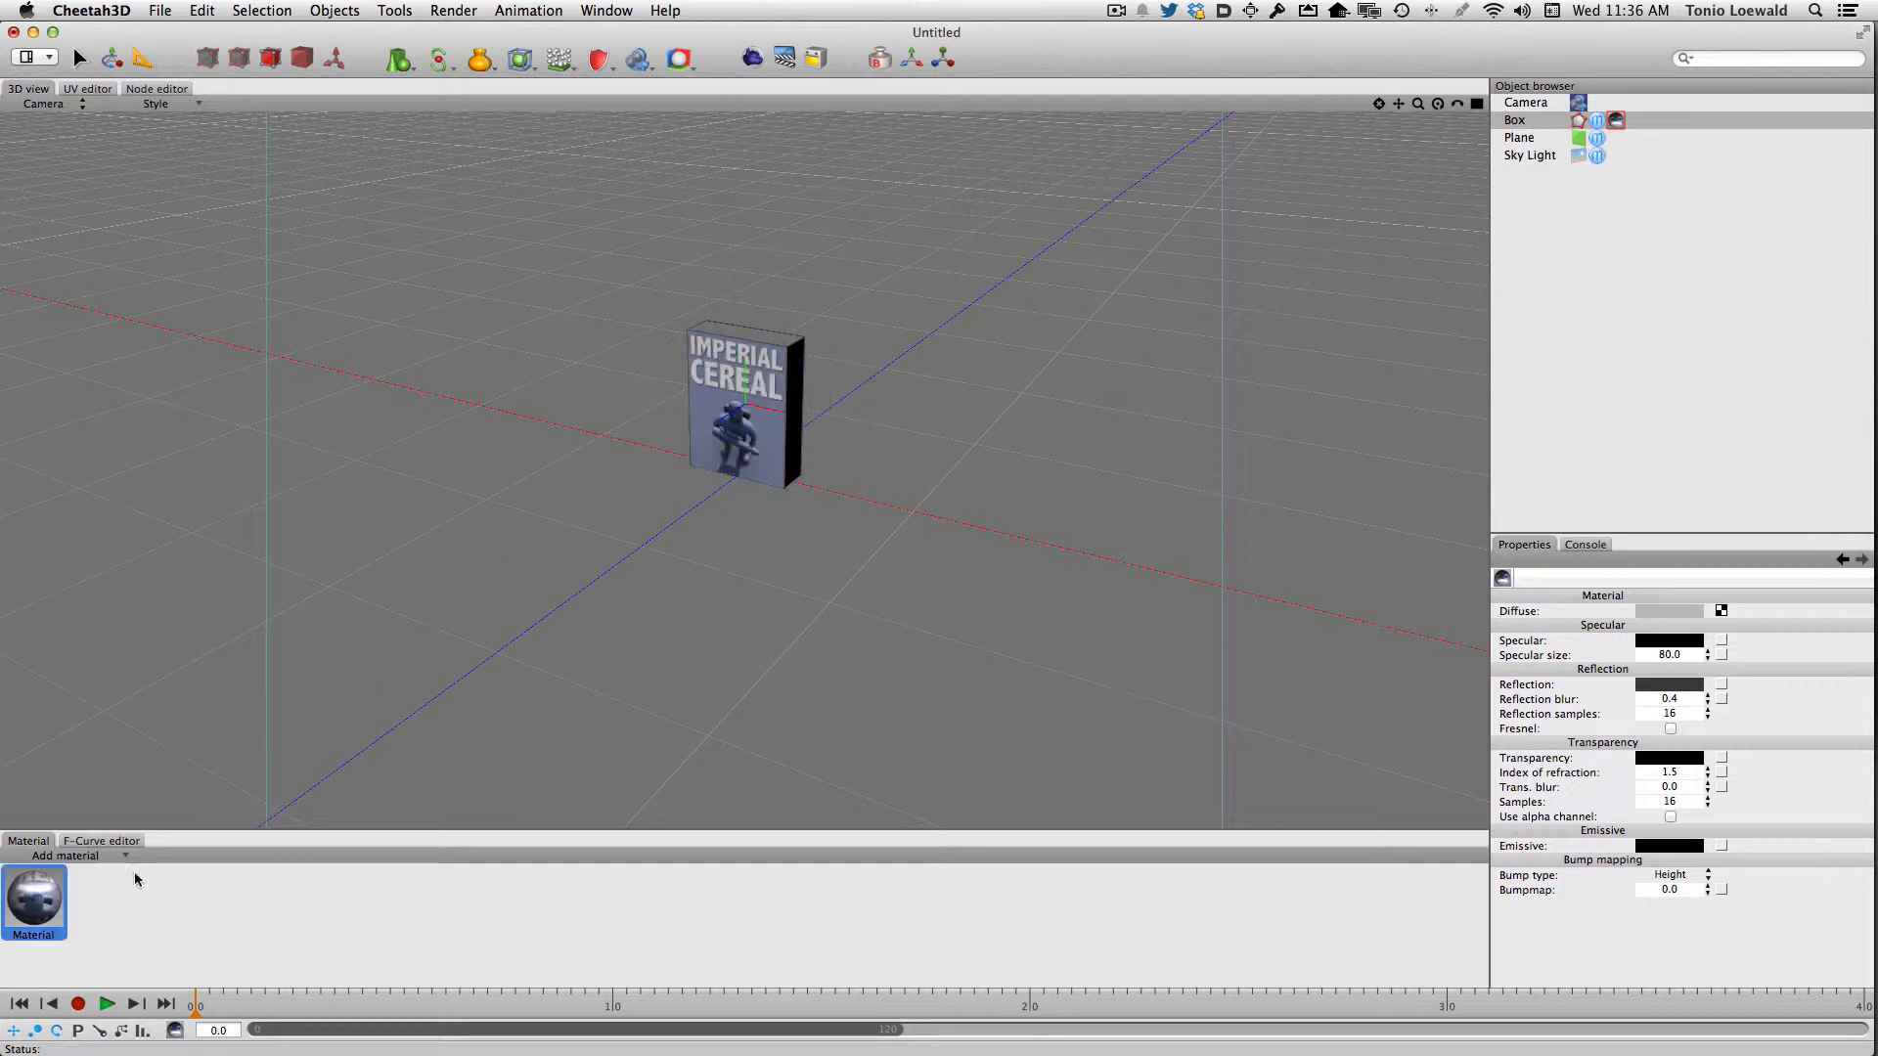
left_click(748, 59)
key("super+w")
Frame the camera closer on the box at a lower angle and render the scene
scroll(919, 352, "up", 10)
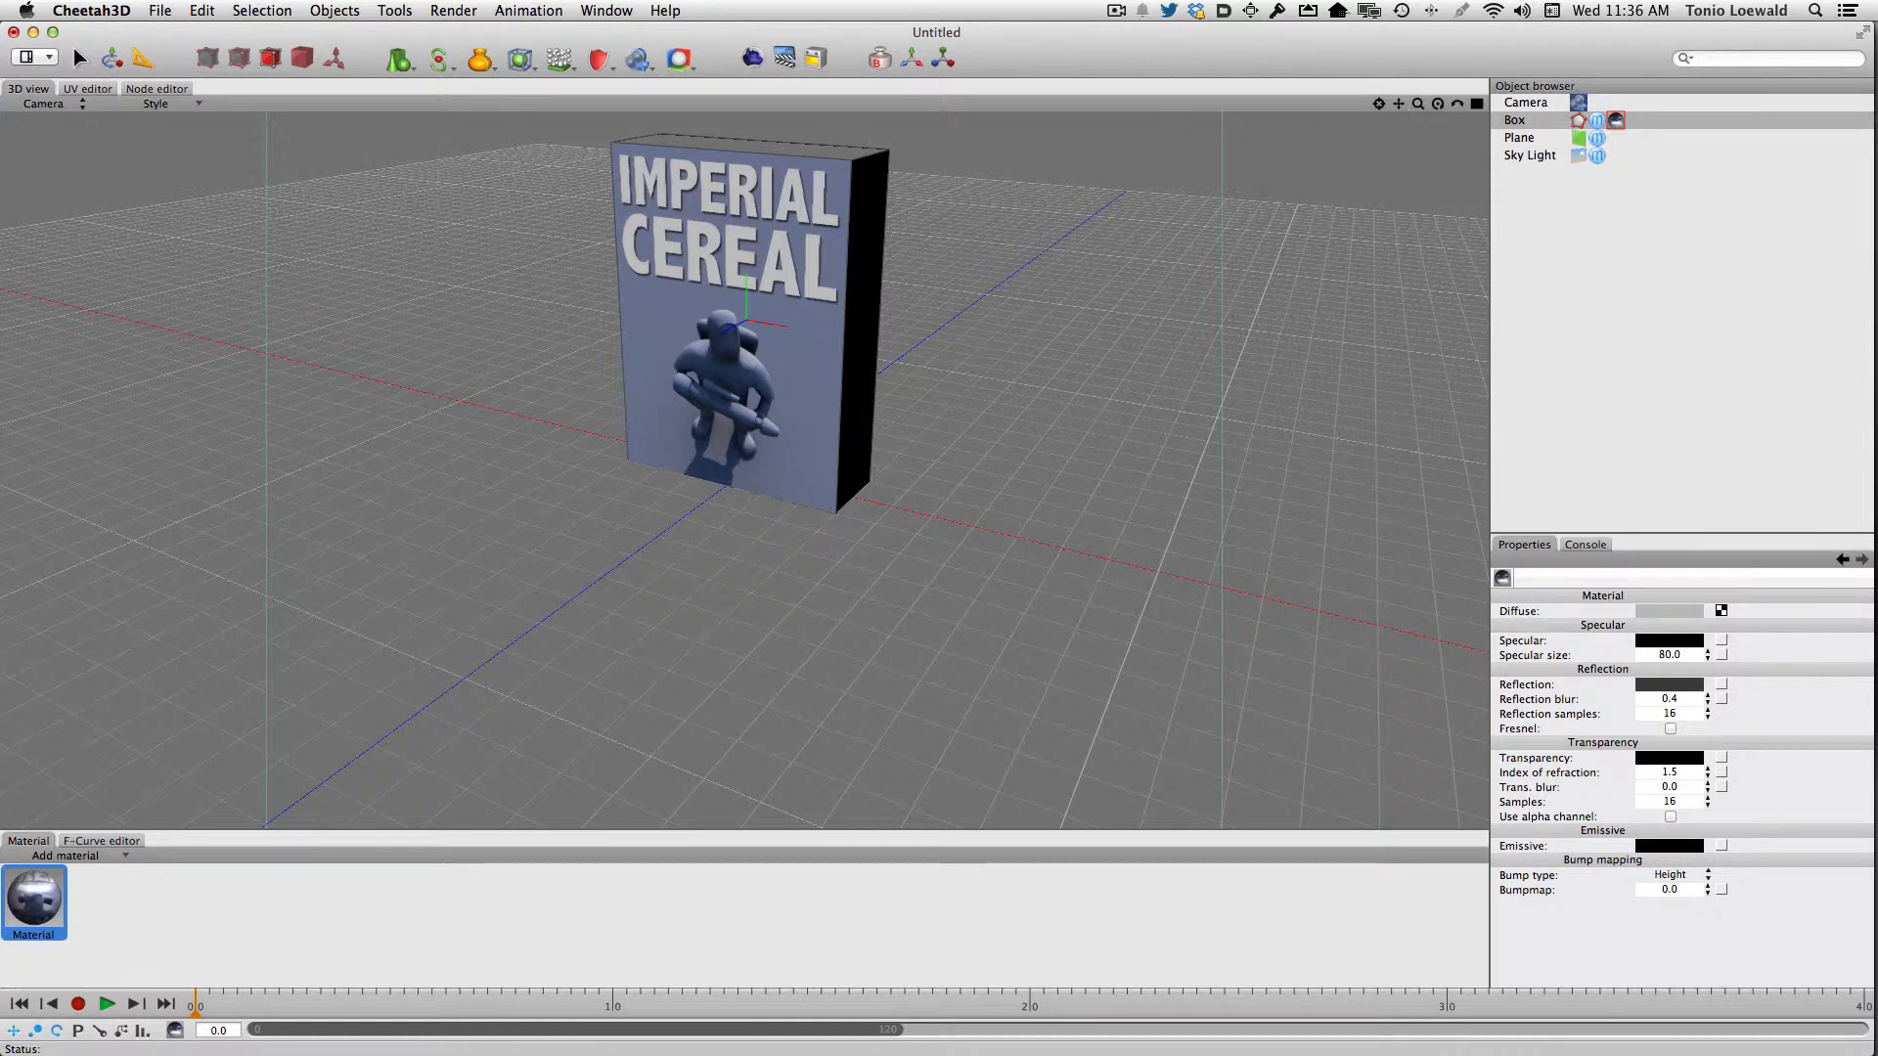
left_click_drag(1399, 104, 1366, 256)
left_click_drag(1073, 214, 1089, 187, "alt")
left_click(760, 62)
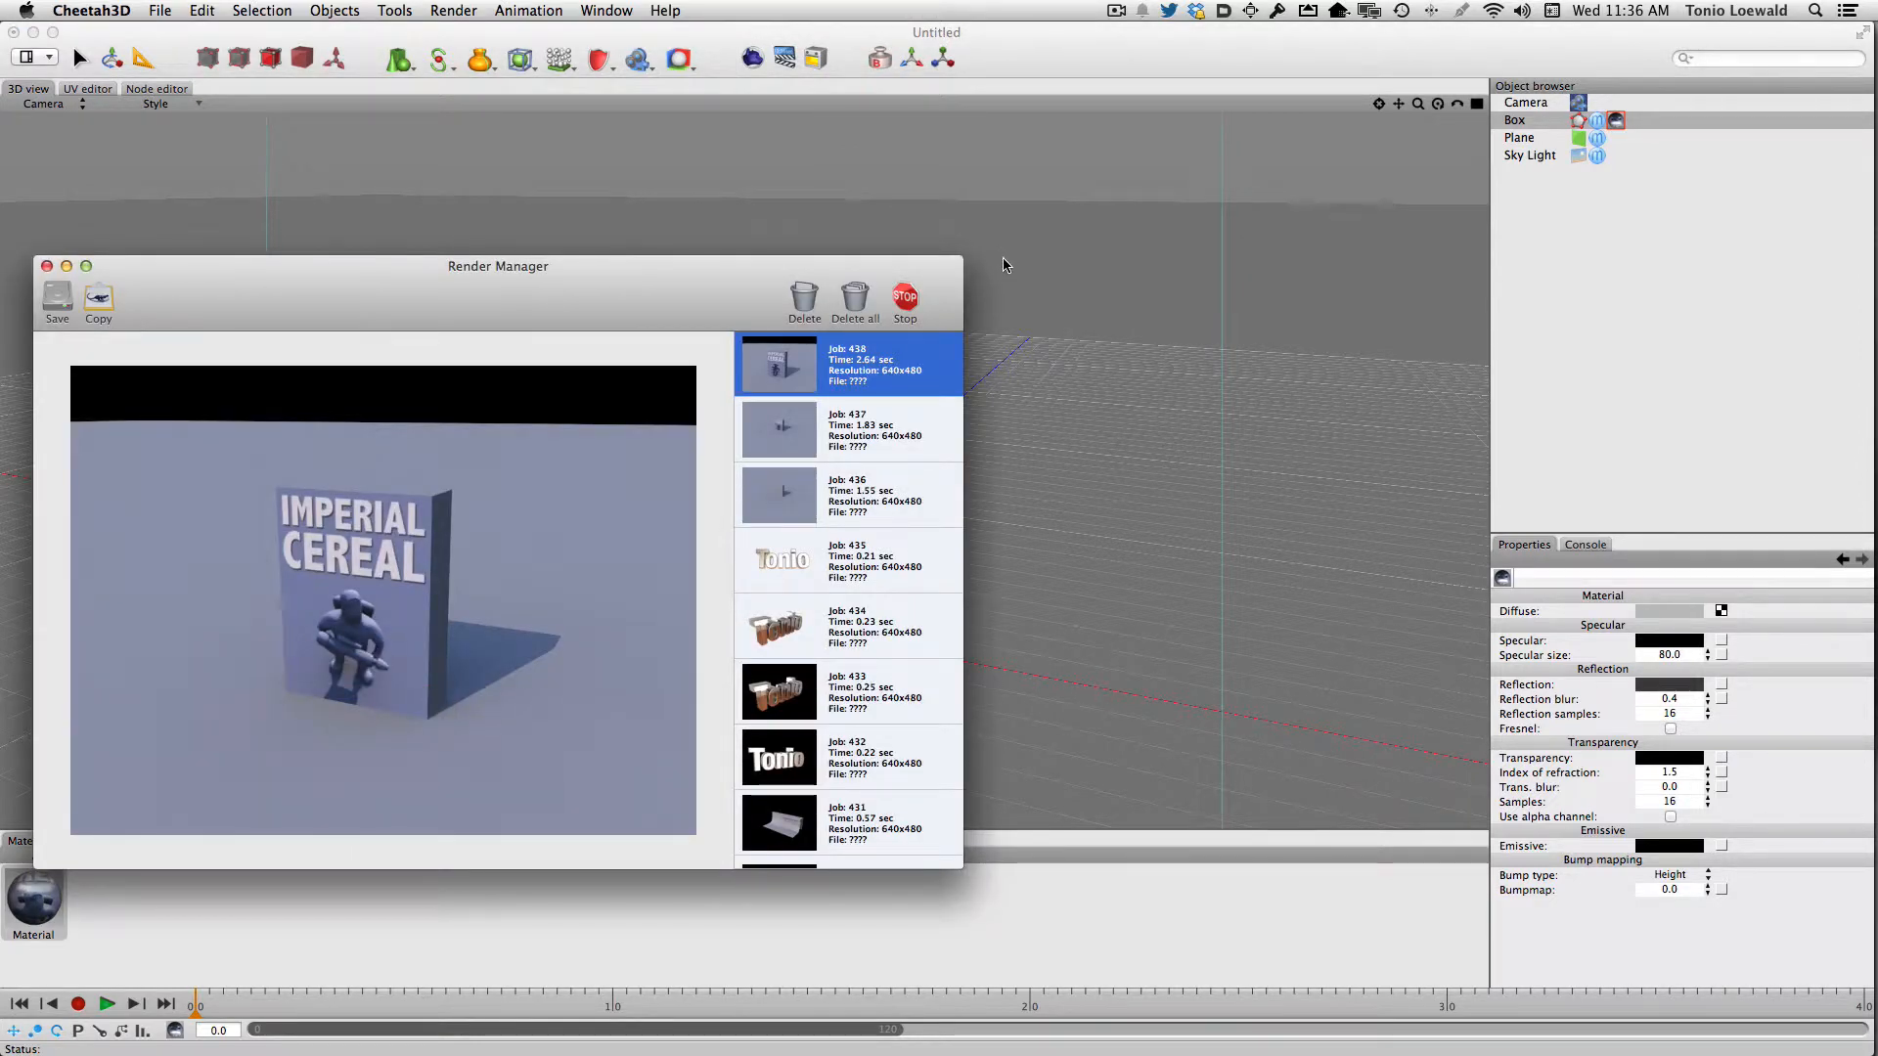
key("super+w")
Raise the camera angle so the ground plane fills the frame and render the scene again
left_click_drag(991, 312, 996, 337, "alt")
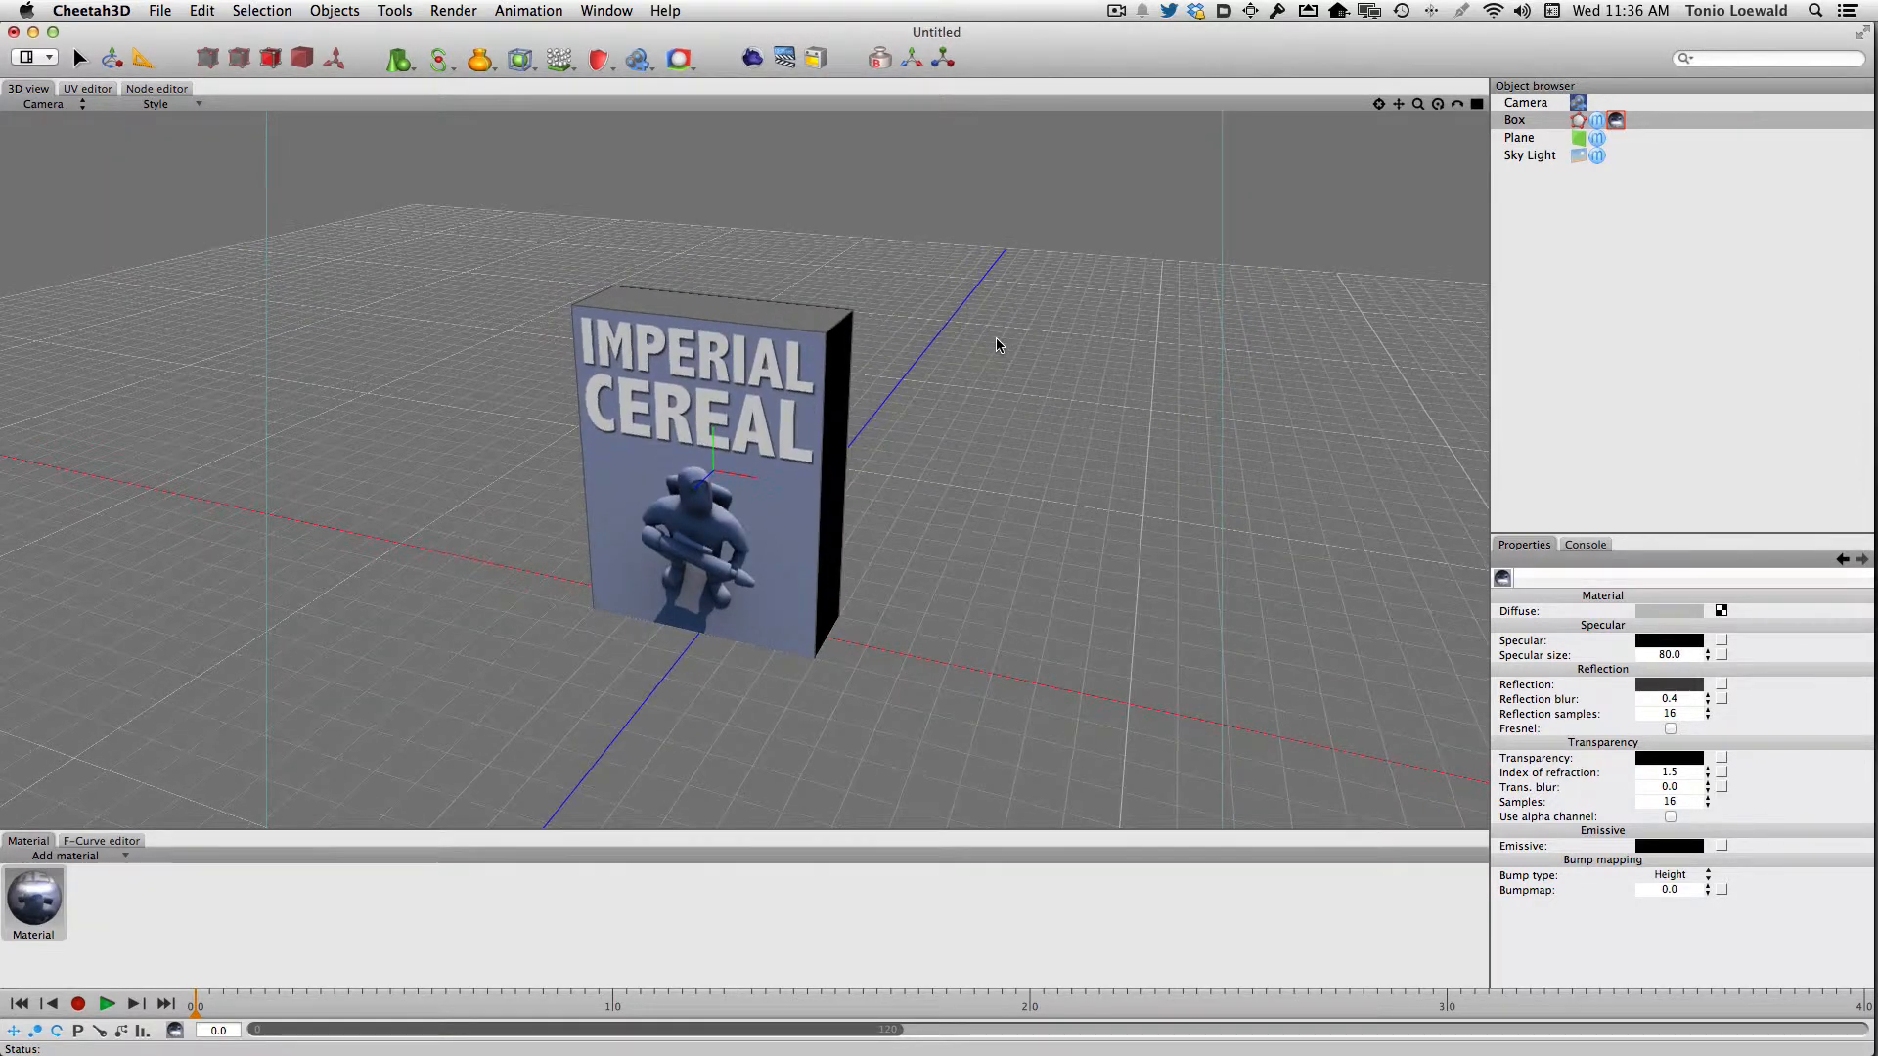
left_click(751, 59)
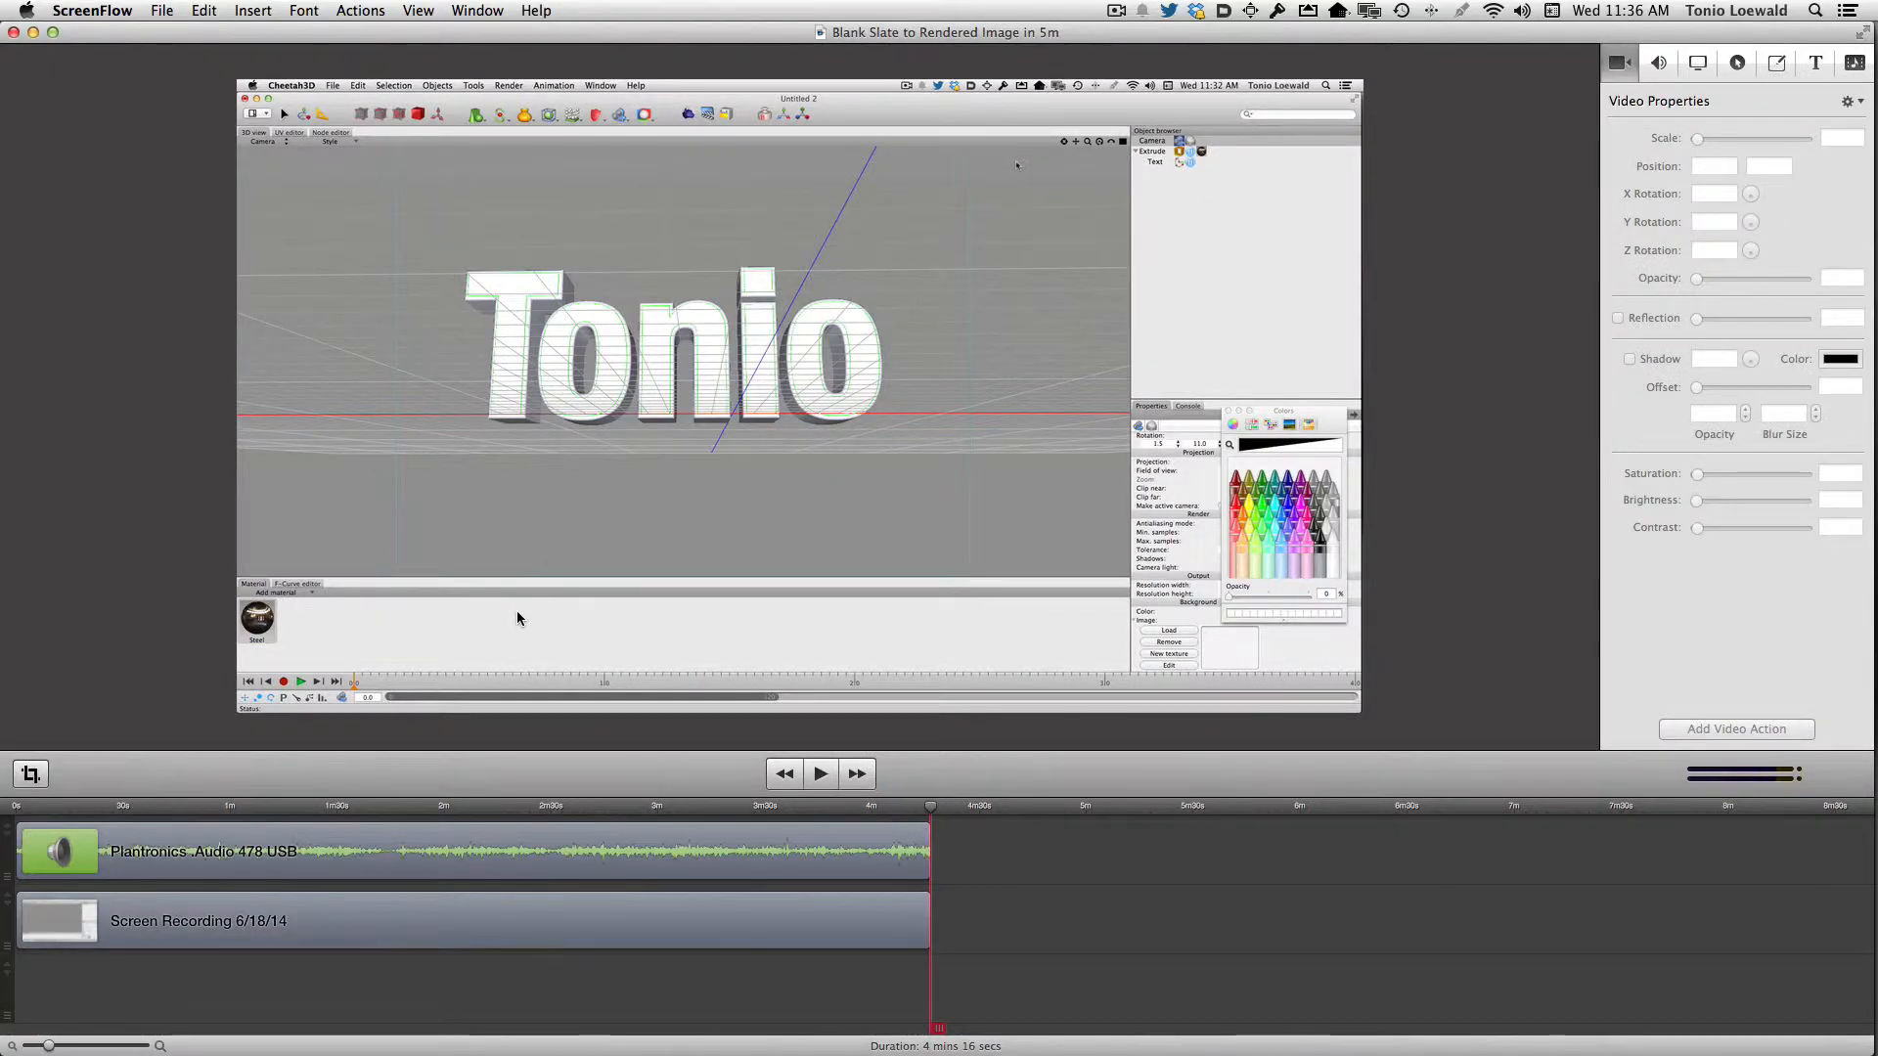
key("super+Tab")
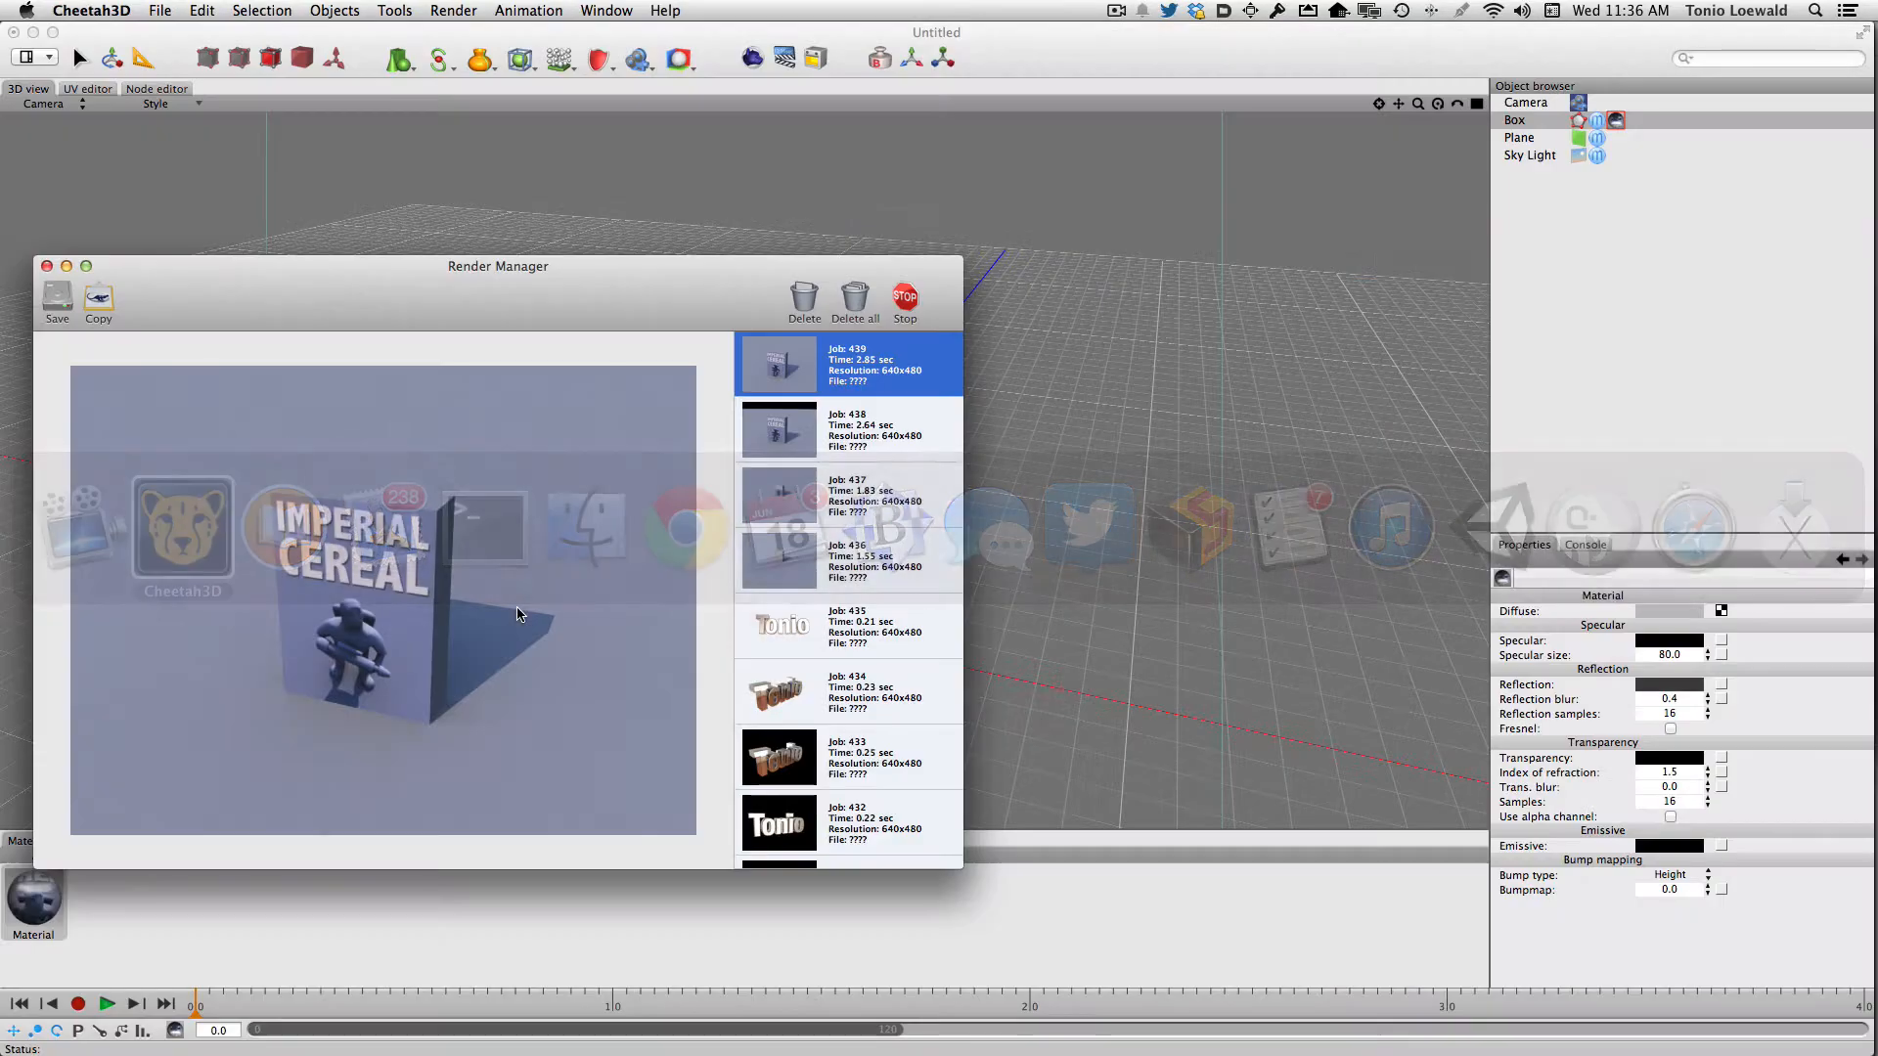
key("super+w")
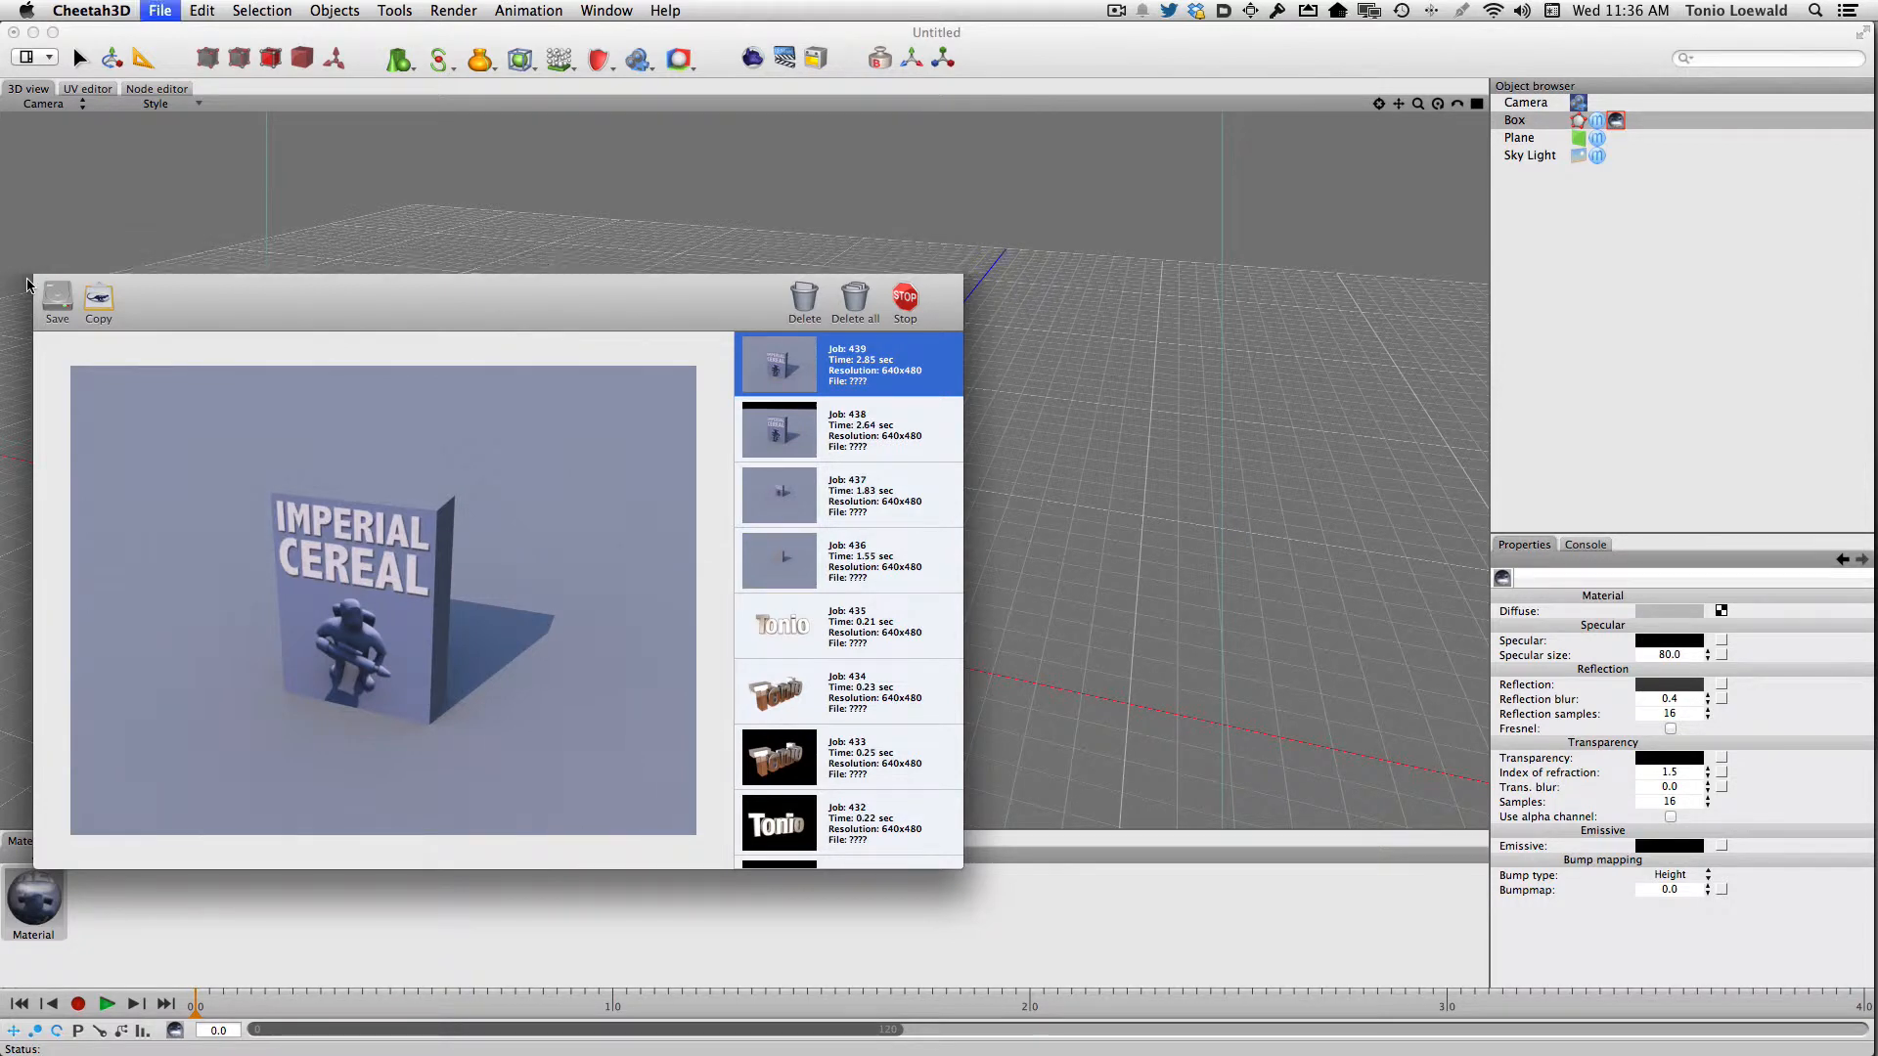
Rename the cereal artwork material to "front"
left_click(33, 894)
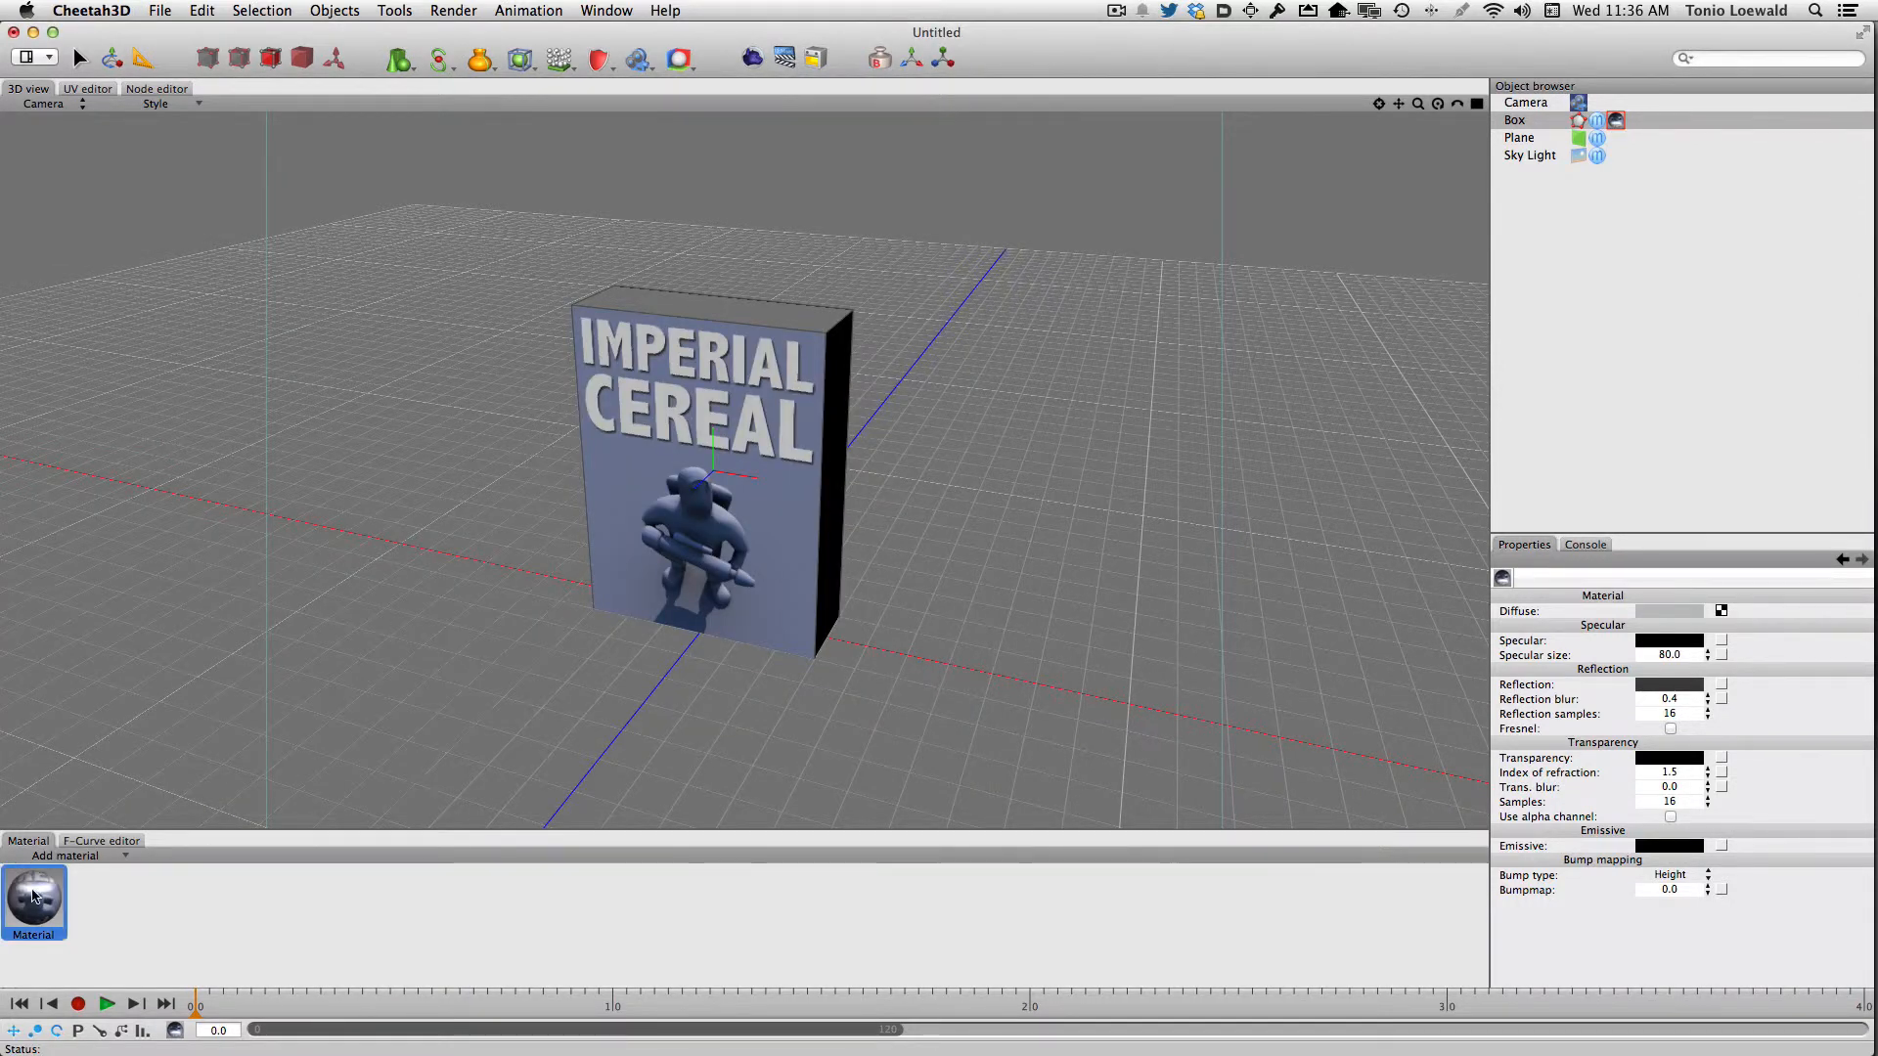
double_click(34, 934)
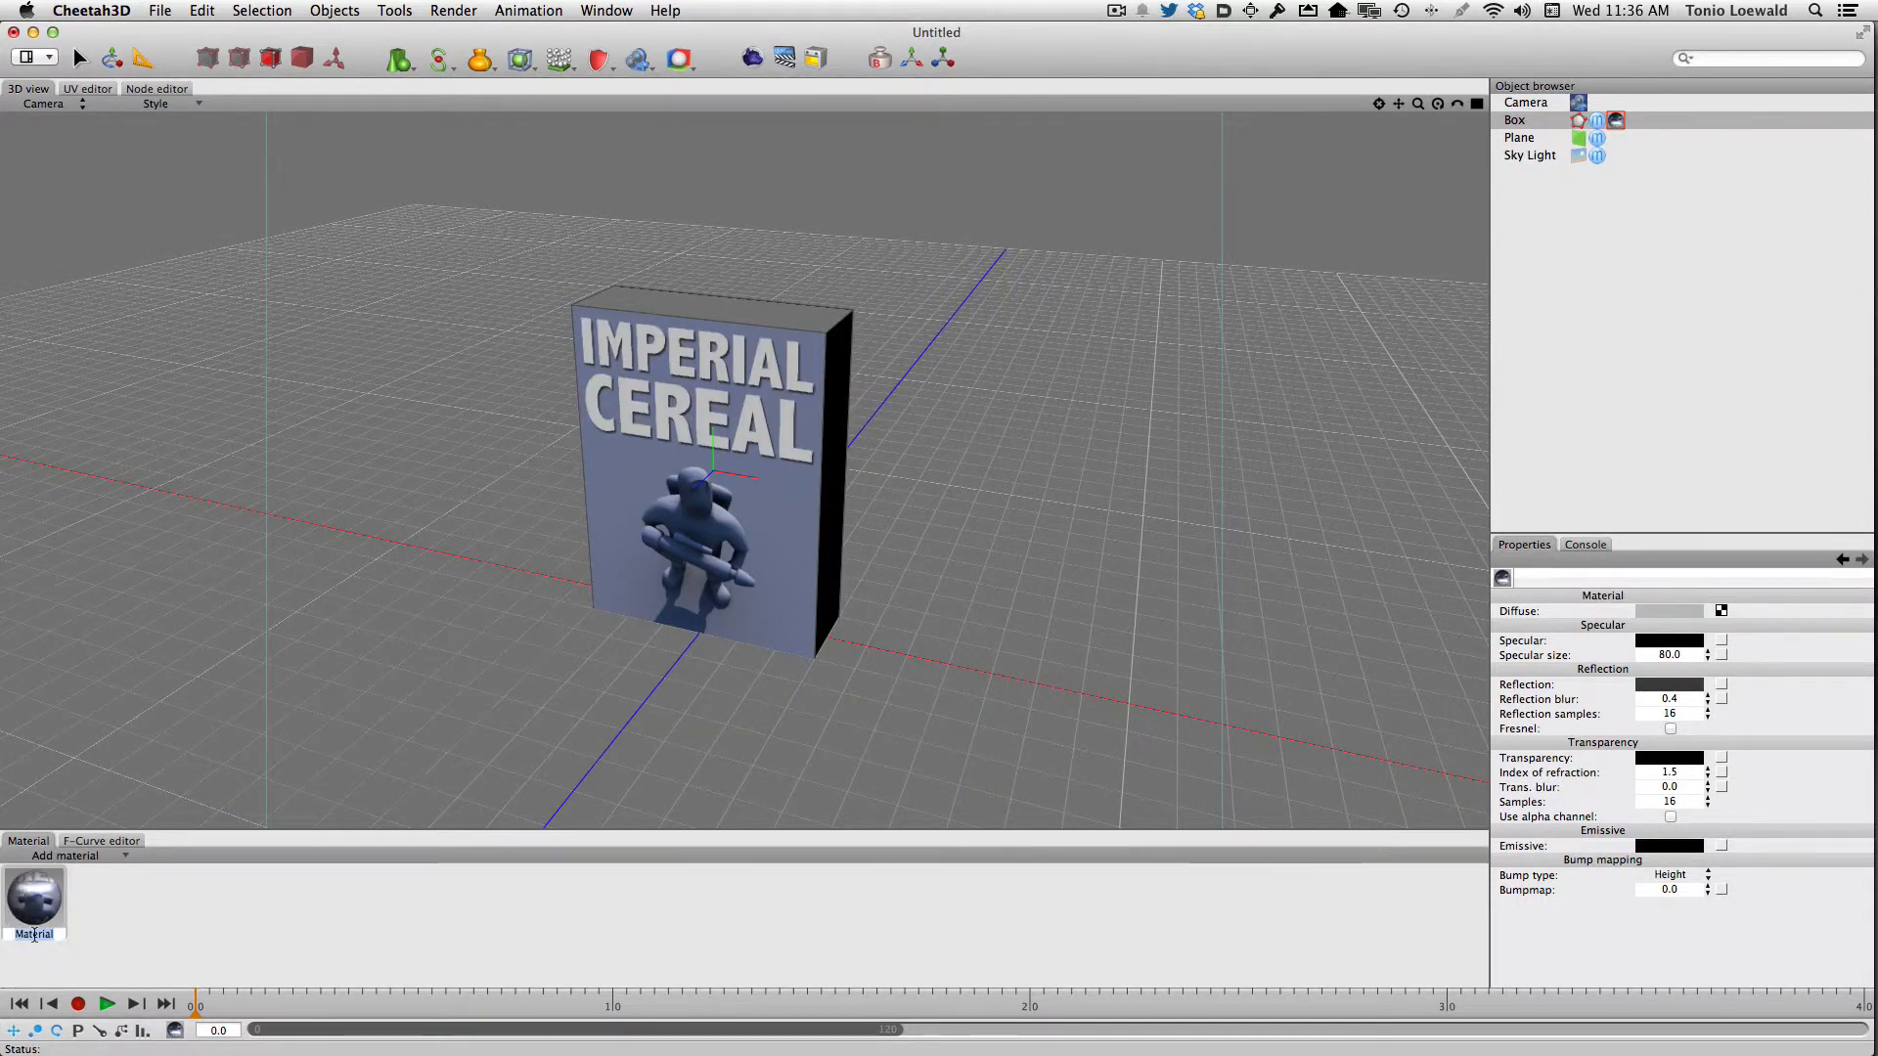
type("front")
key("Return")
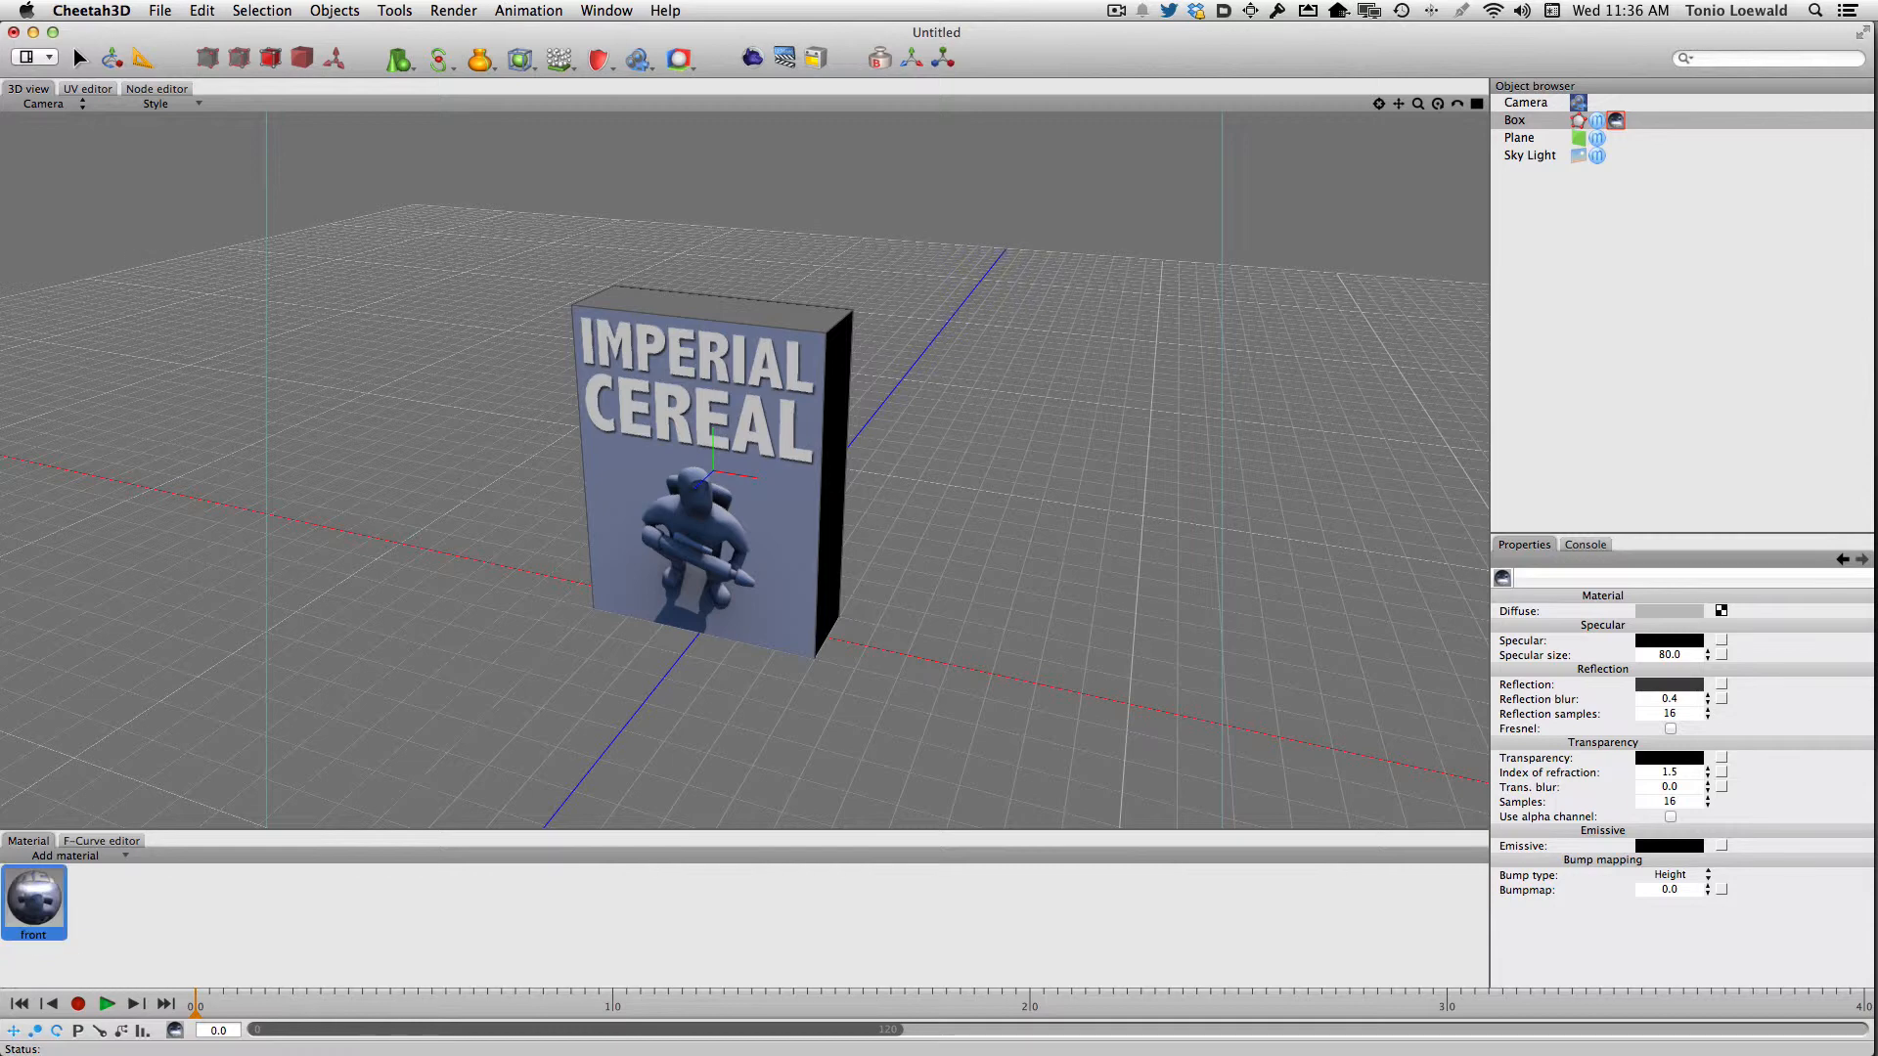
Duplicate the front material twice and name the copies "side" and "top"
key("super+c")
key("super+v")
key("super+v")
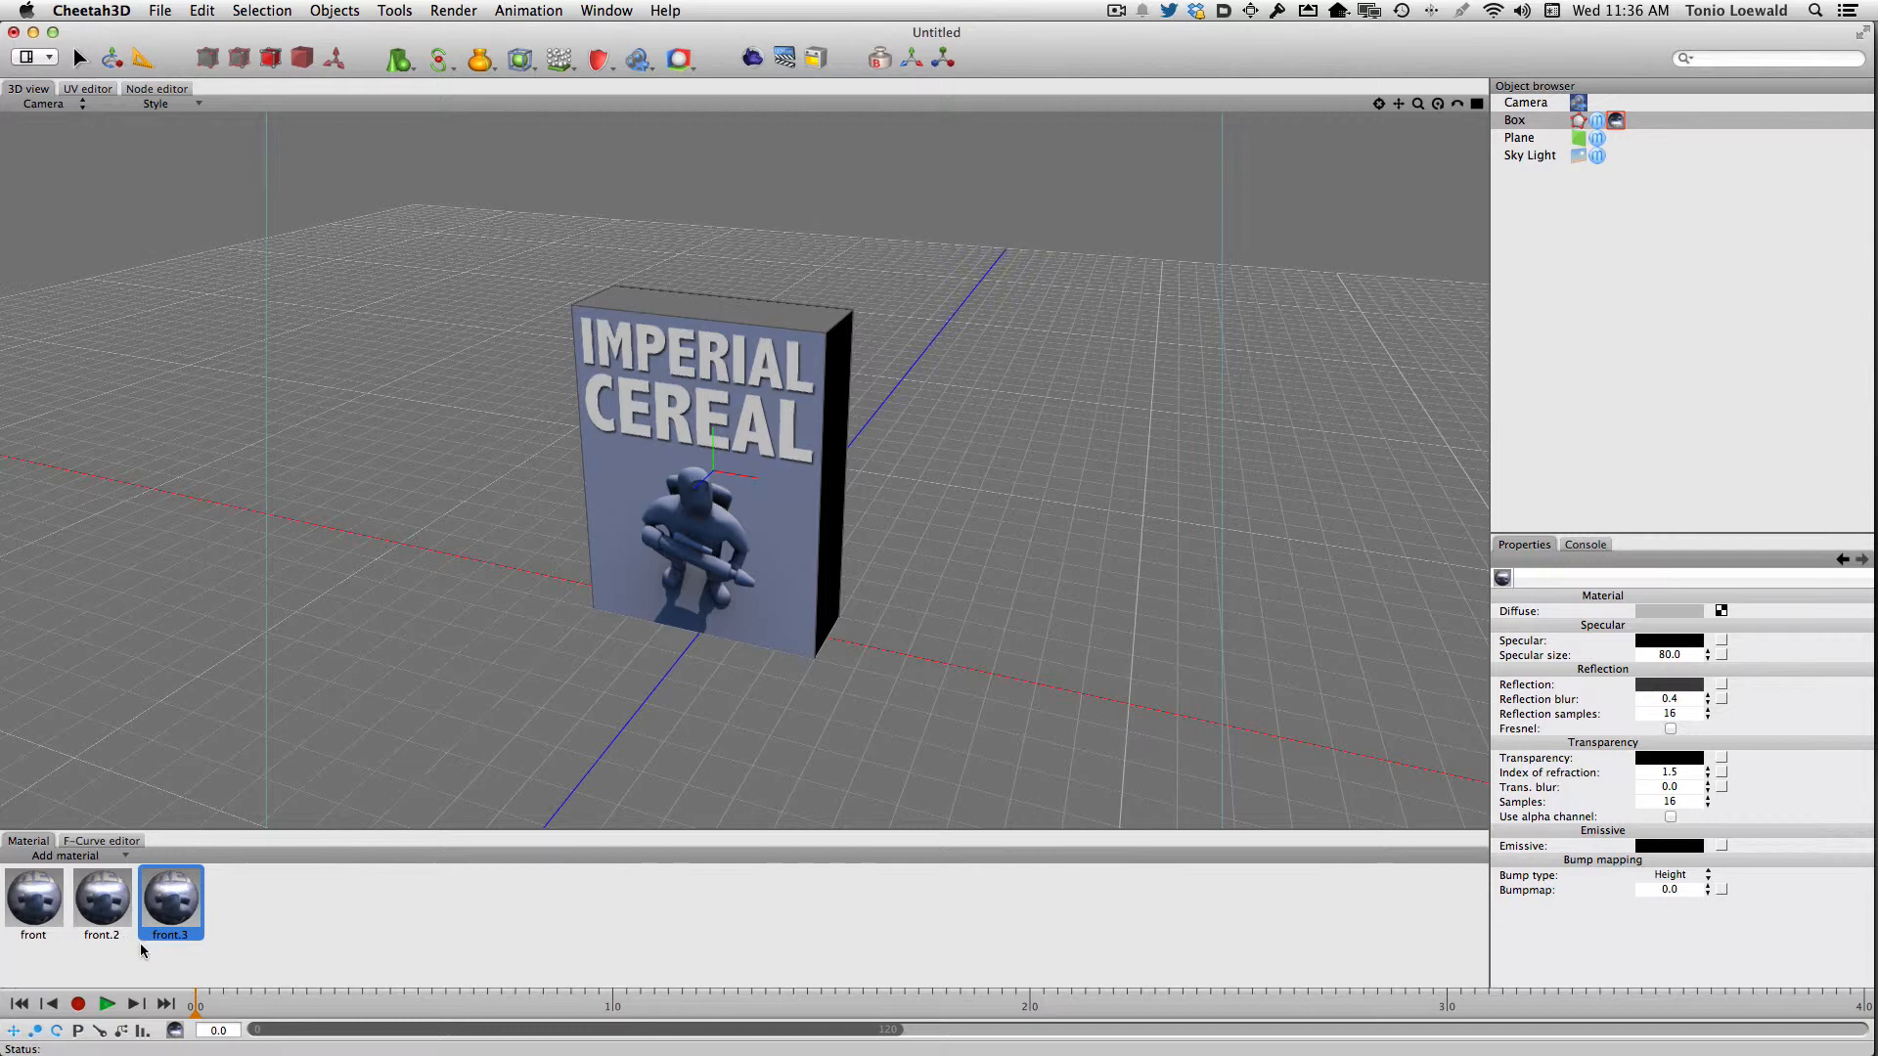
left_click(109, 936)
double_click(111, 935)
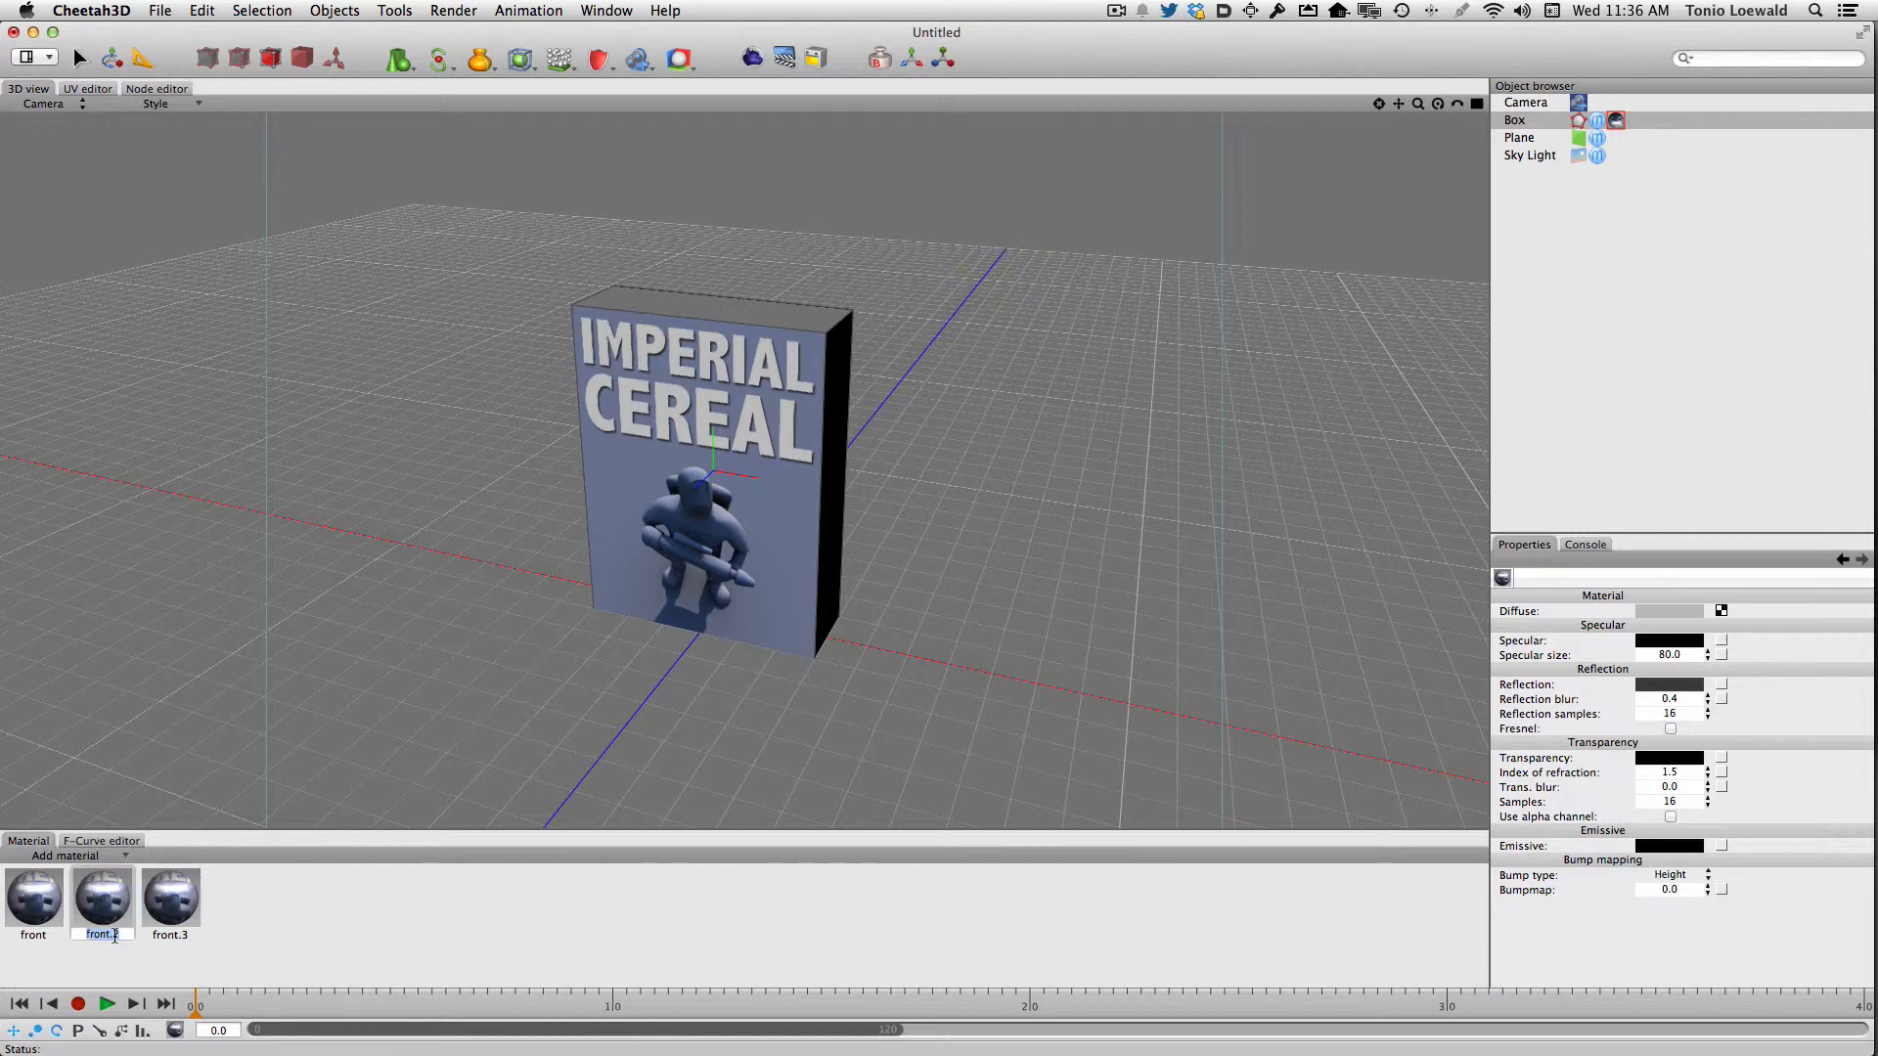
type("side")
key("Return")
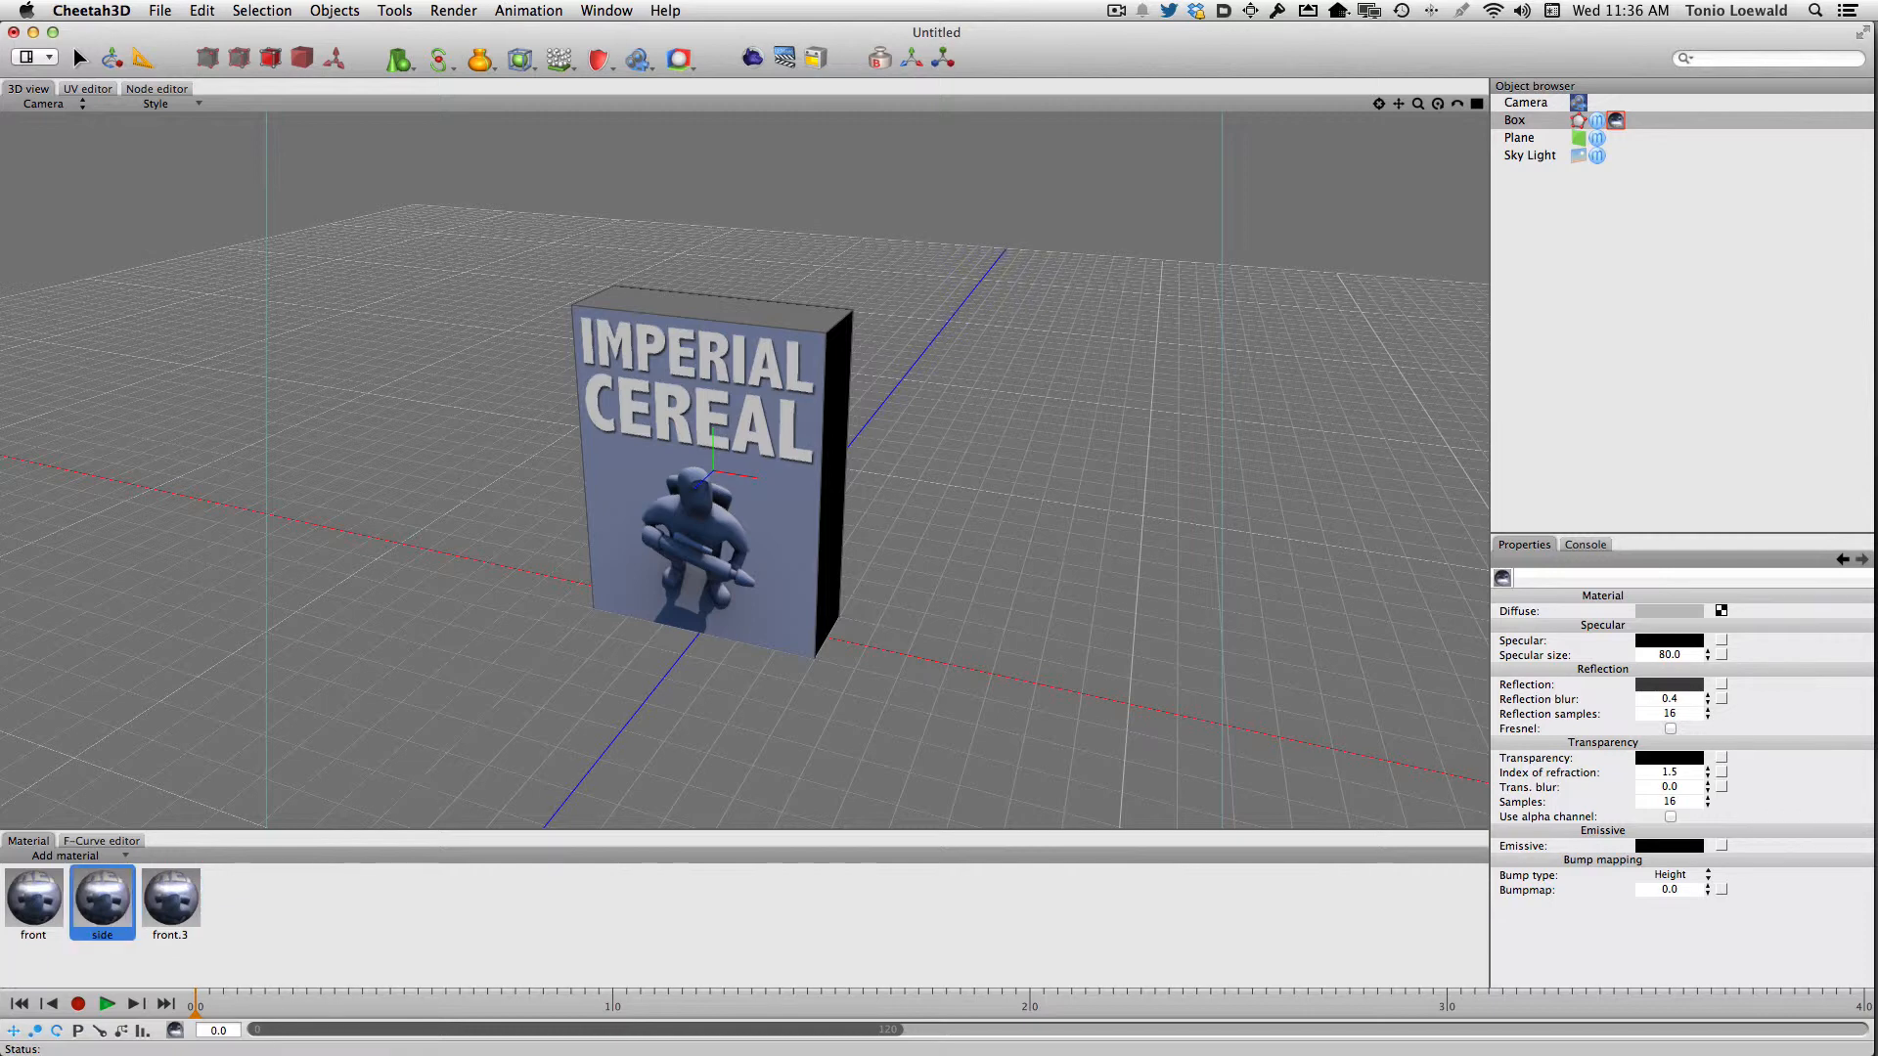
left_click(180, 935)
double_click(180, 935)
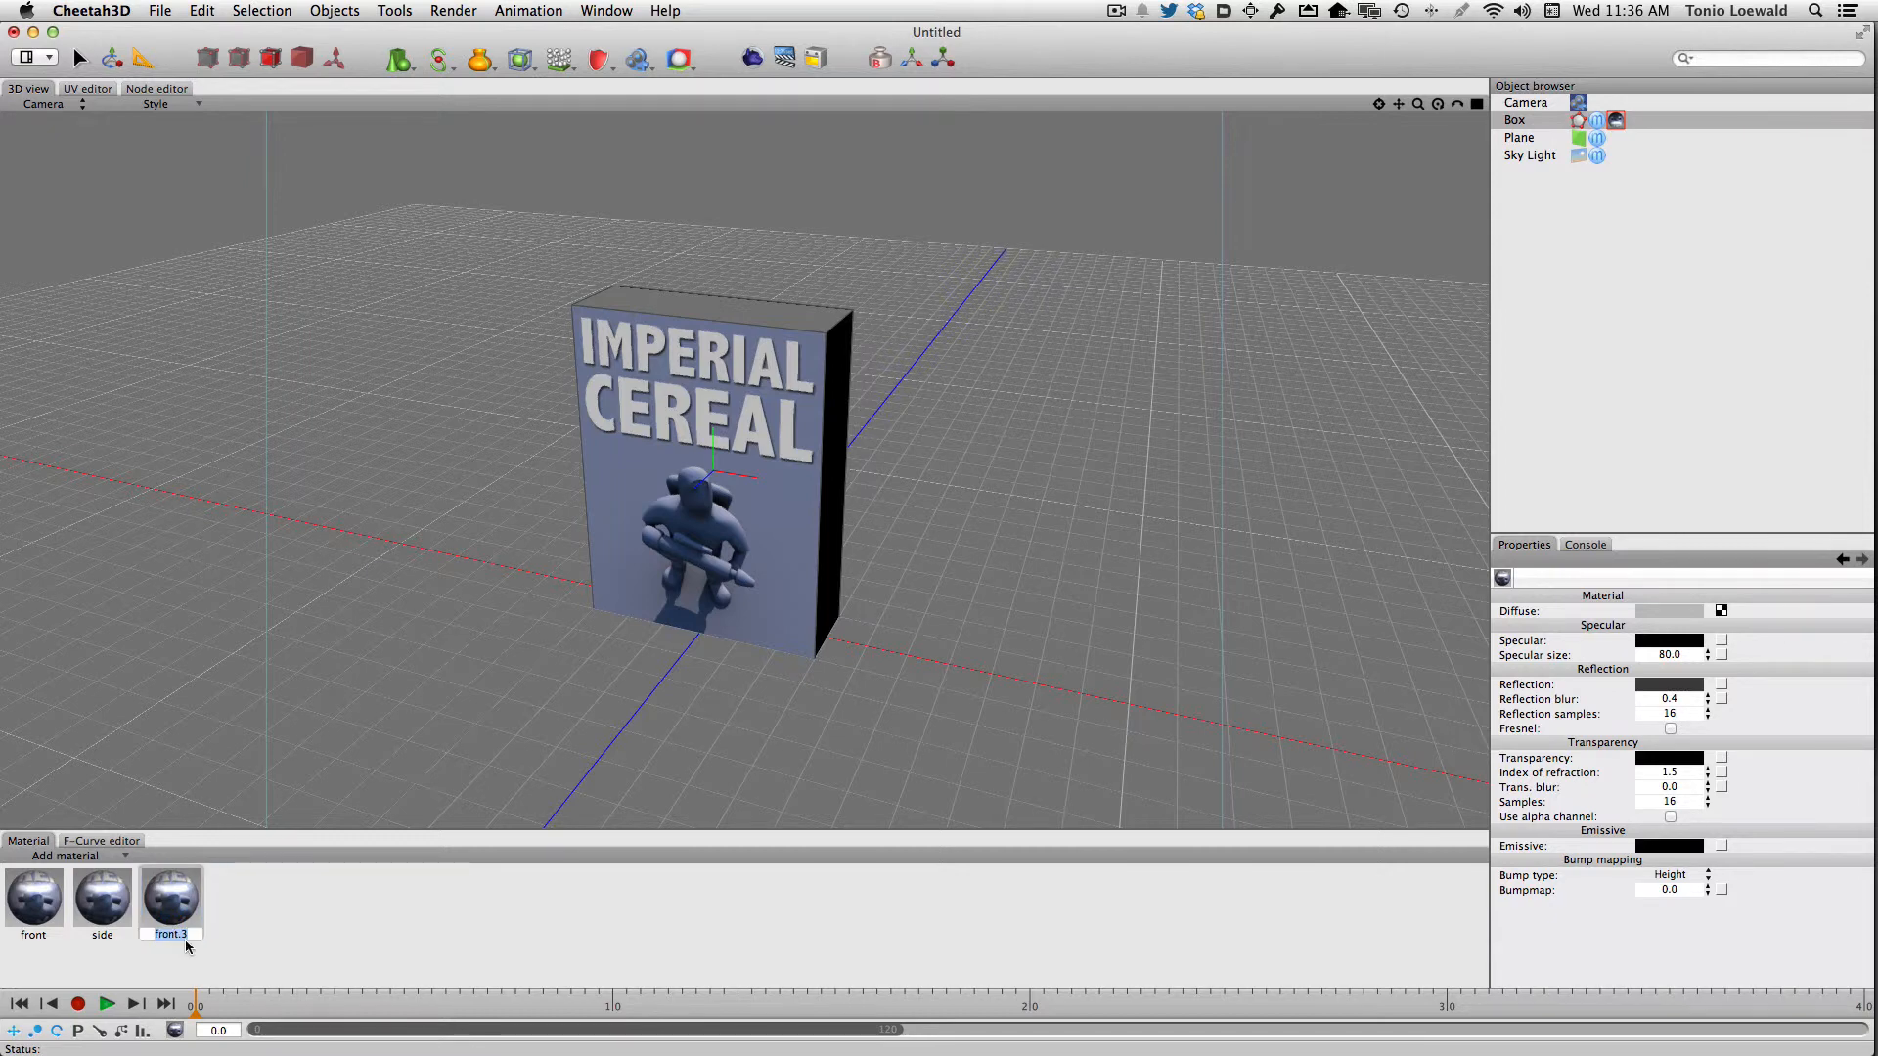
type("top")
key("Return")
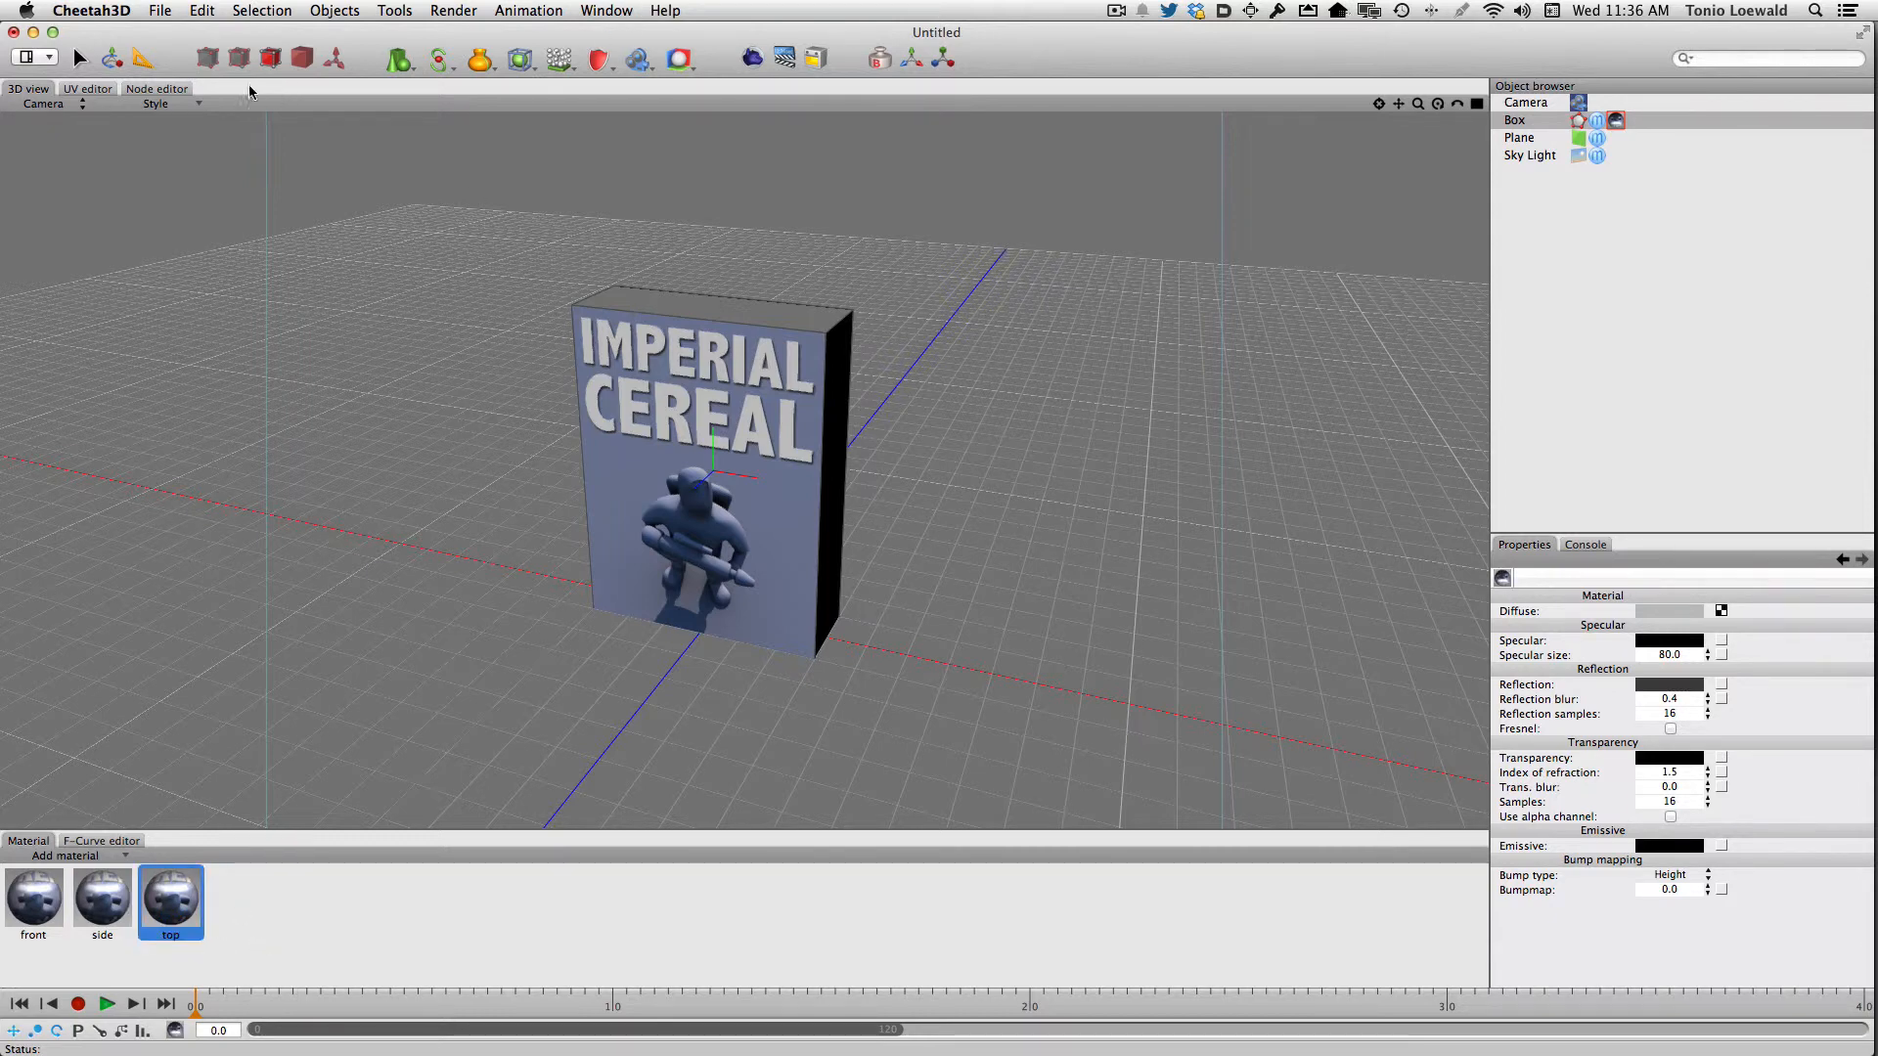
Load Imperial Cereal Top.psd as the Image node's texture in the top material
left_click(155, 89)
left_click(1117, 299)
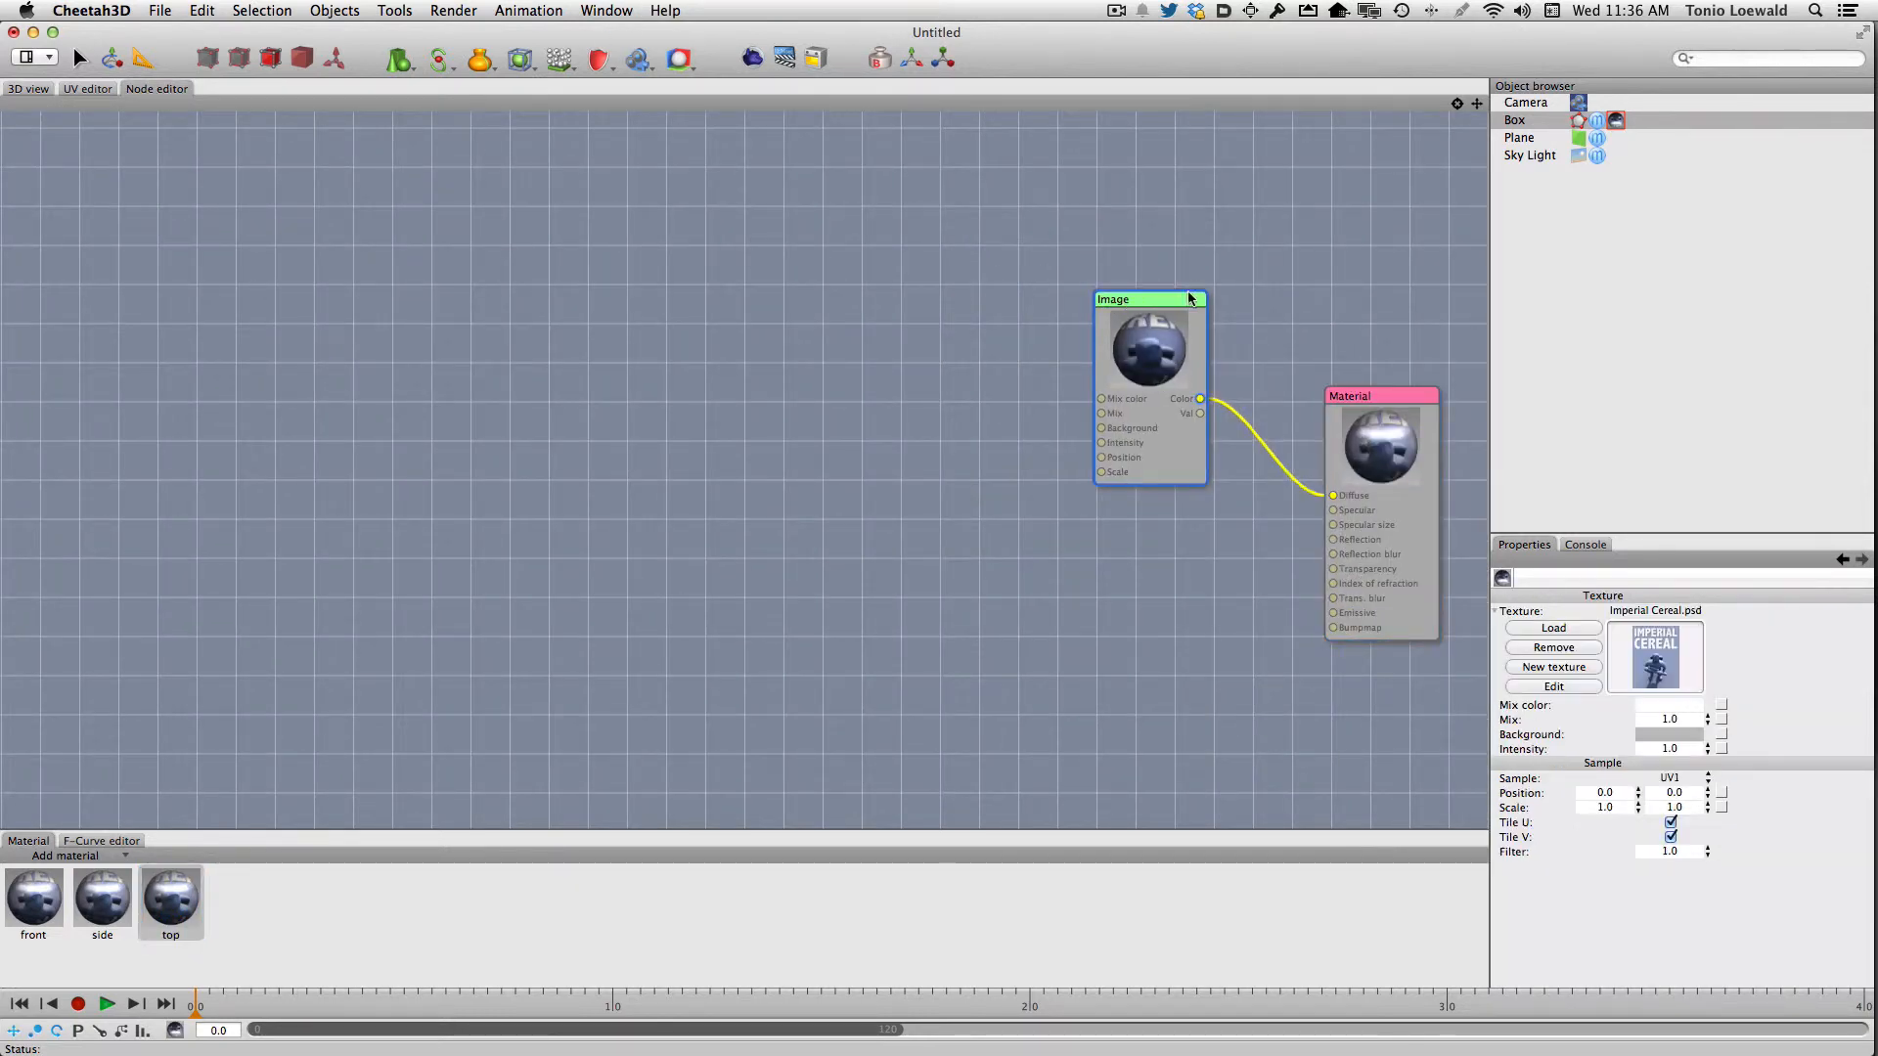
left_click(1554, 628)
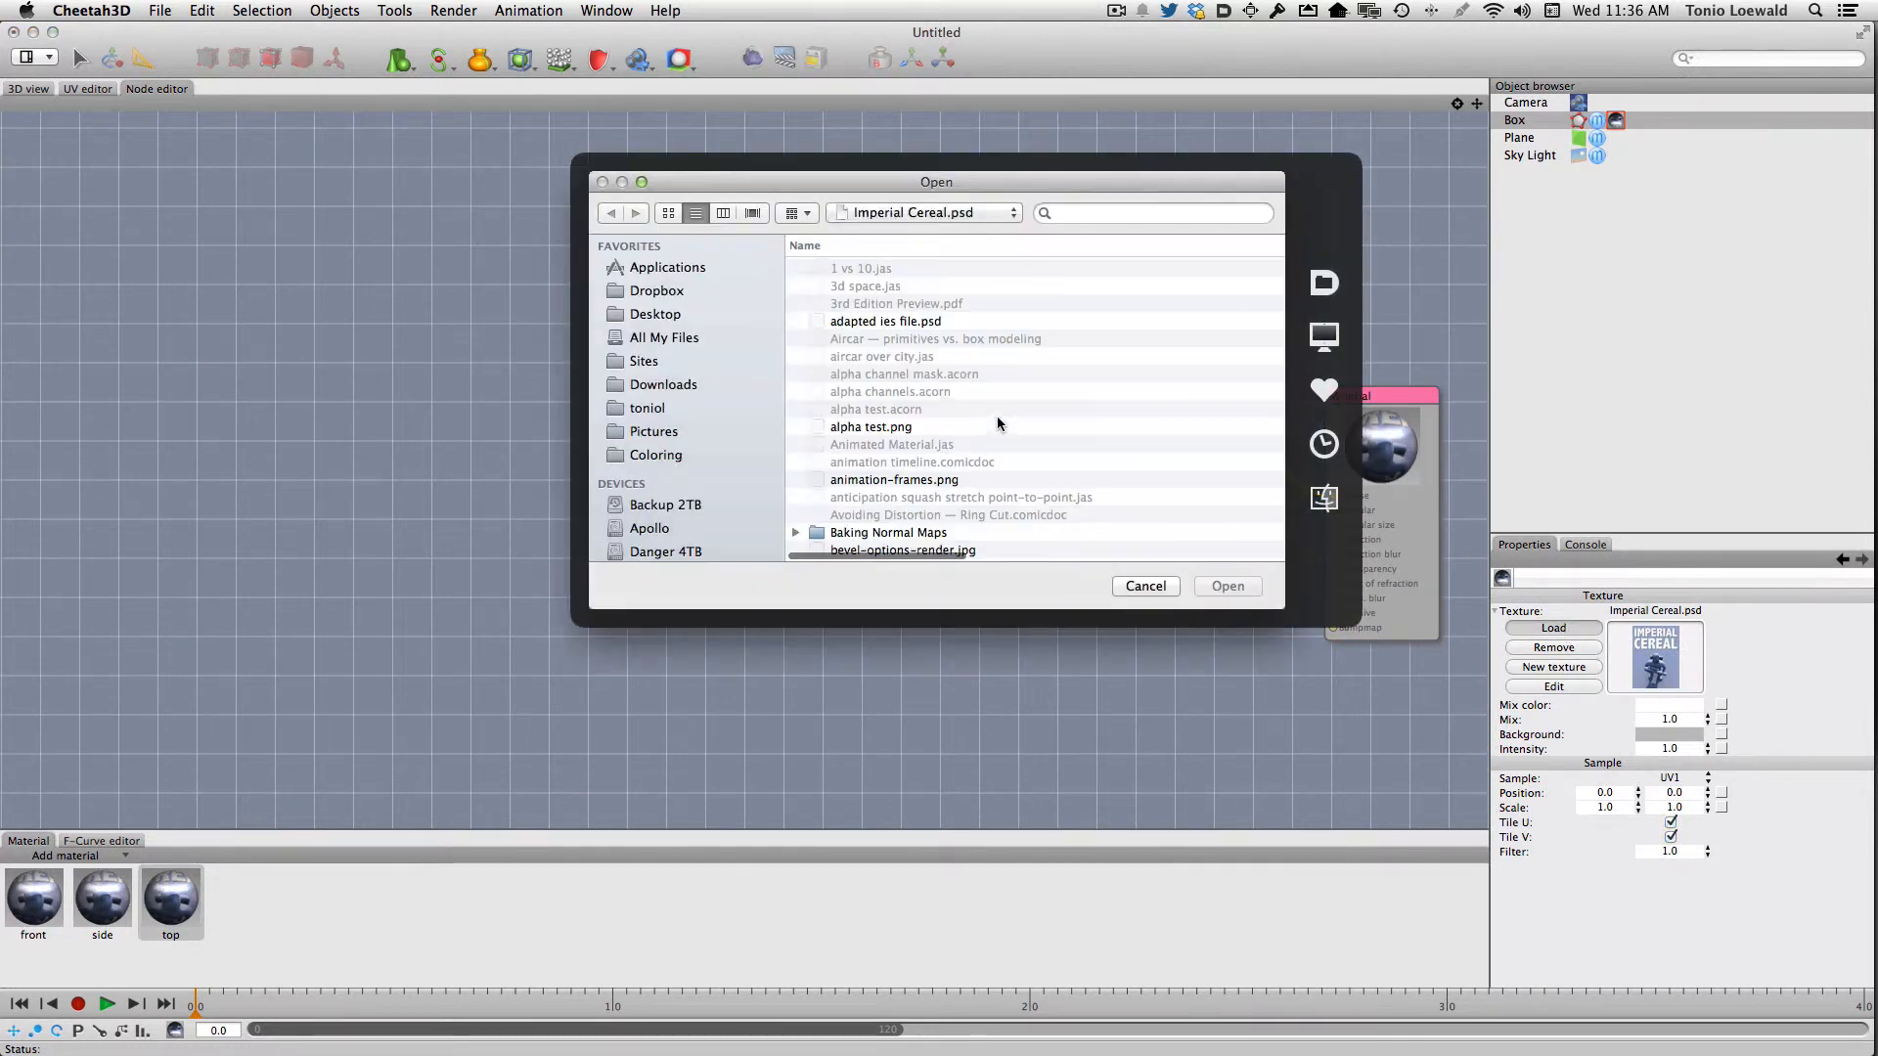
scroll(947, 471, "down", 2)
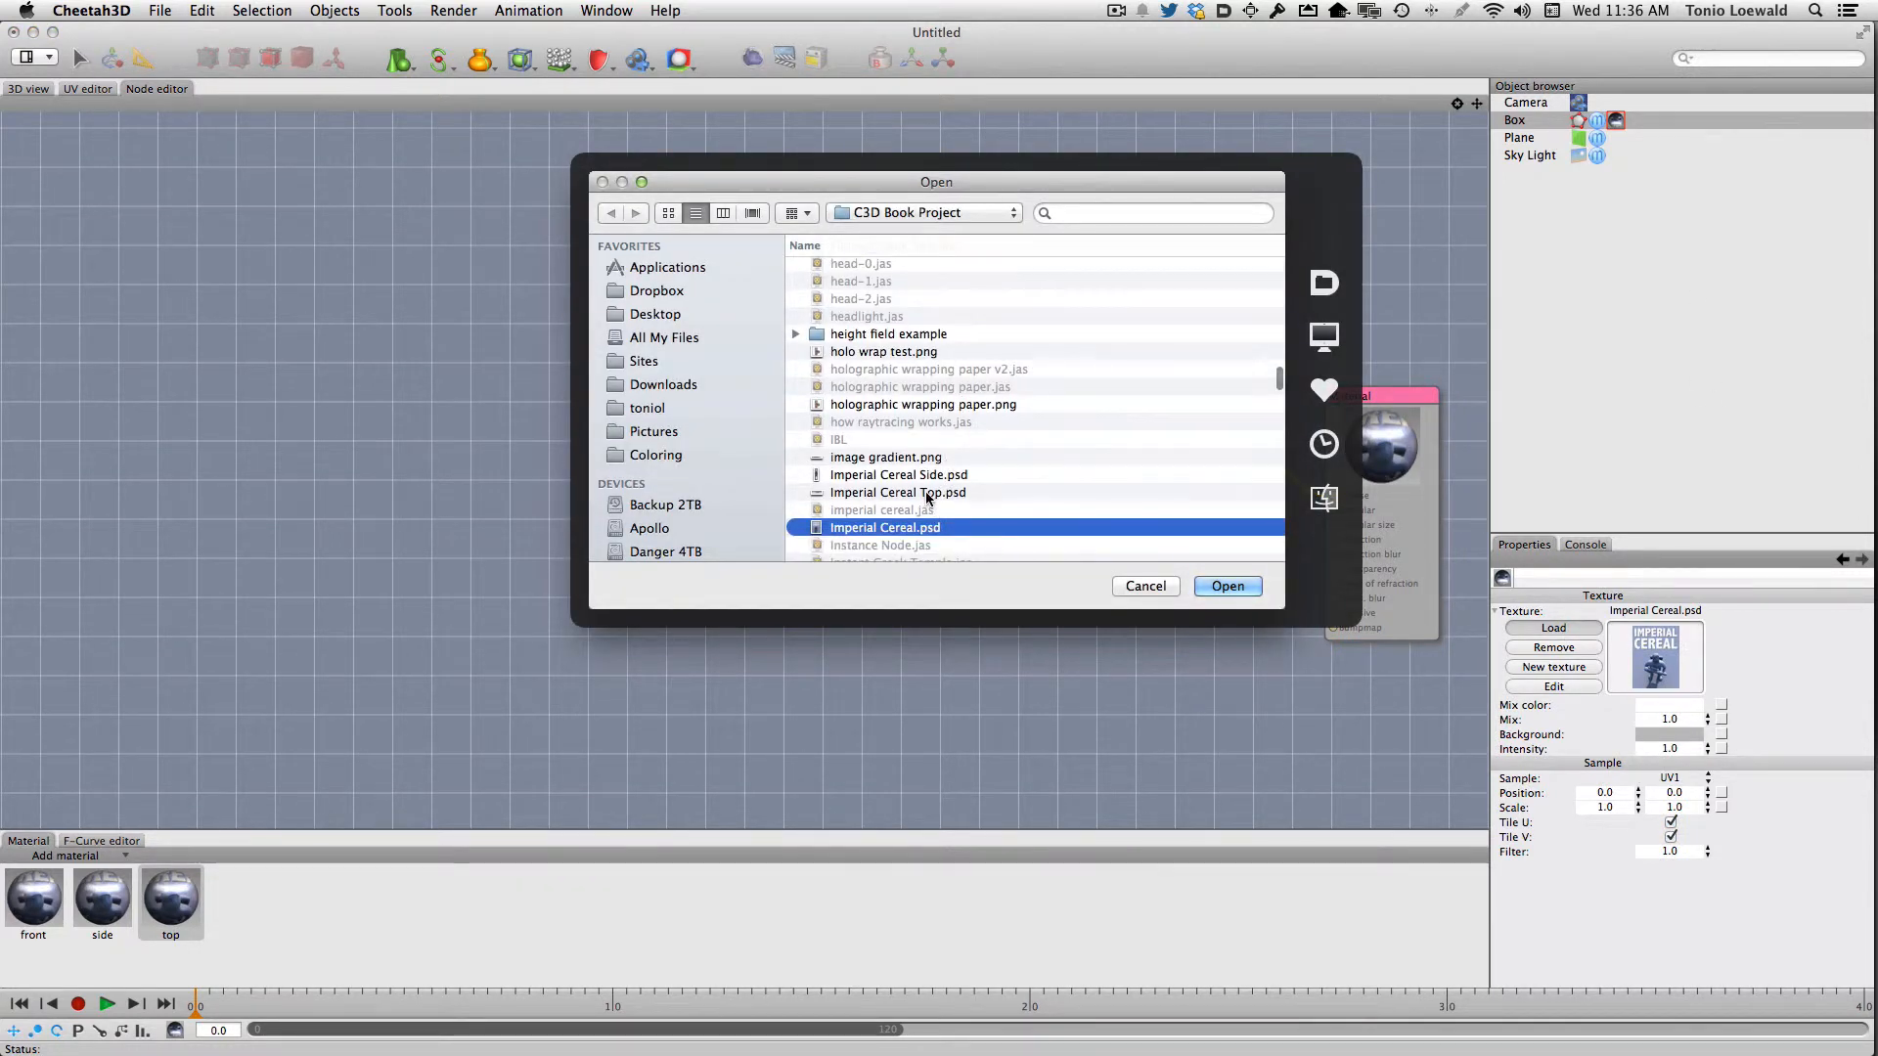
double_click(927, 495)
Load Imperial Cereal Side.psd as the Image node's texture in the side material
left_click(103, 900)
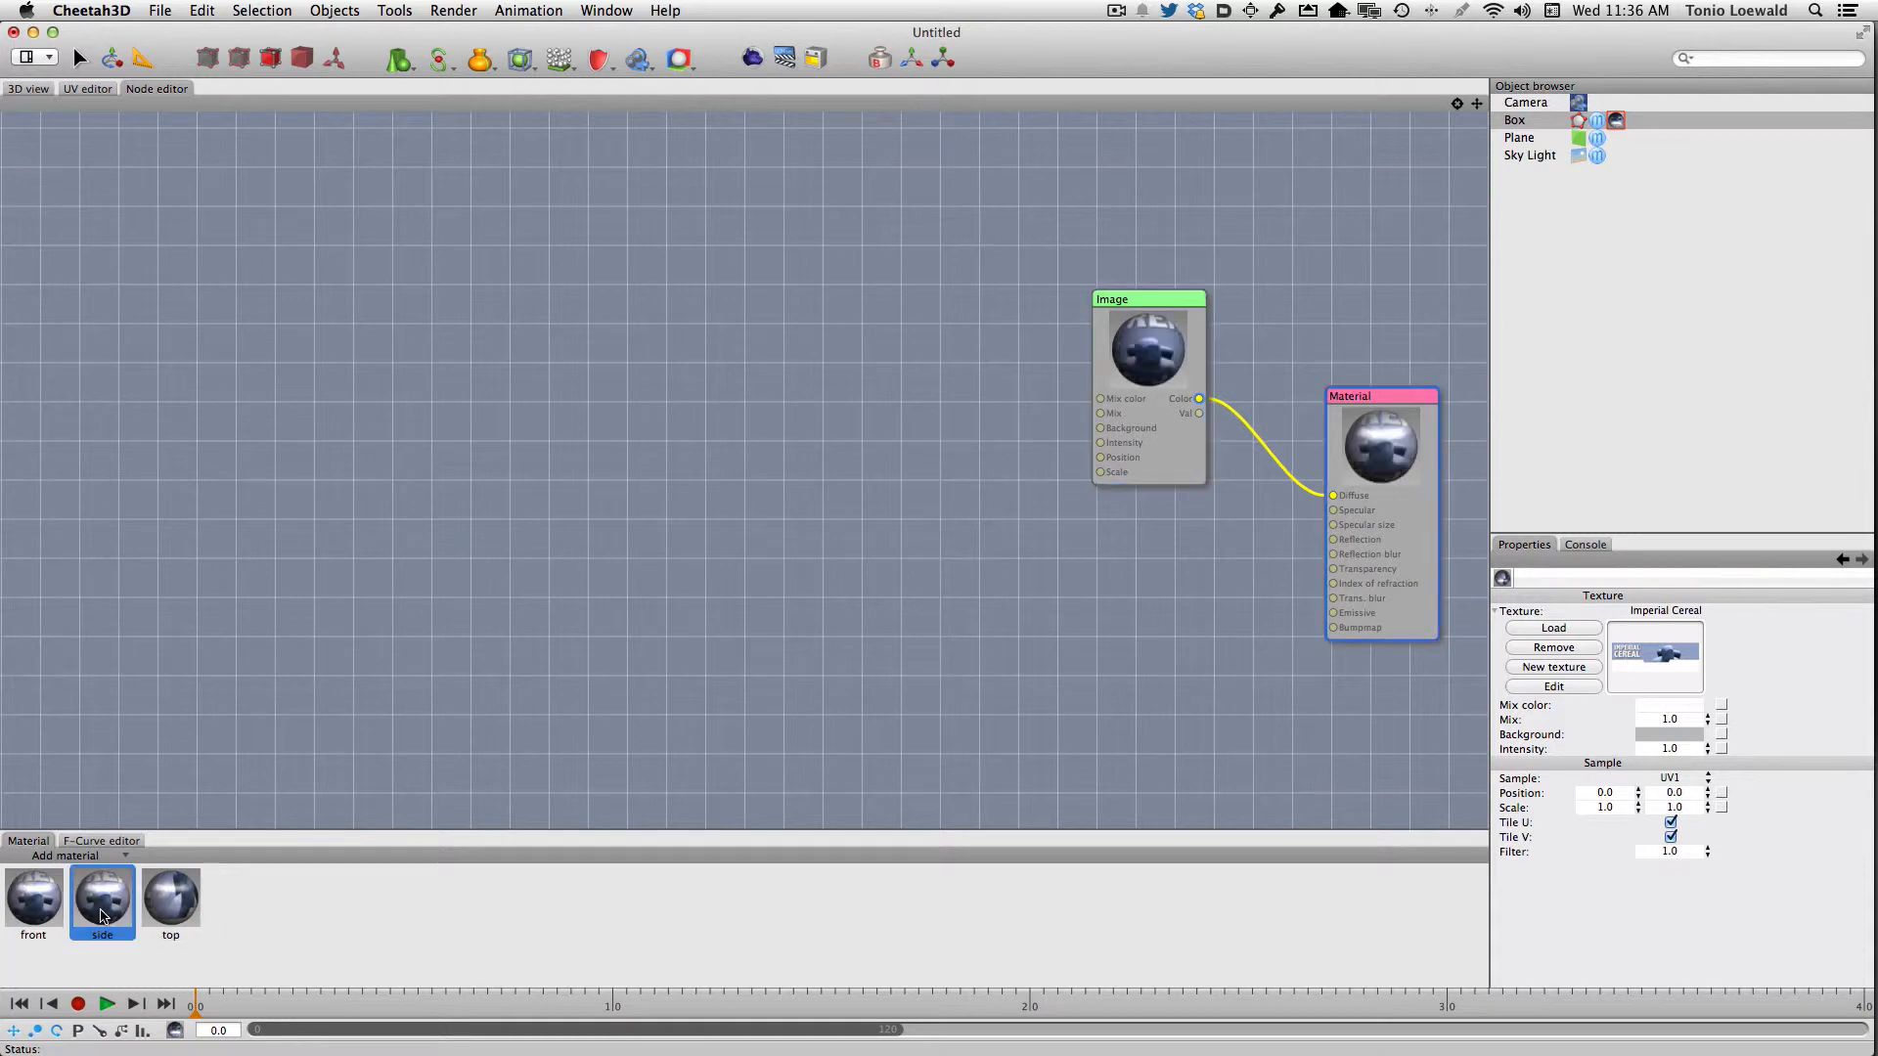
left_click(1142, 344)
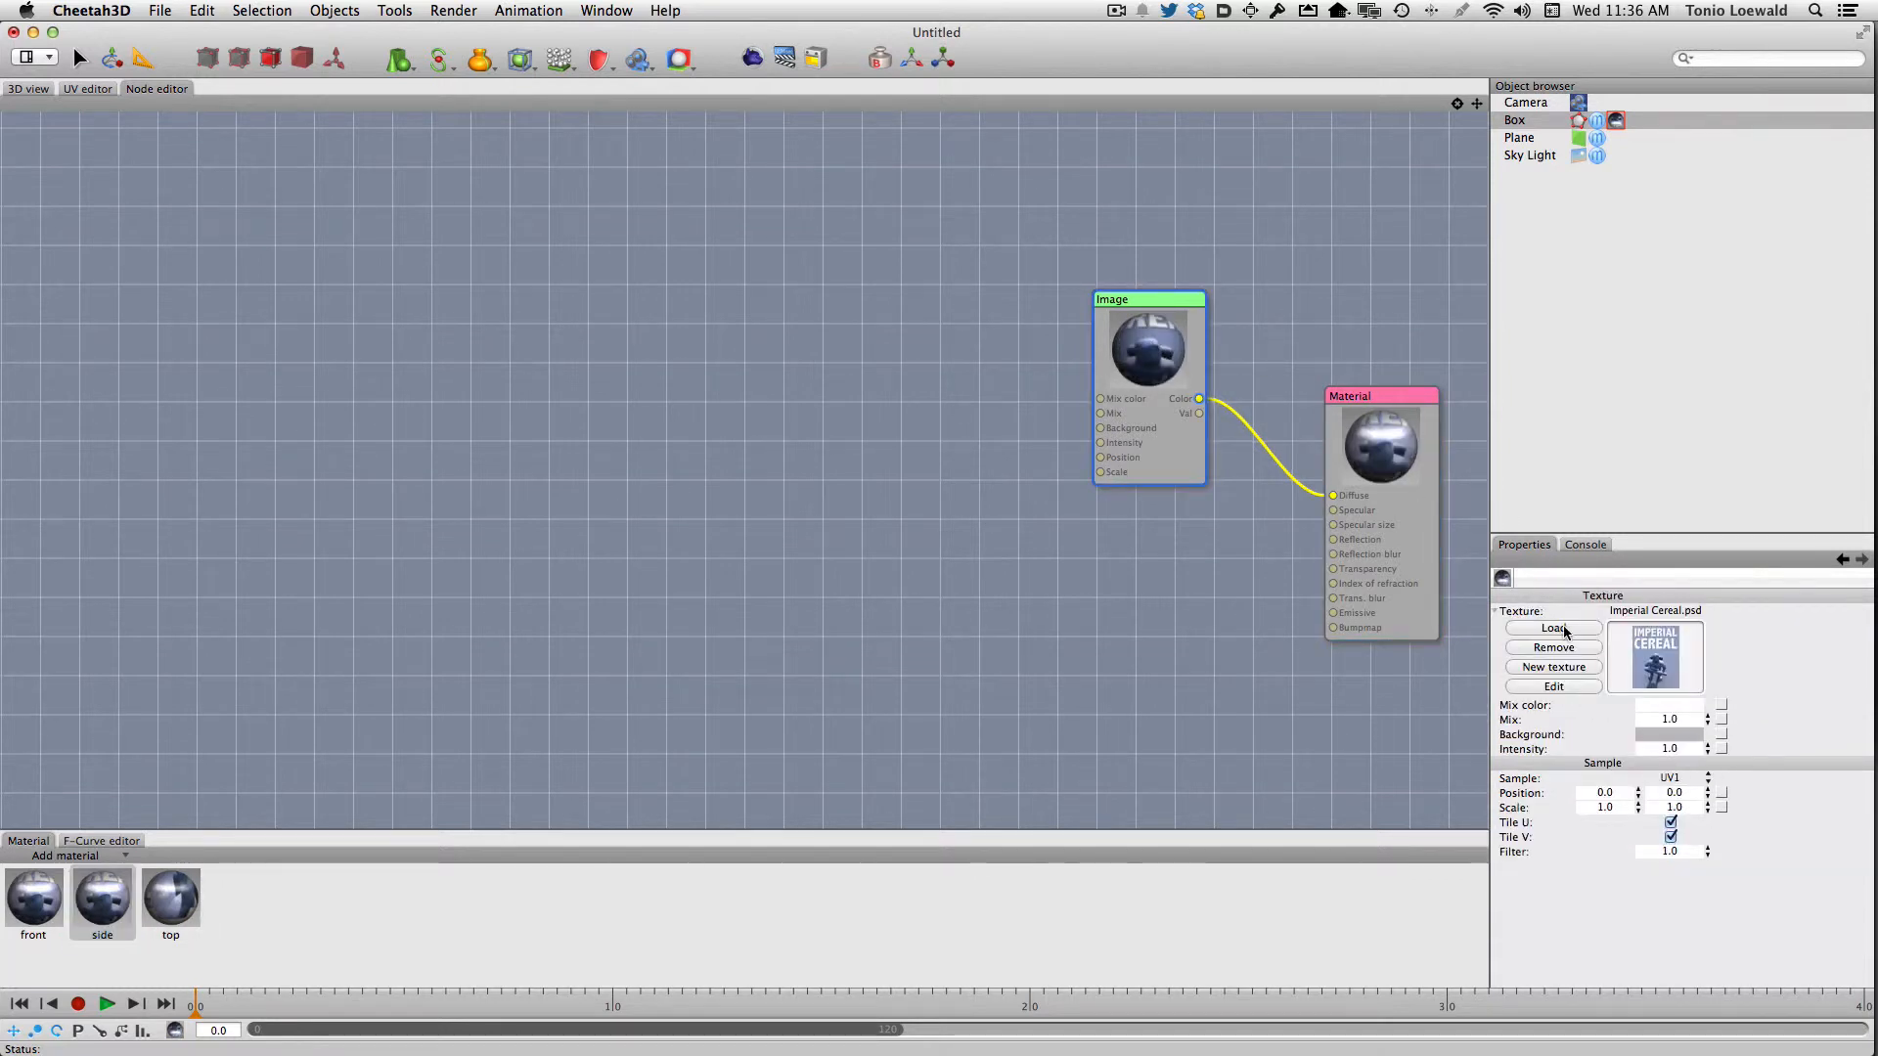
left_click(1553, 628)
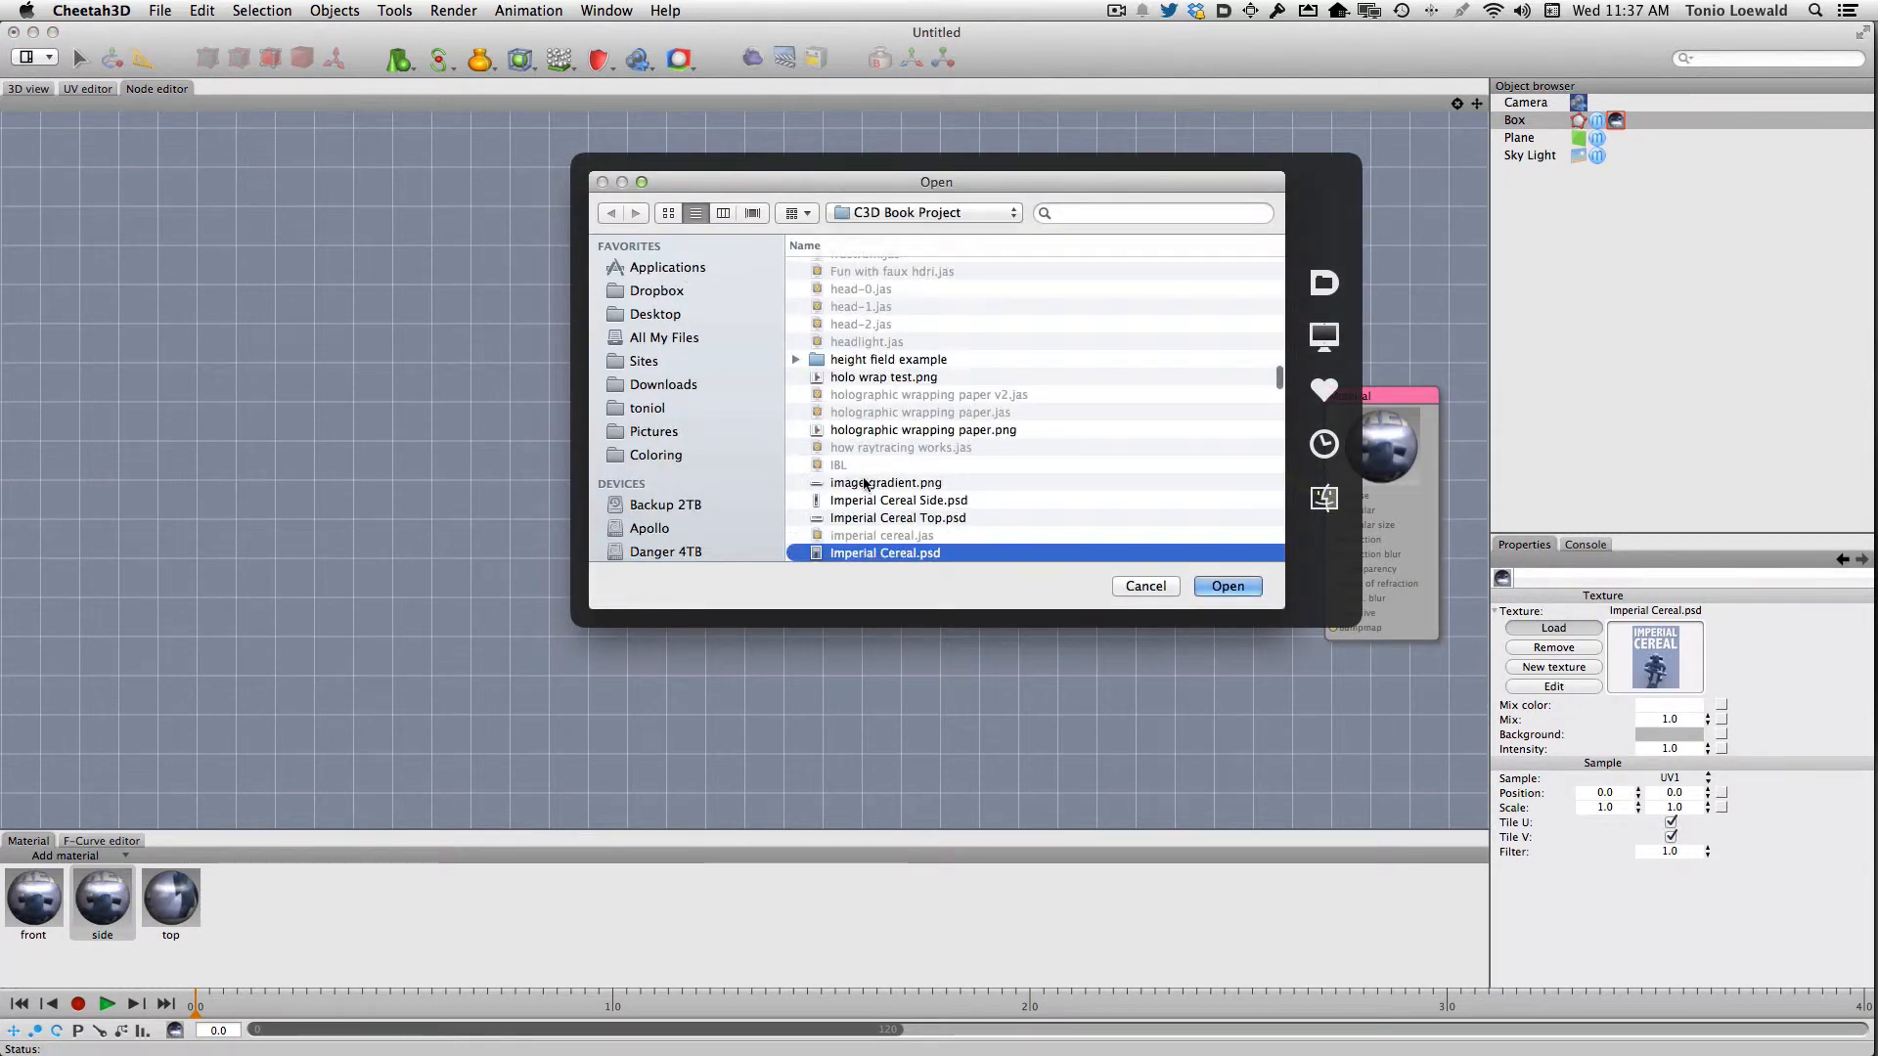
left_click(873, 503)
double_click(874, 502)
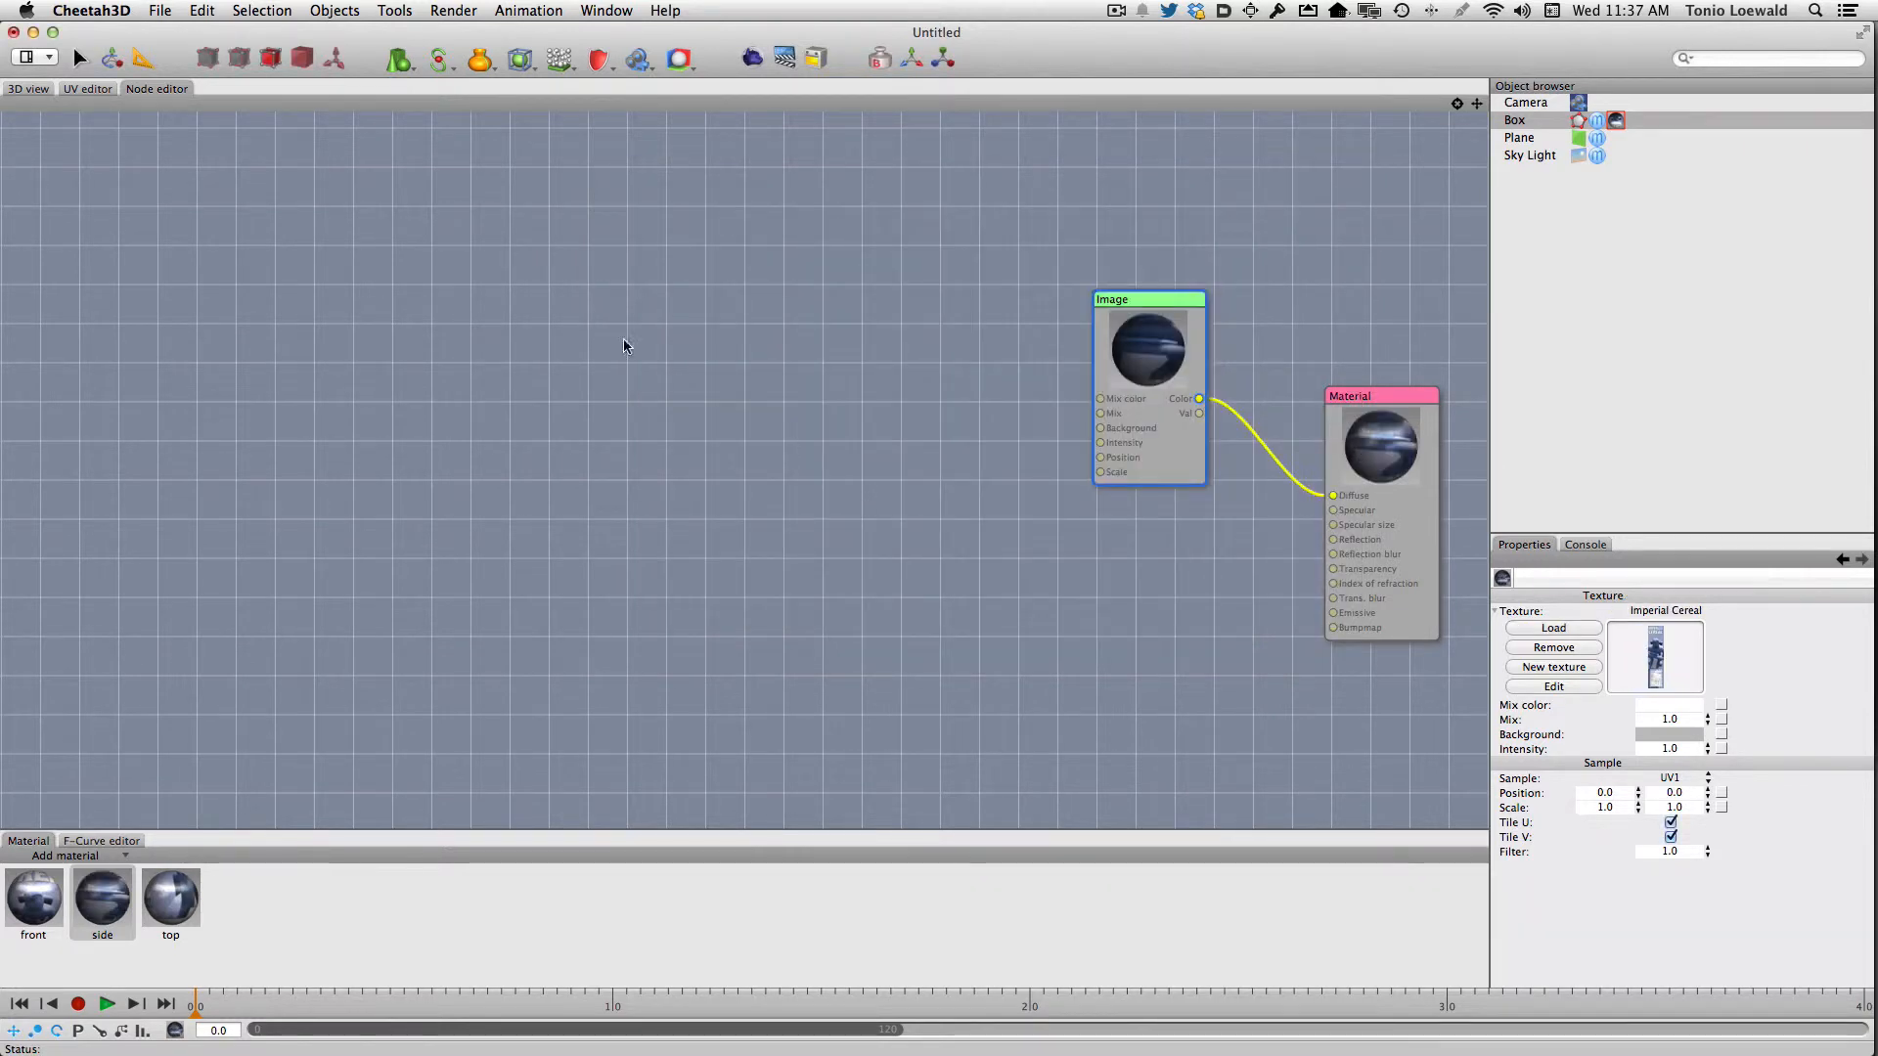
In the 3D view, apply the top material to the box's top face and the side material to its right narrow face
left_click(34, 89)
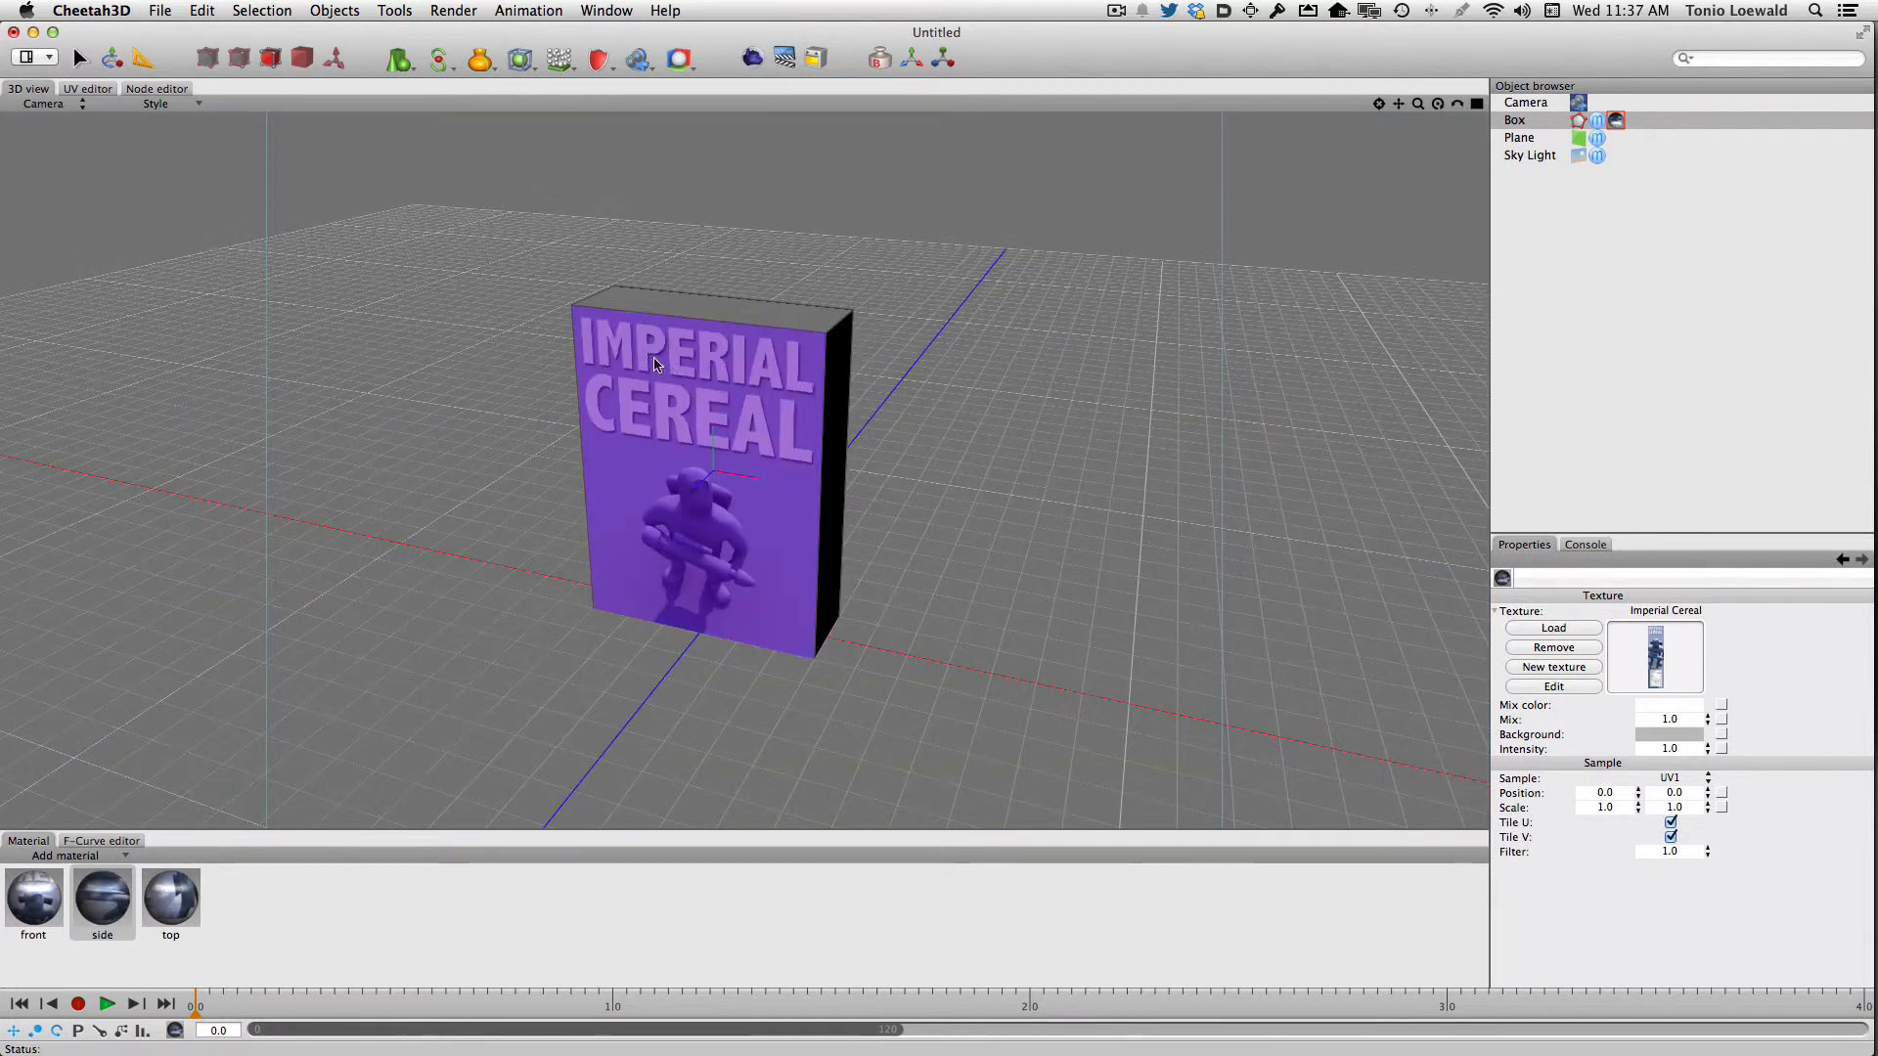
mouse_move(170, 916)
left_mouse_down()
mouse_move(878, 372)
mouse_move(767, 318)
left_mouse_up()
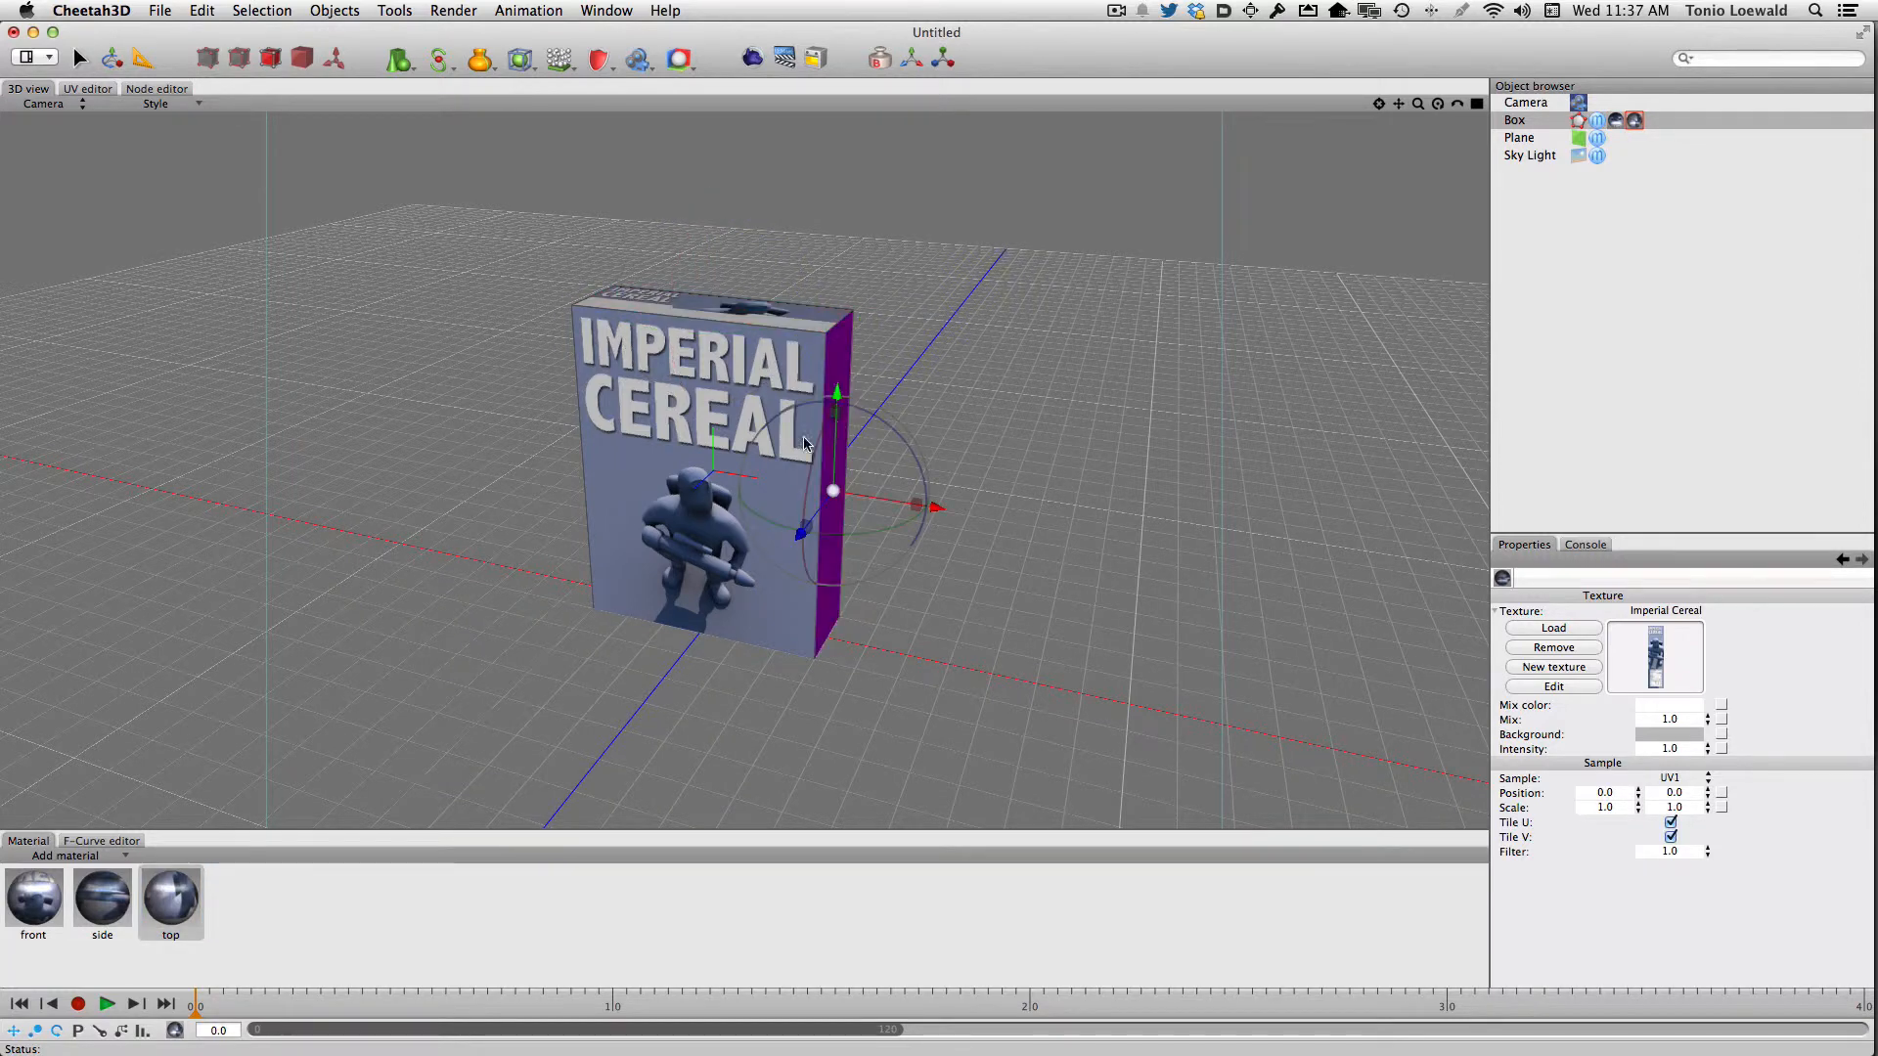
mouse_move(100, 922)
left_mouse_down()
mouse_move(1054, 310)
mouse_move(830, 352)
left_mouse_up()
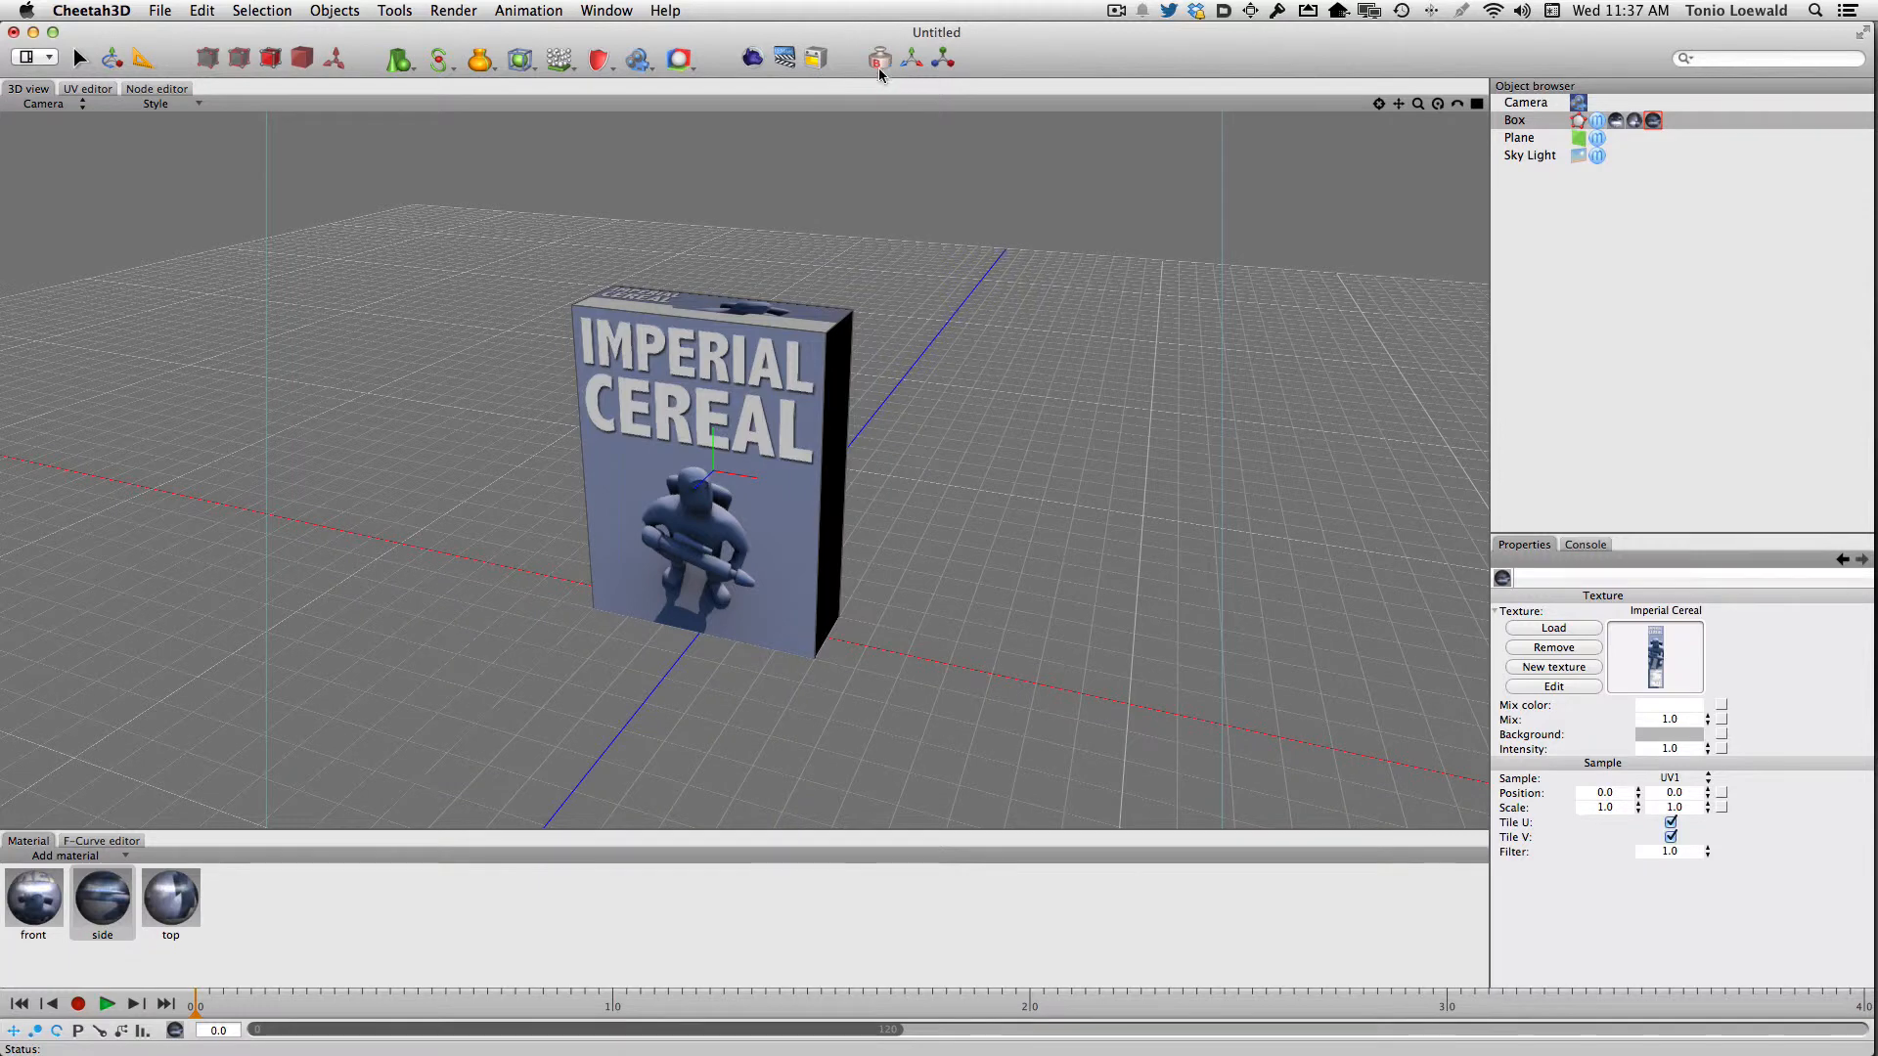
Apply the side material to the box's left narrow face and render the scene from that side
middle_click_drag(878, 501, 1004, 493)
left_click(589, 378)
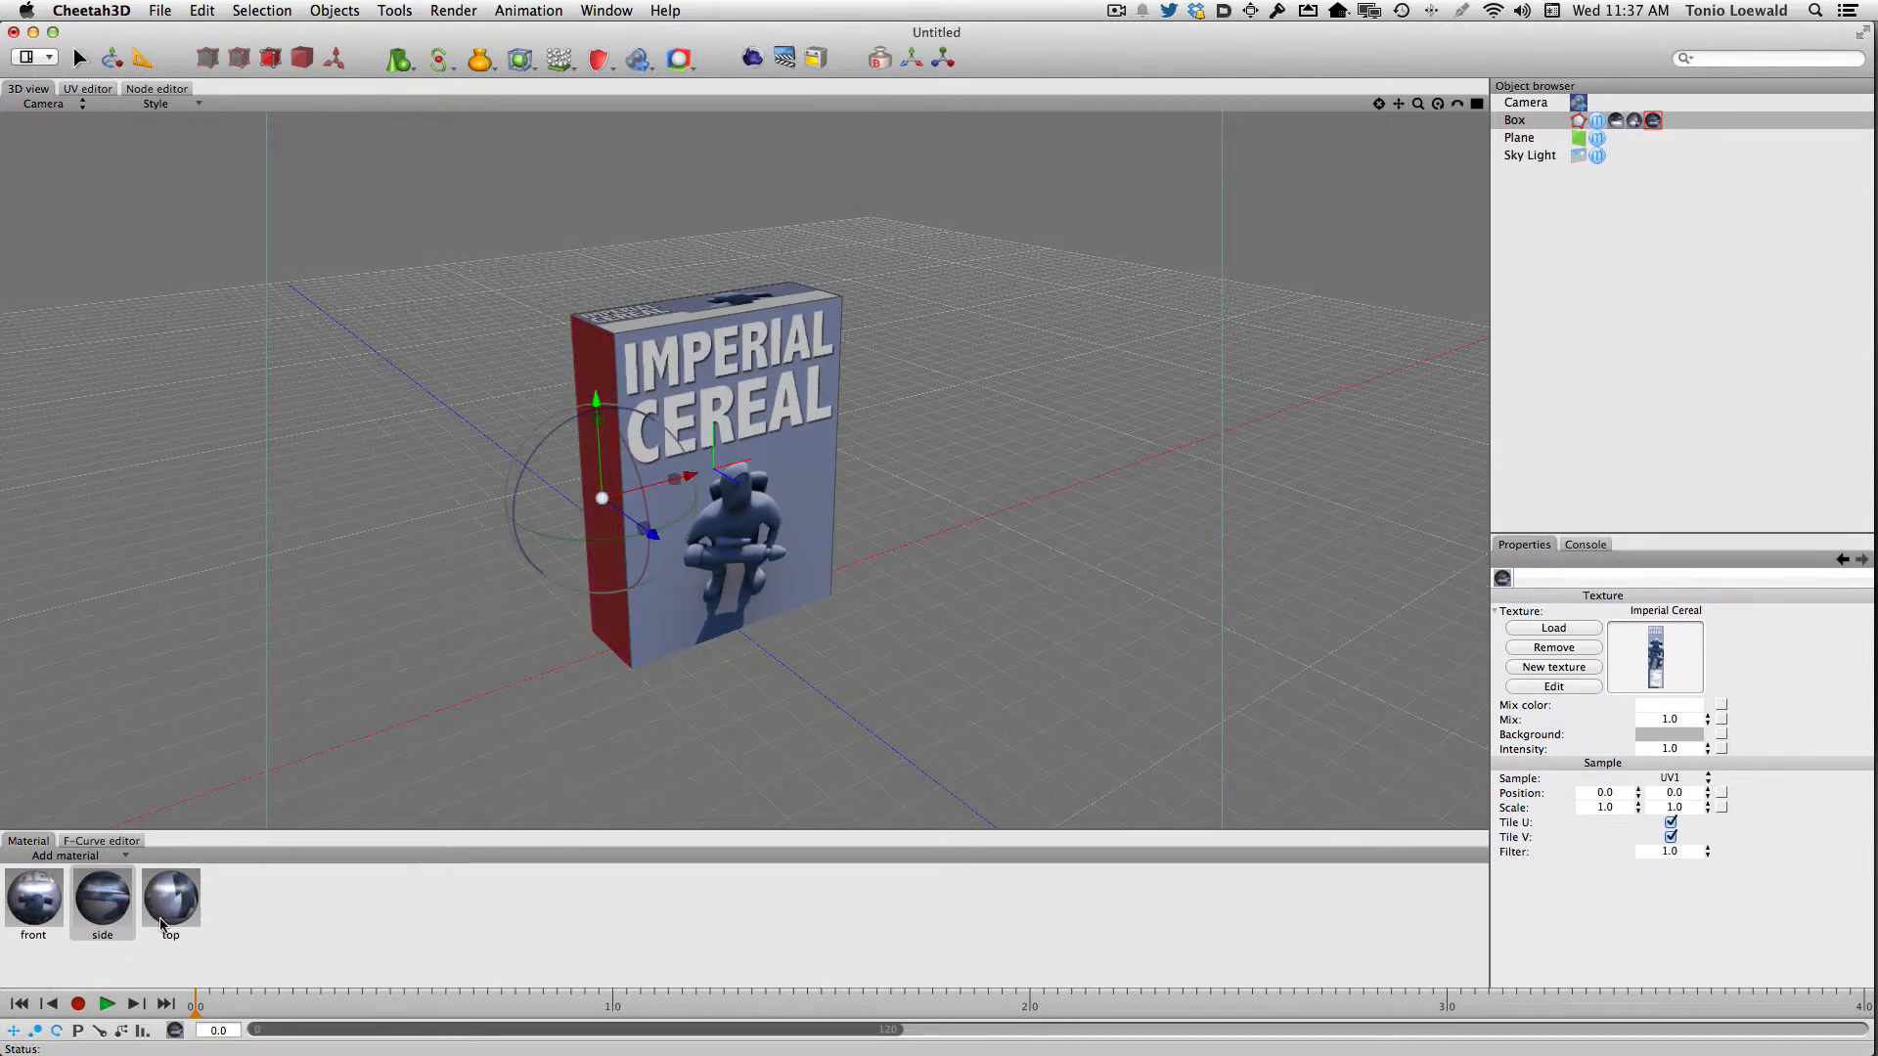
left_click_drag(105, 915, 593, 365)
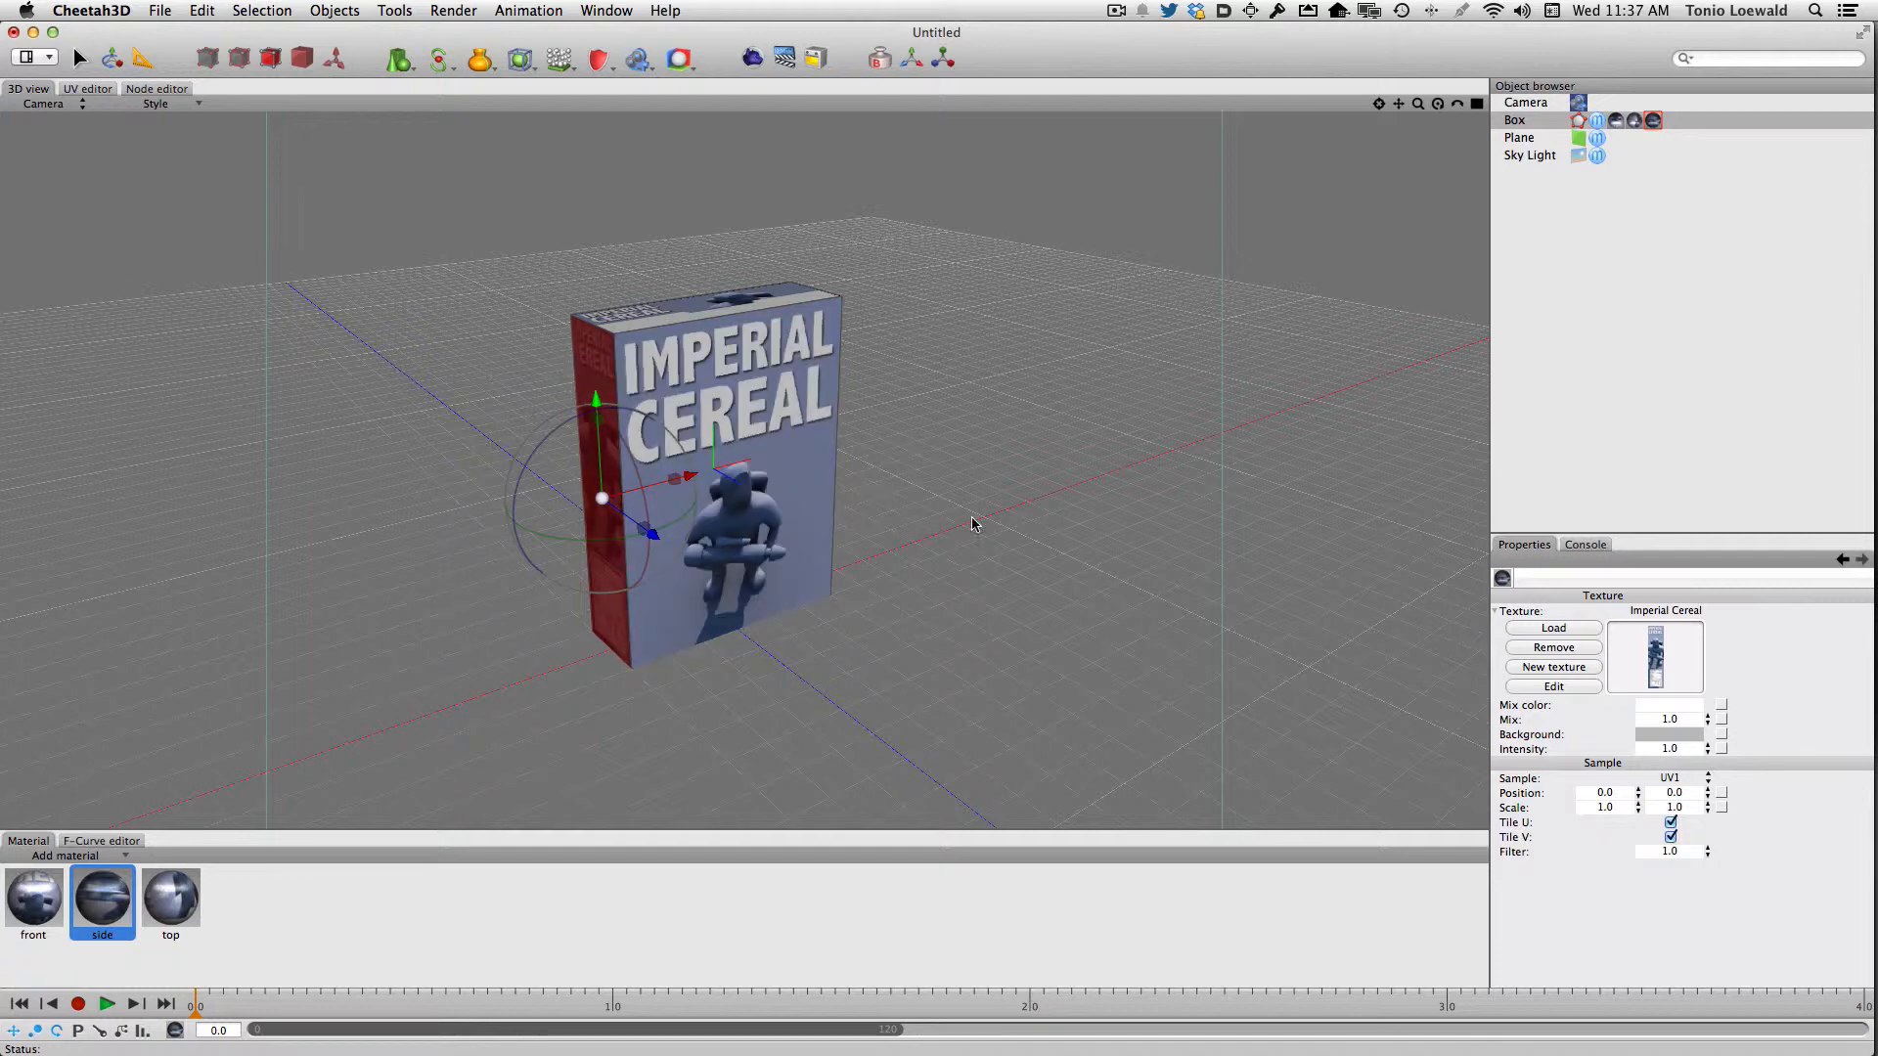
middle_click_drag(1006, 532, 1010, 525)
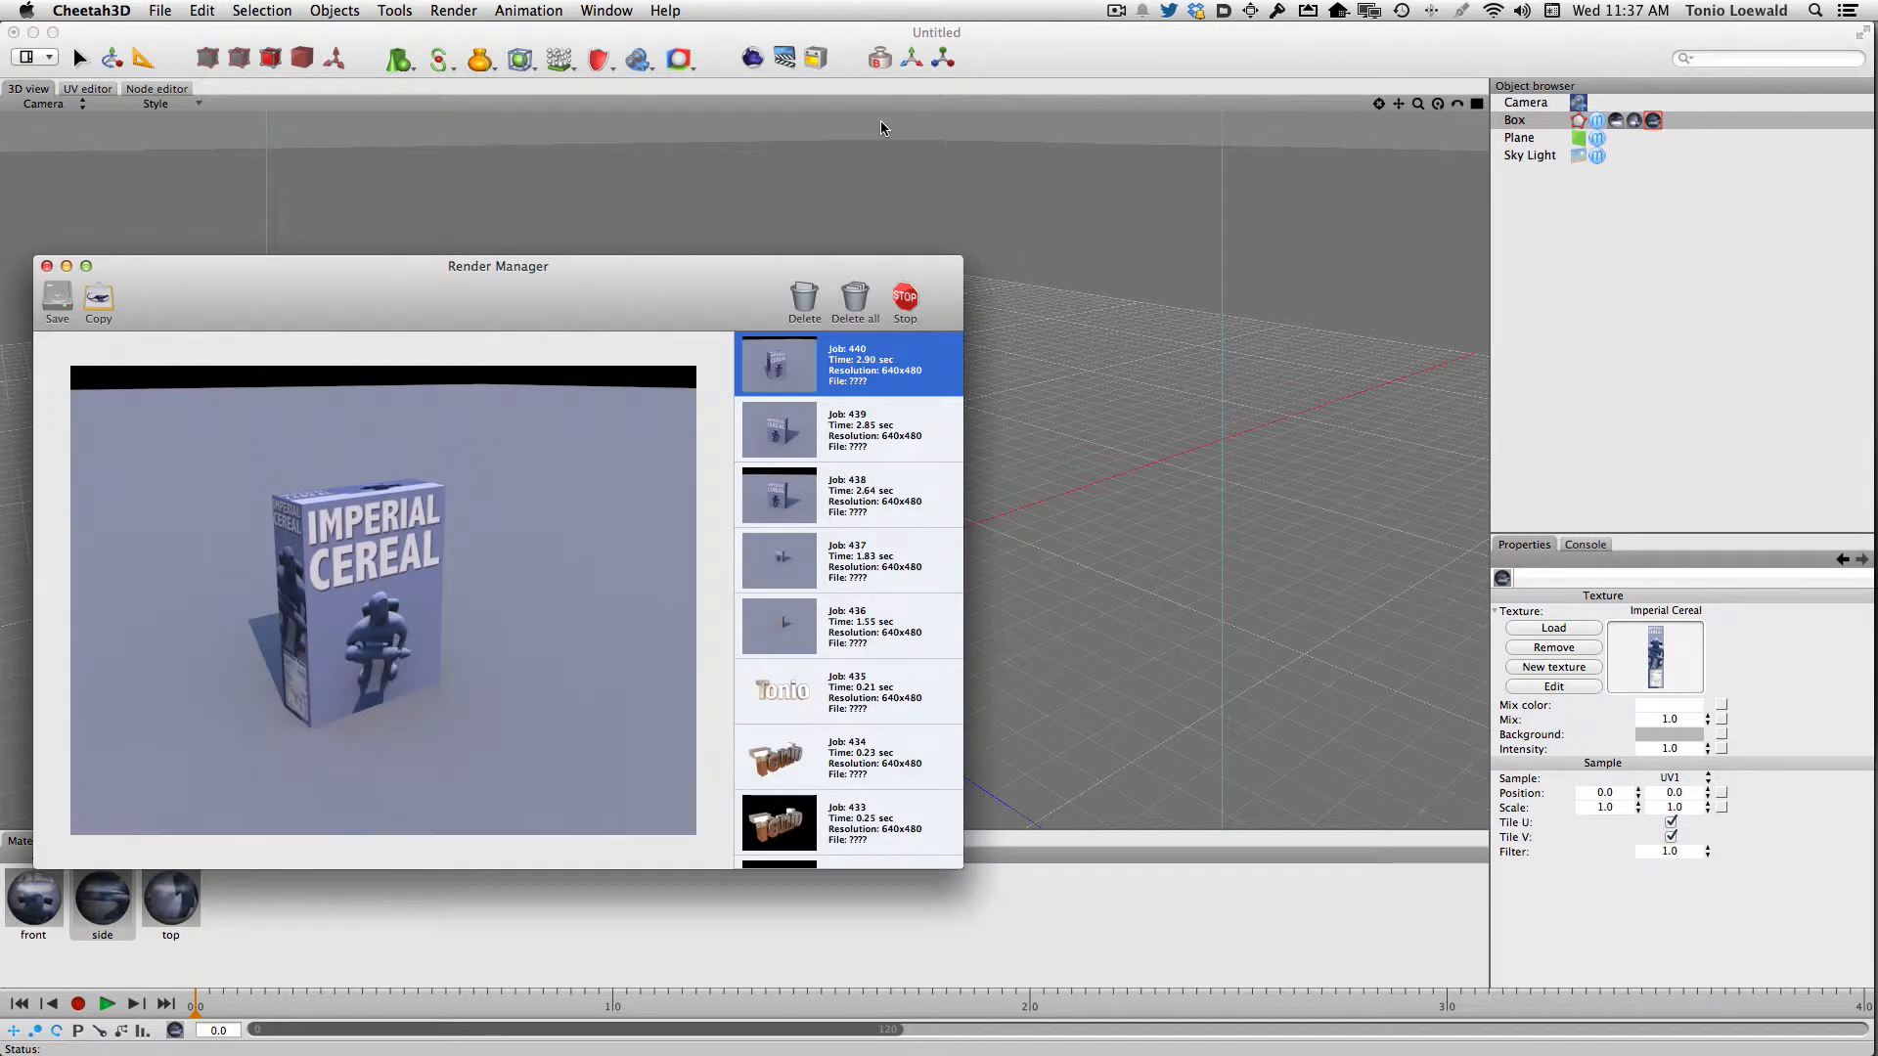
key("super+w")
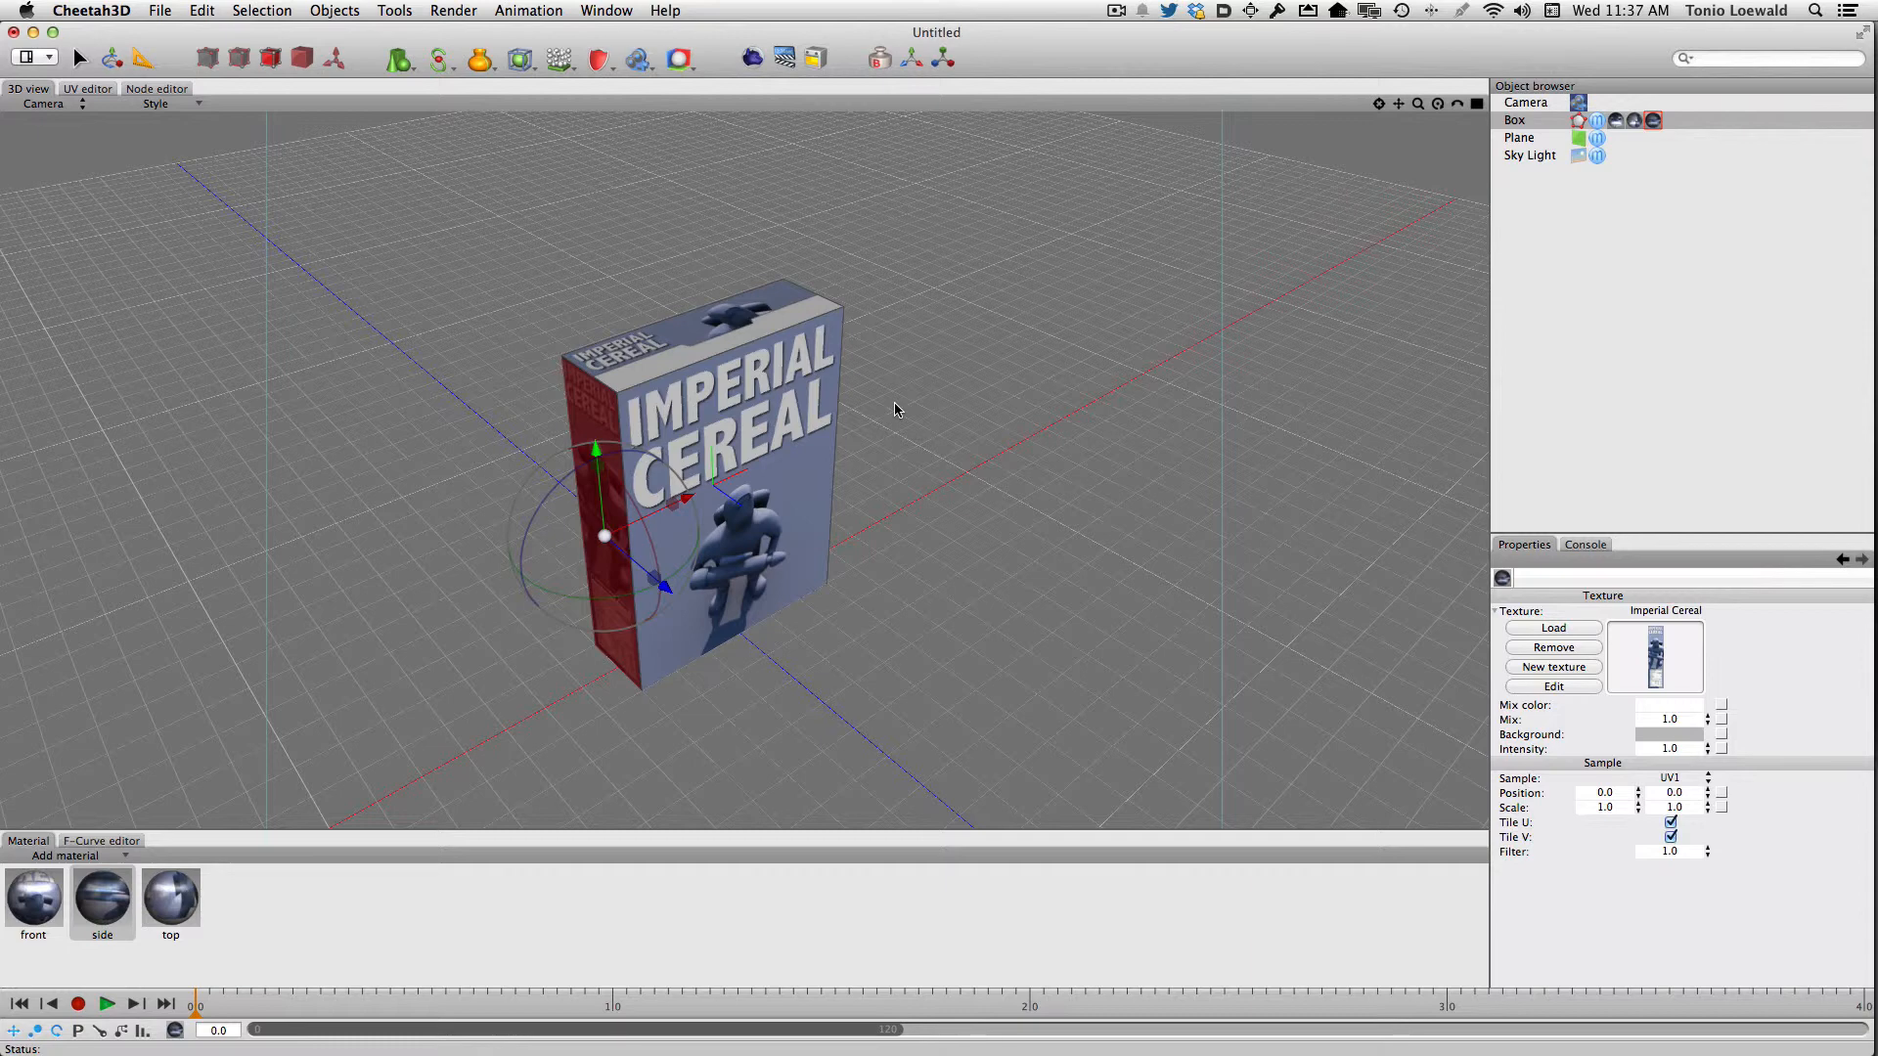
Add a new basic material and name it "plane"
left_click(51, 857)
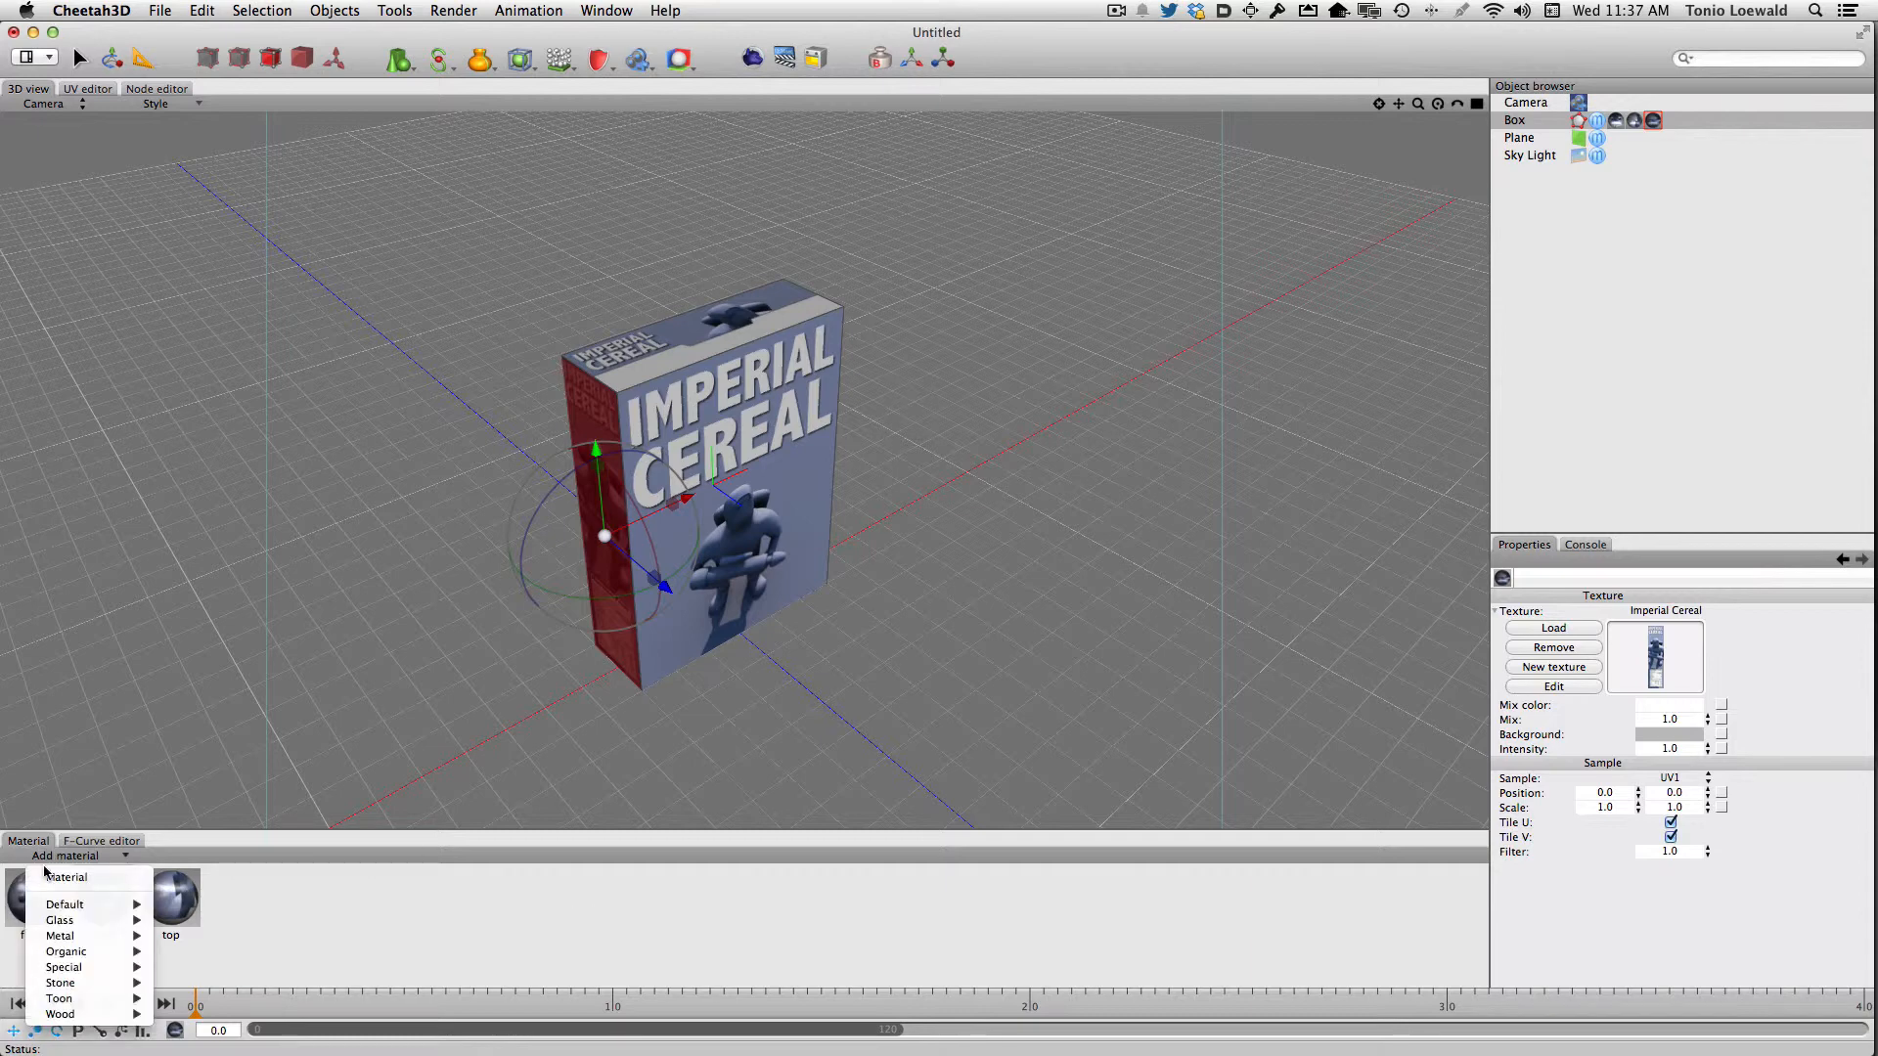
left_click(66, 877)
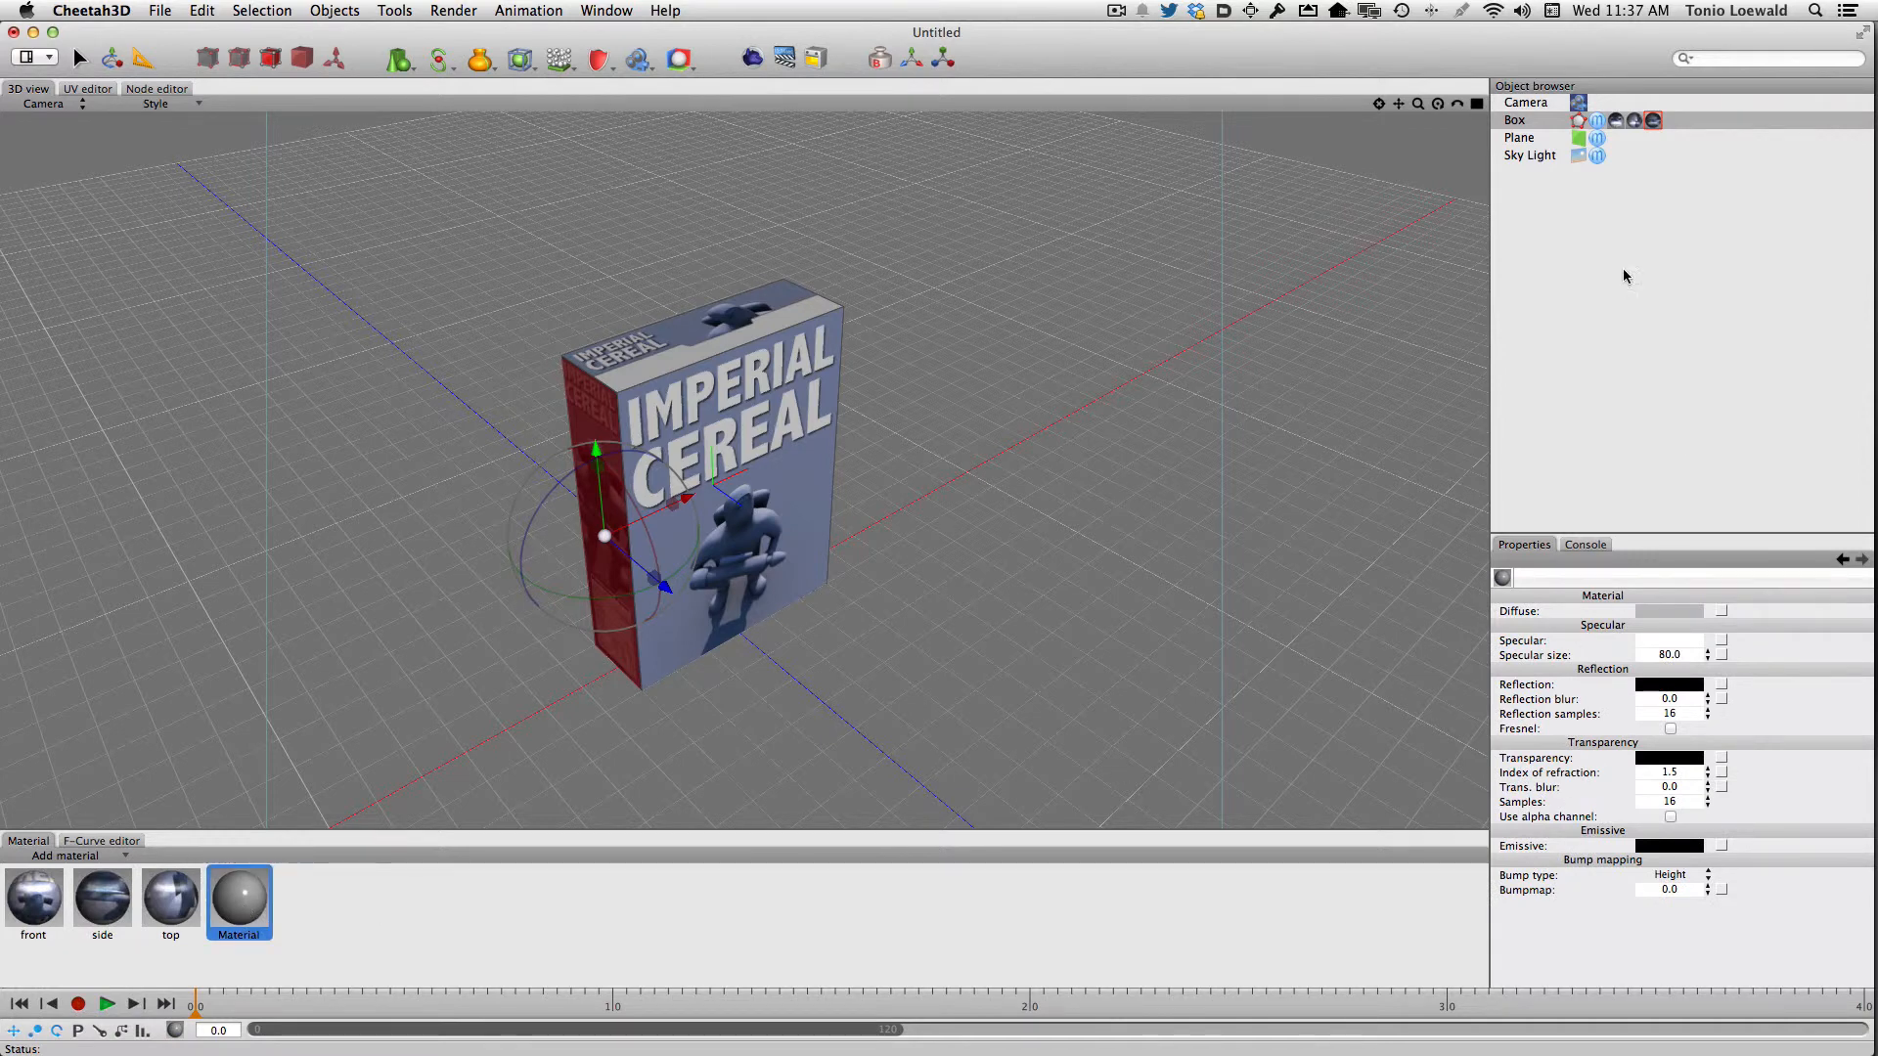
double_click(236, 934)
type("plane")
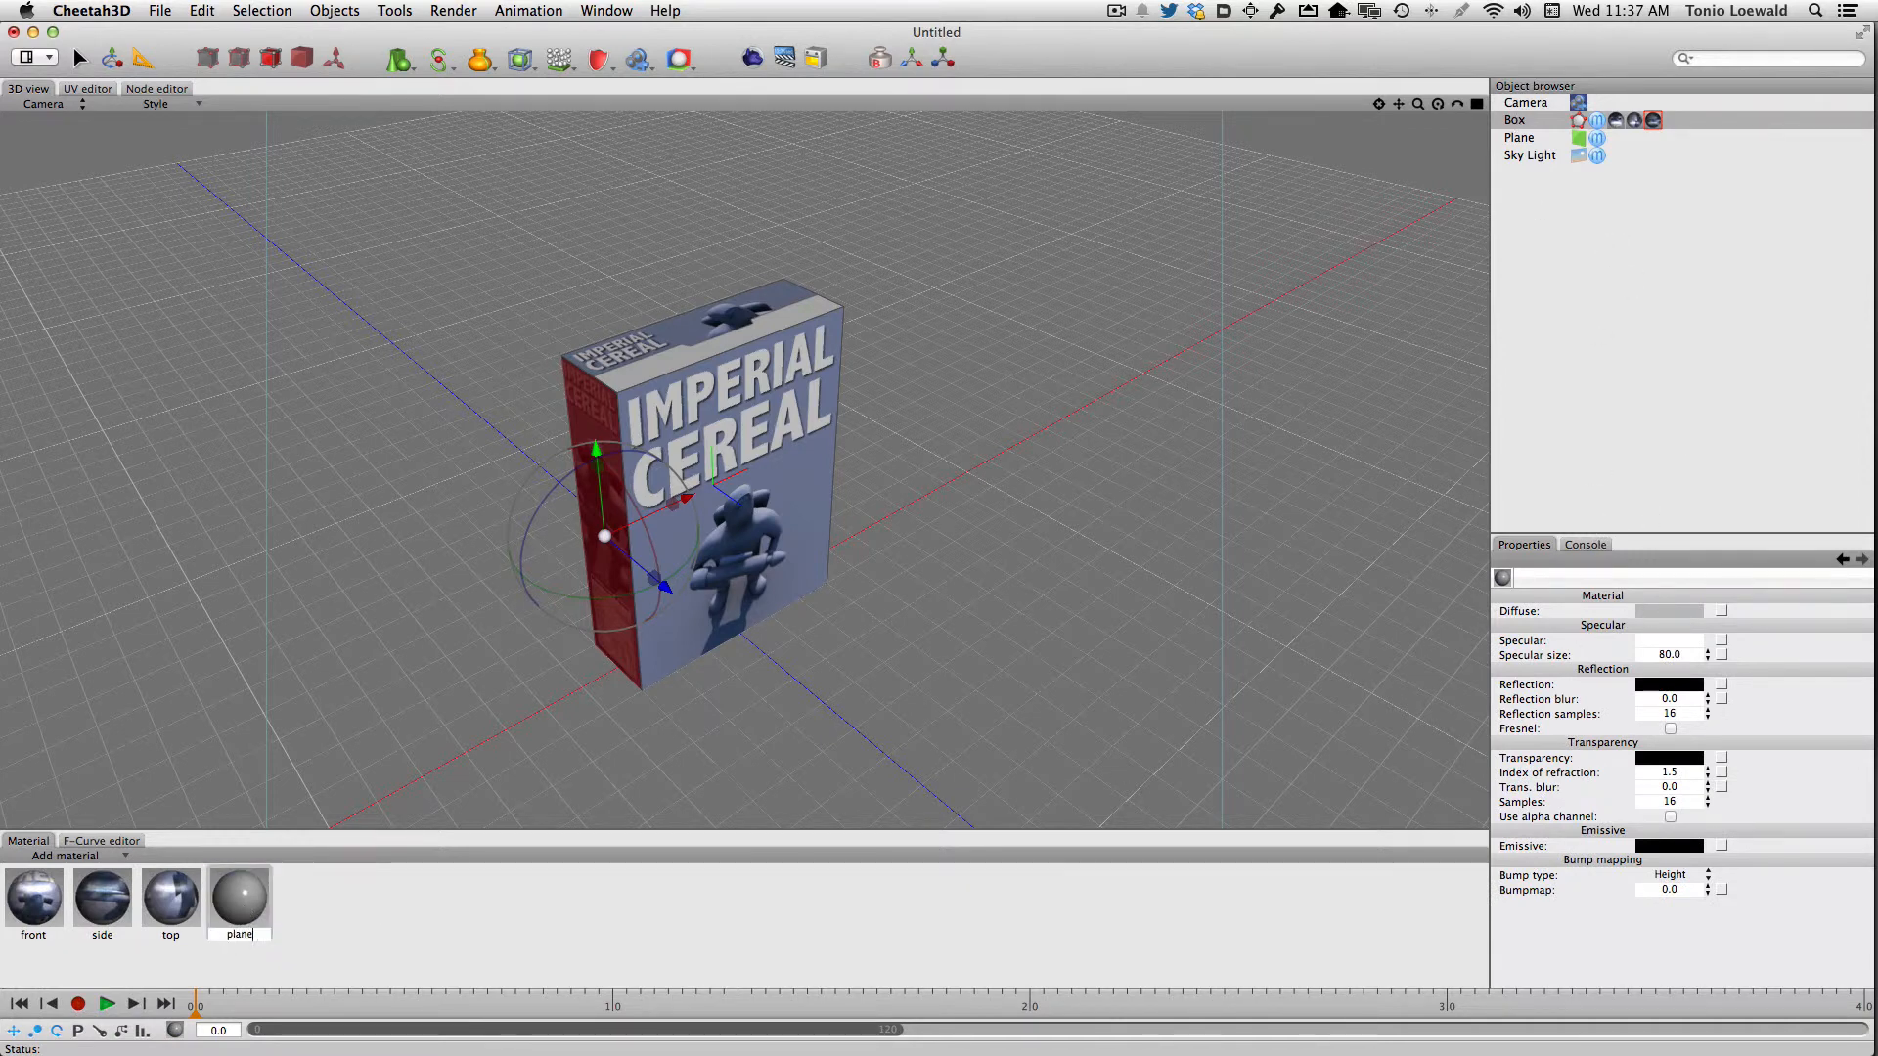
key("Return")
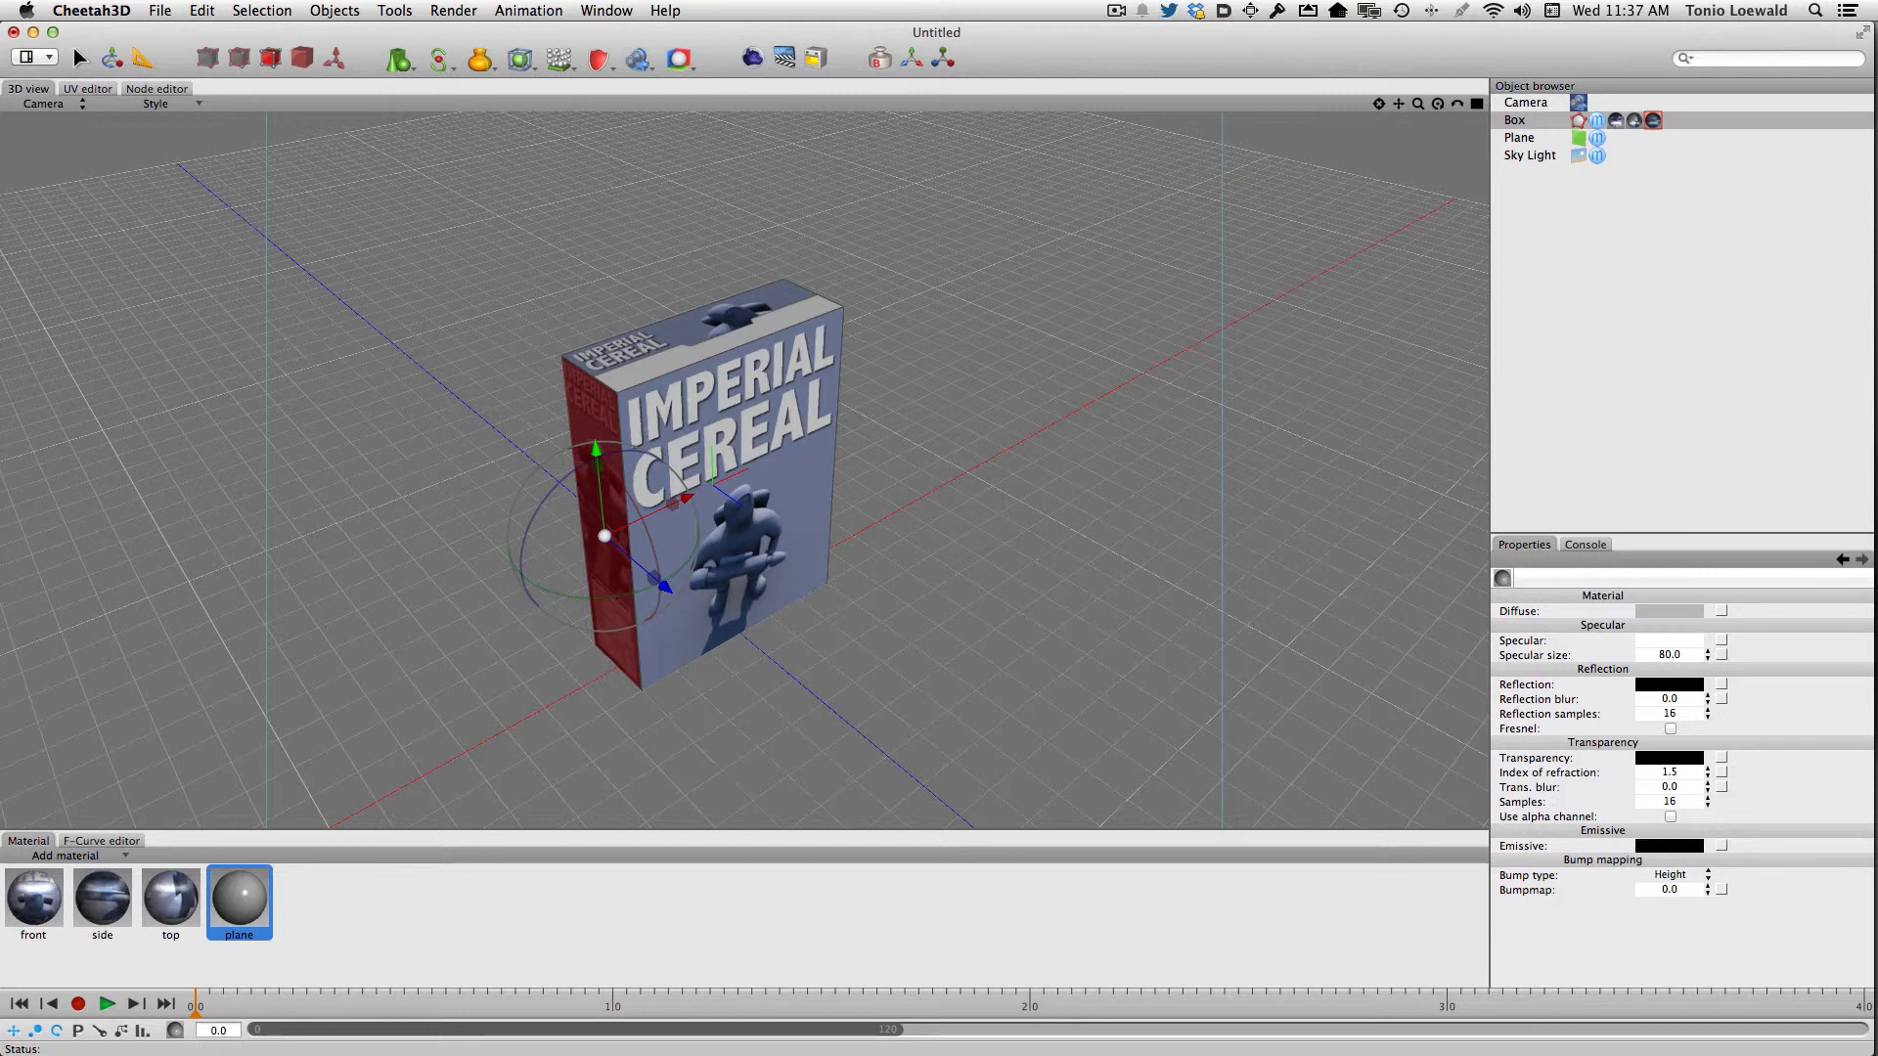
Set the plane material's specular color to black (Licorice) and its diffuse color to white (Snow)
left_click(1684, 642)
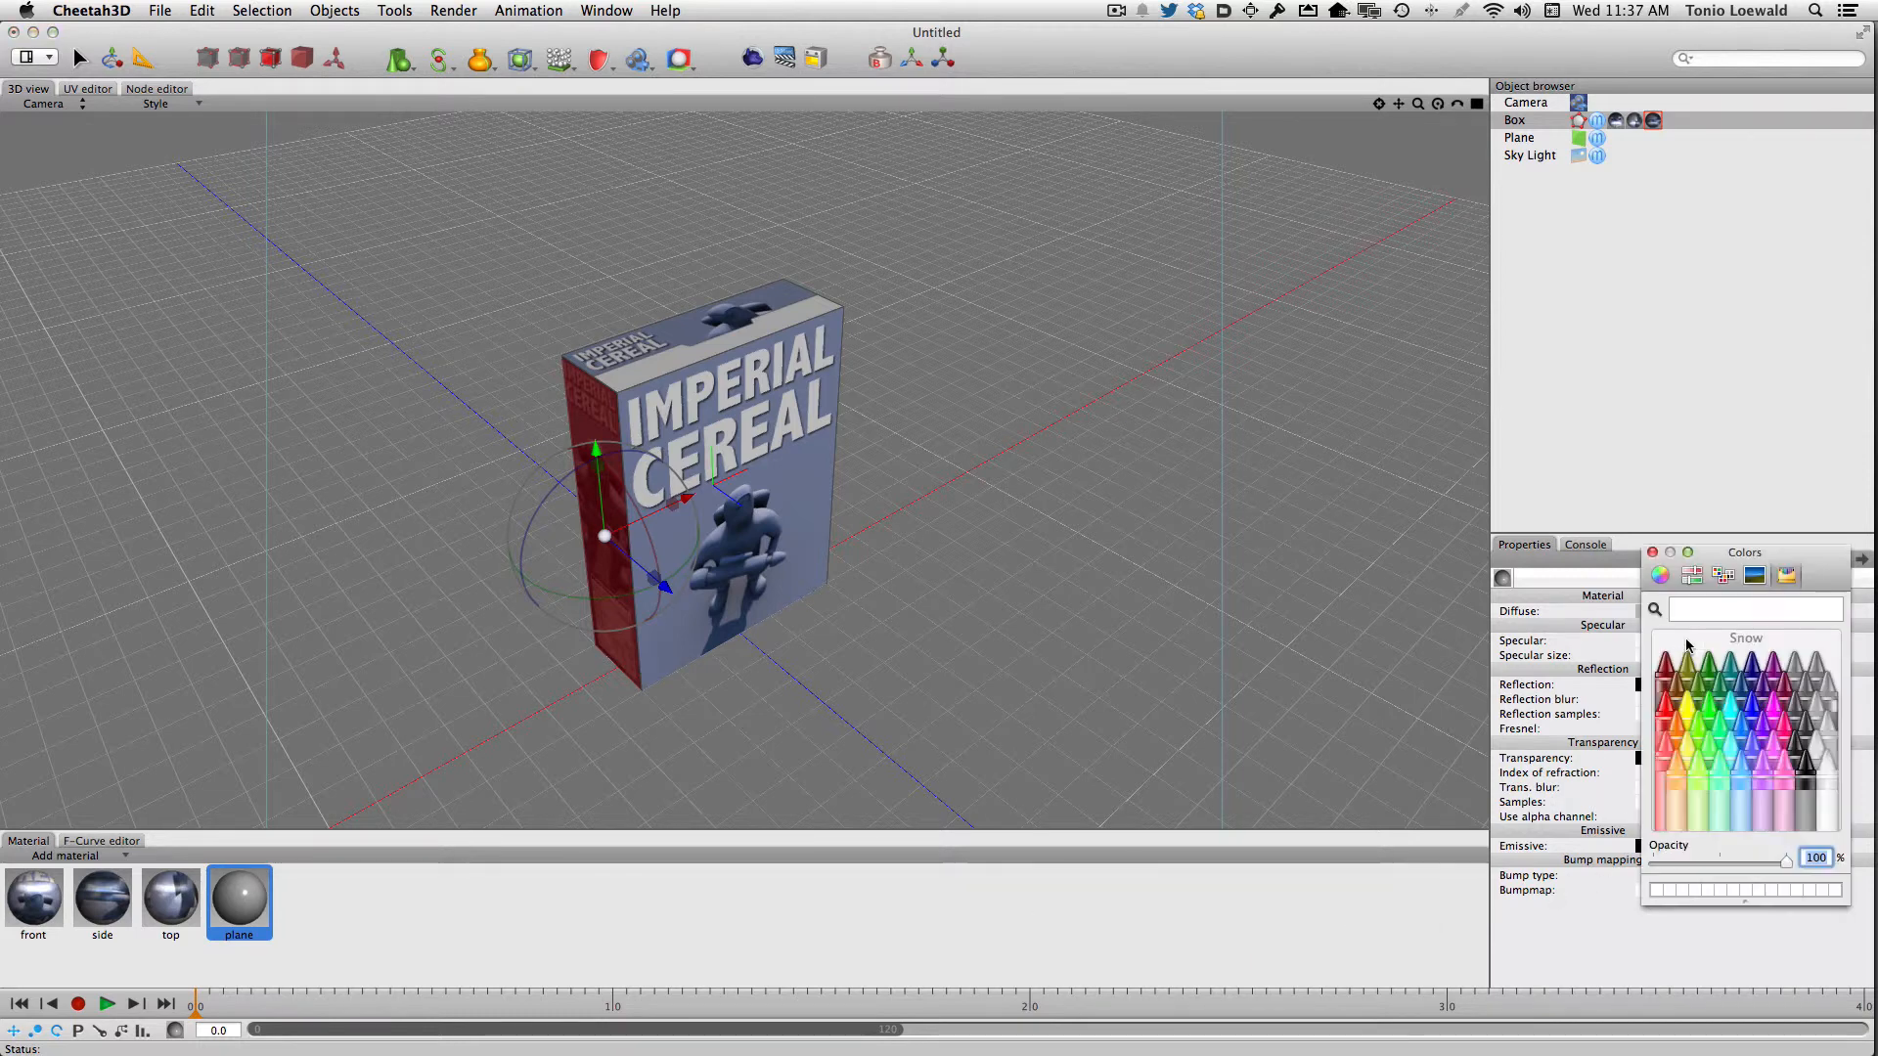
left_click(1810, 769)
left_click(1596, 614)
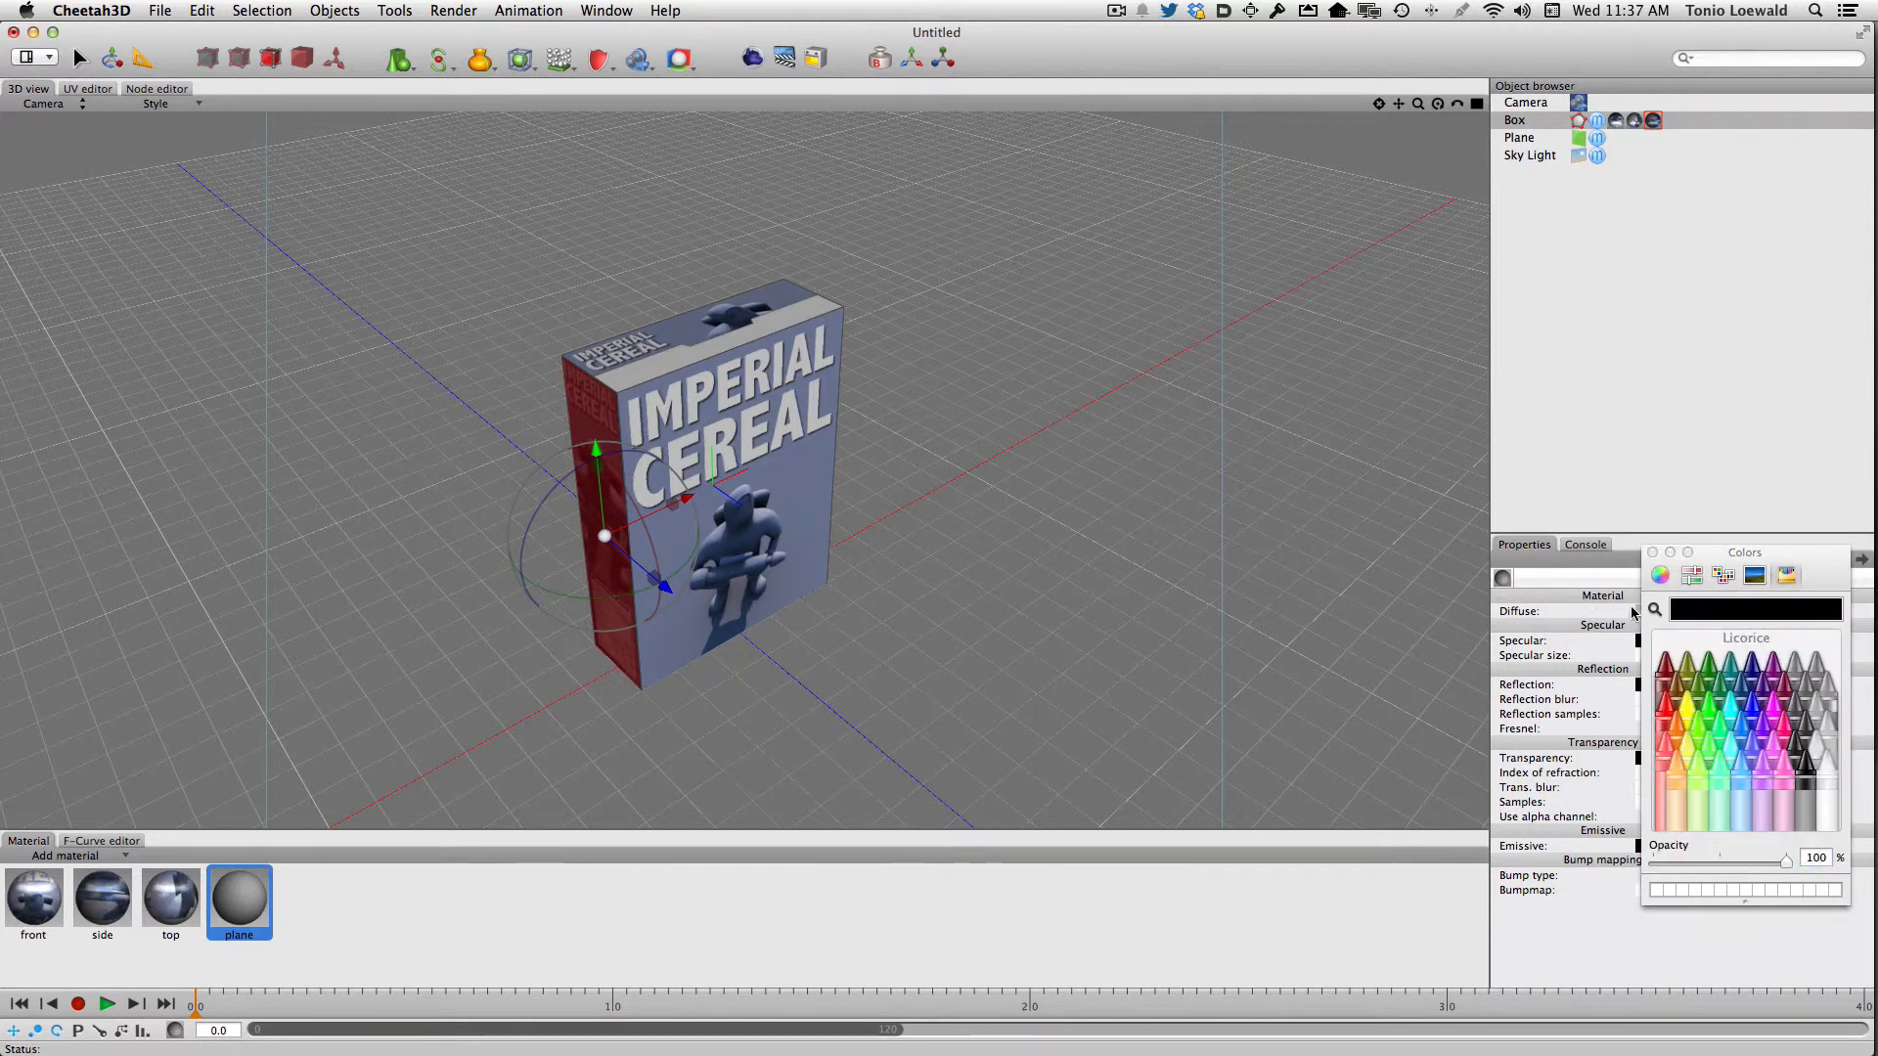
left_click(1652, 552)
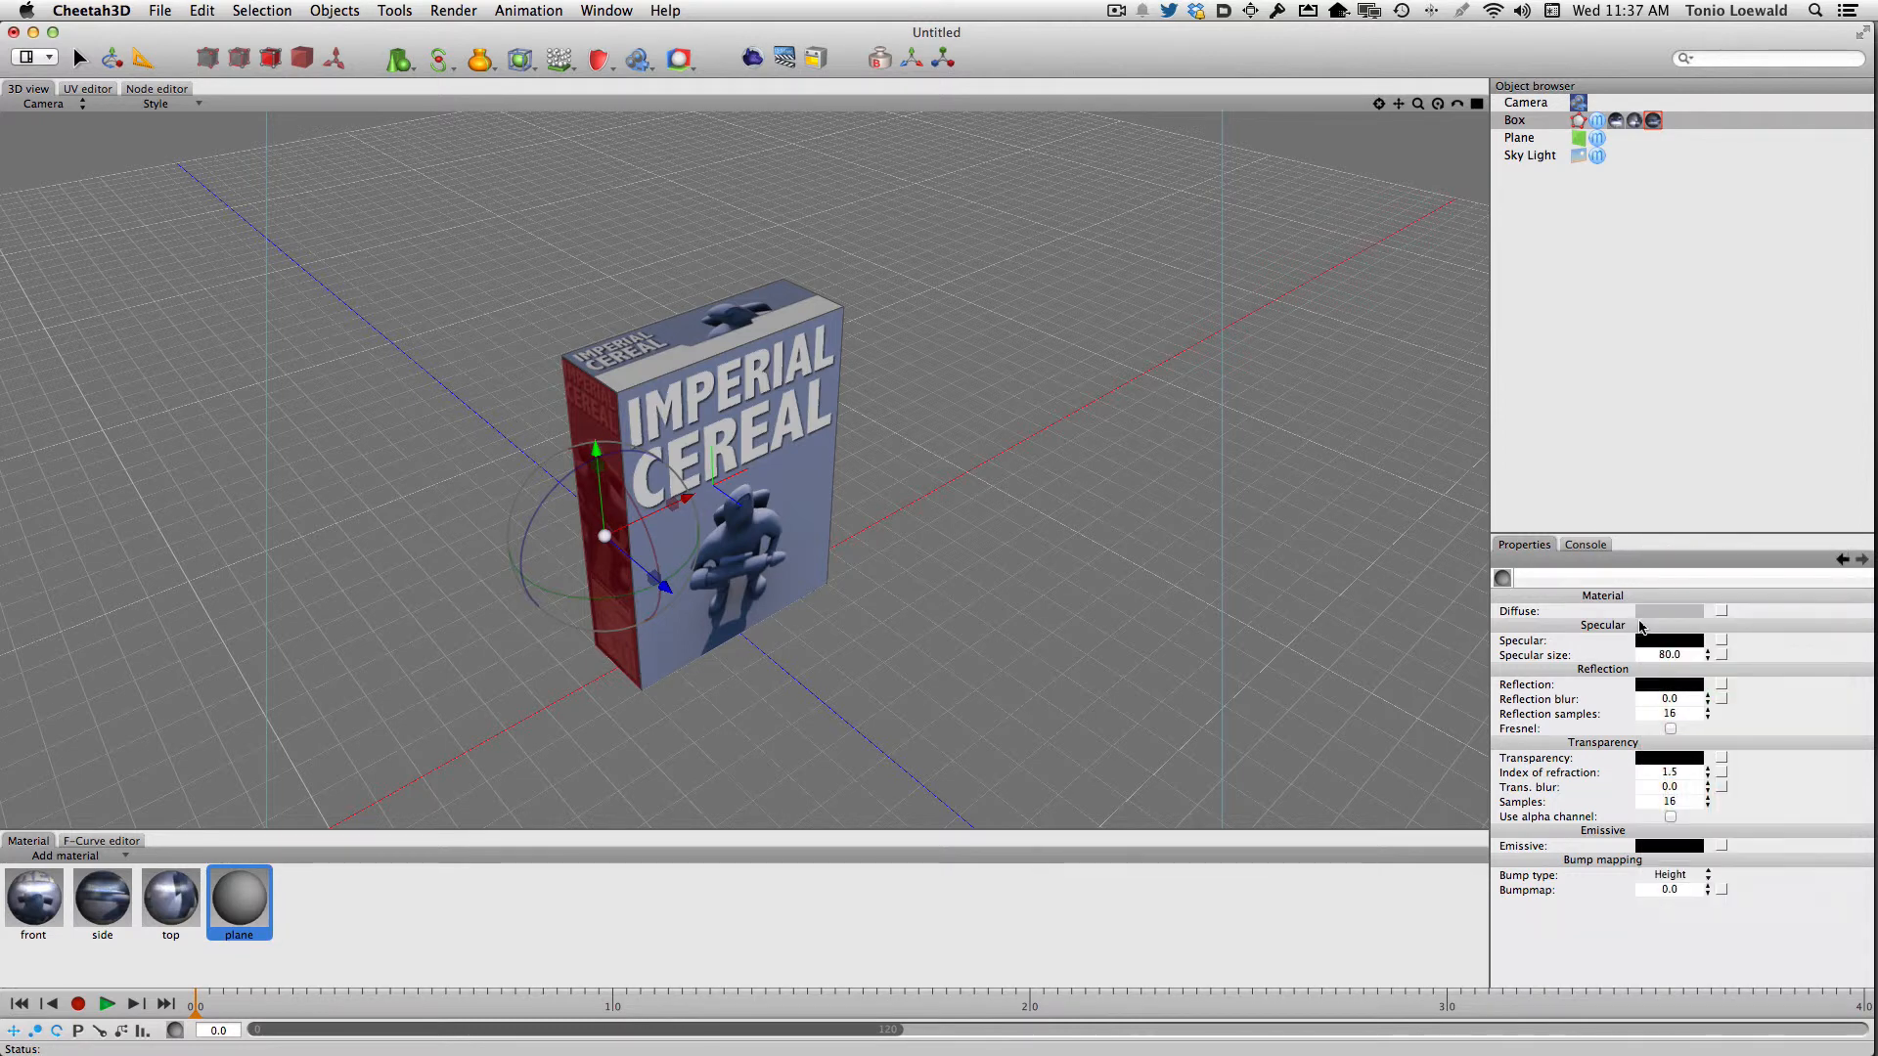
left_click(1655, 612)
left_click(1832, 773)
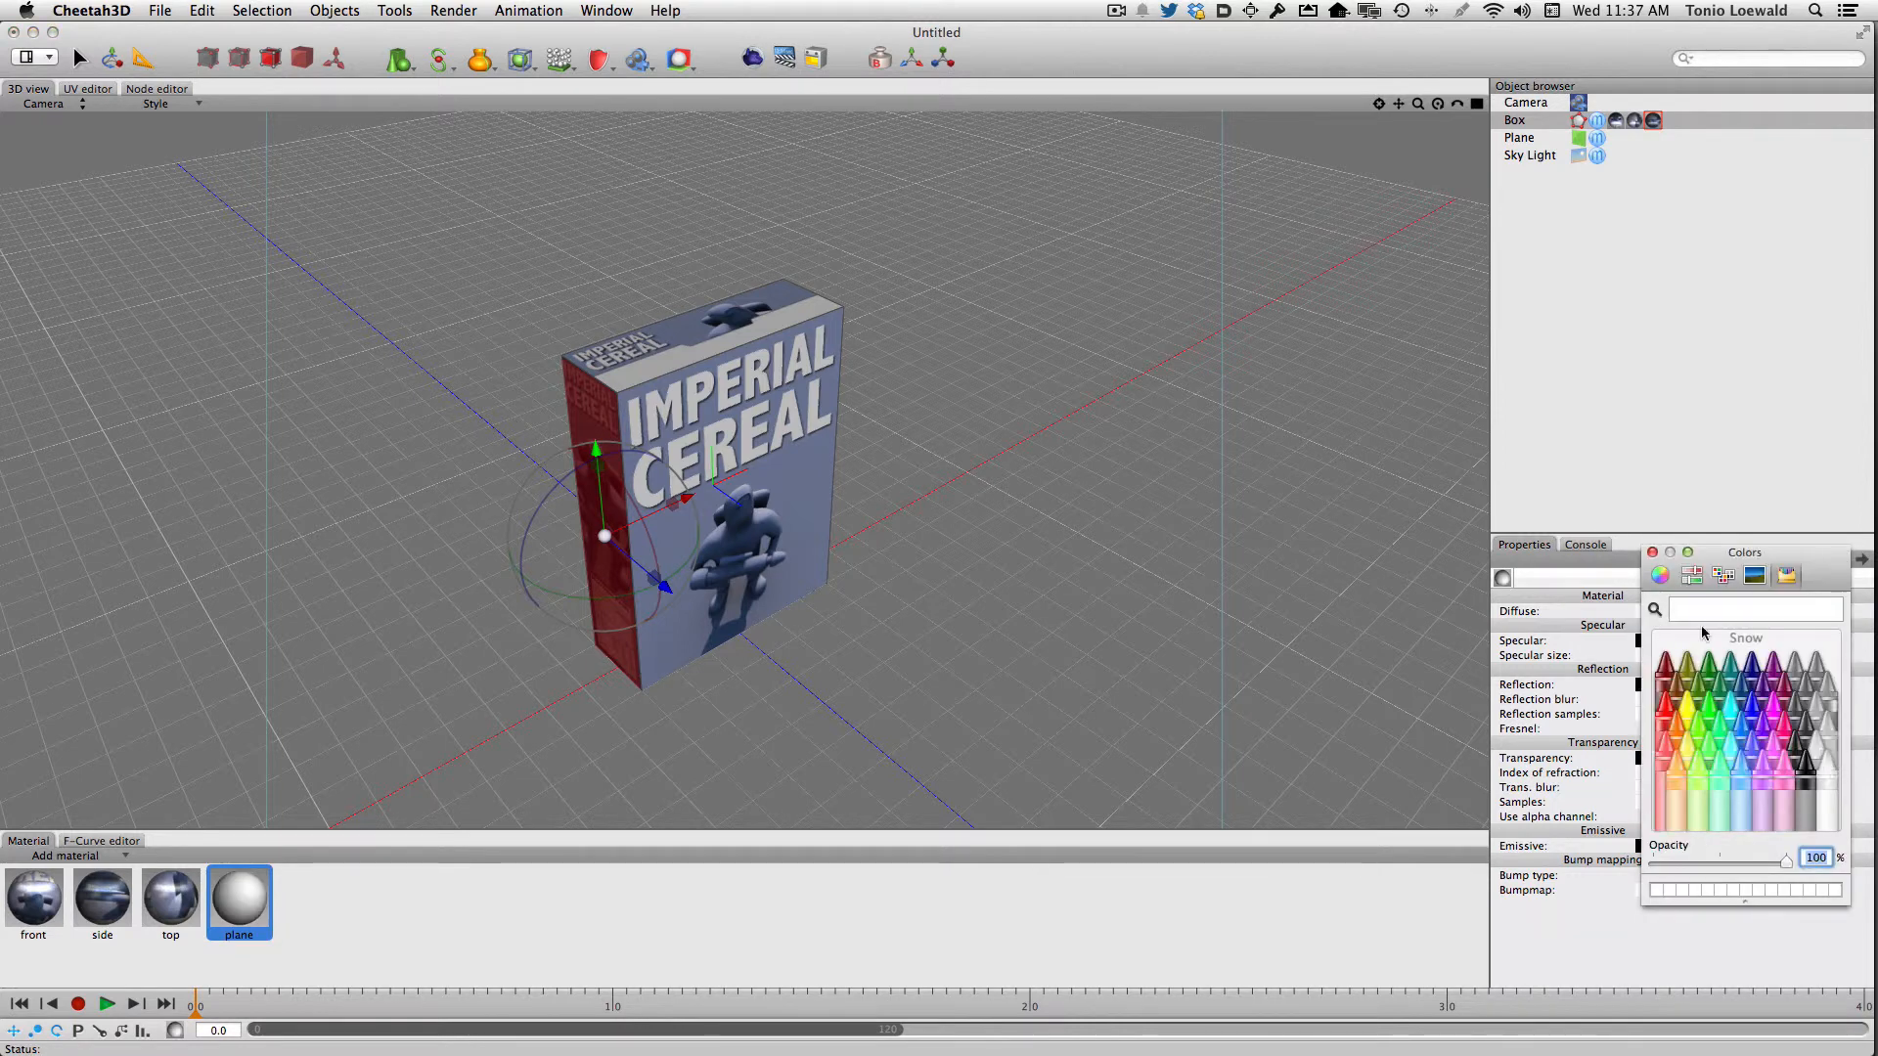
left_click(1652, 553)
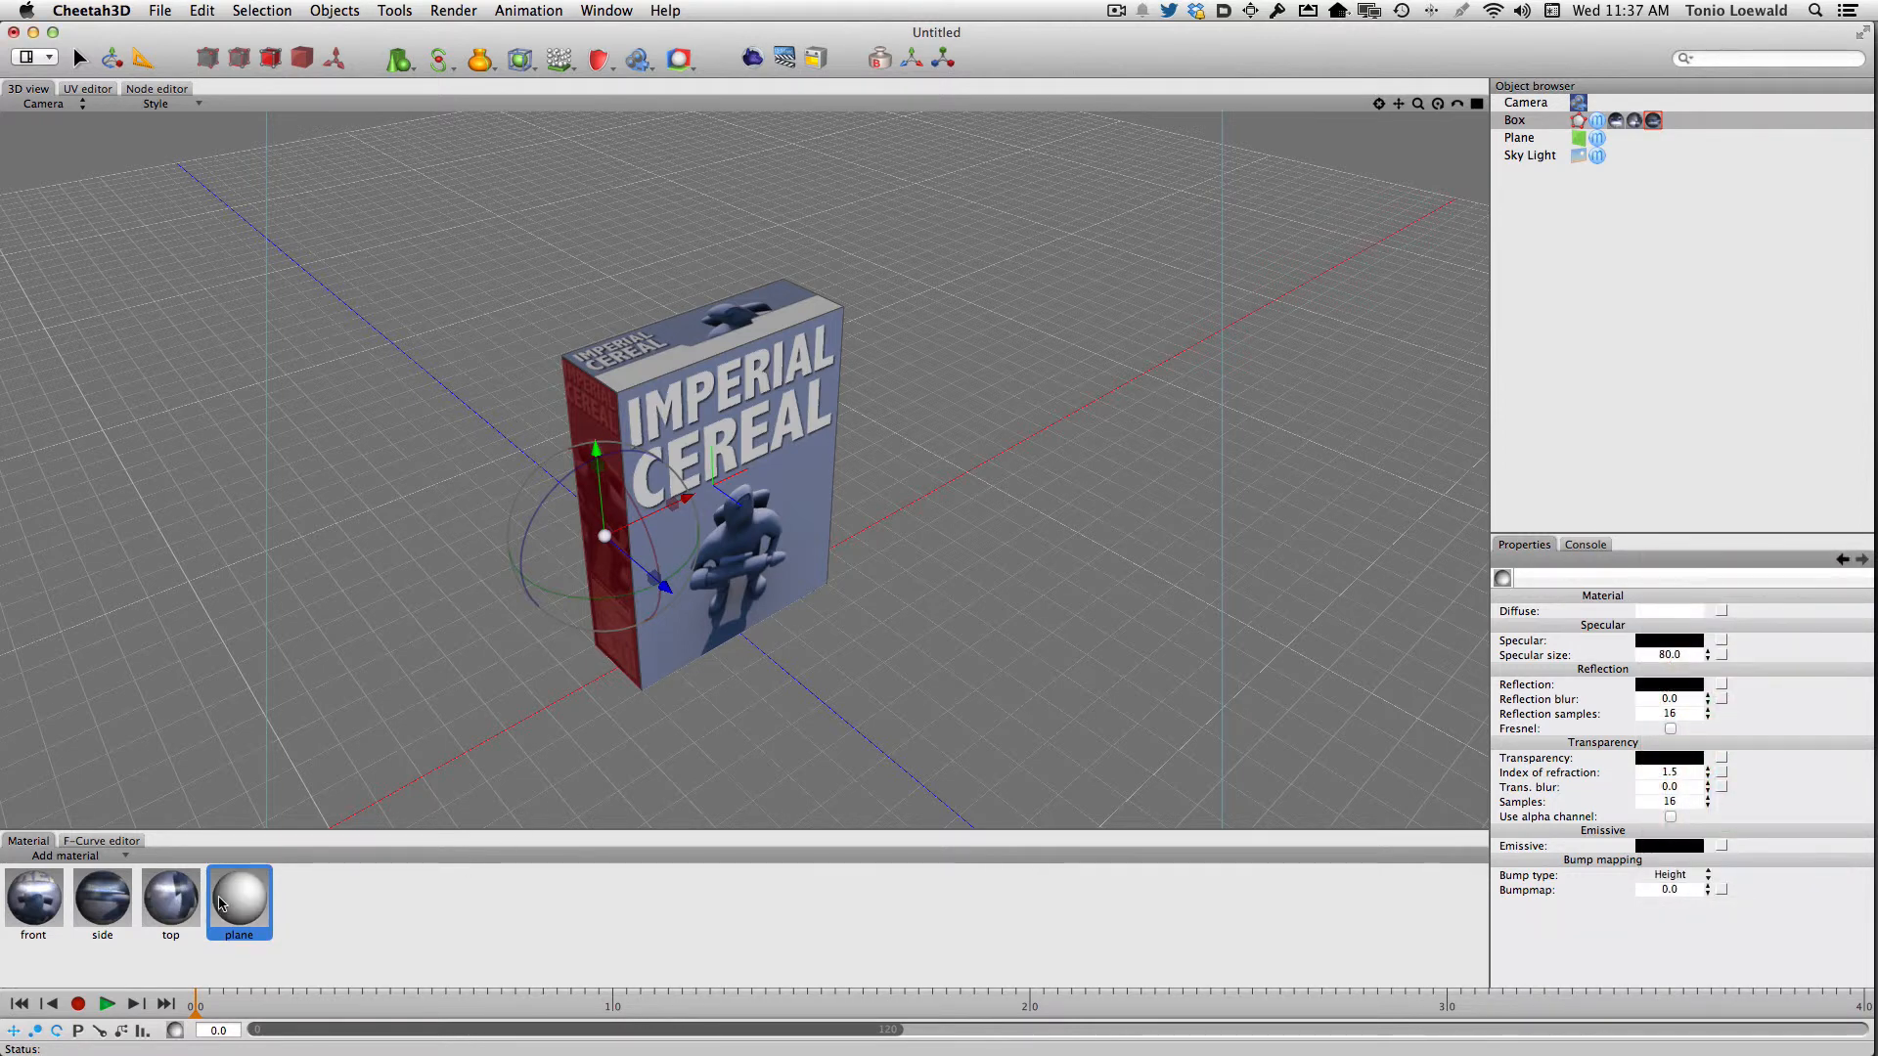
Apply the plane material to the ground plane, render the scene and close the finished render
left_click_drag(223, 902, 954, 701)
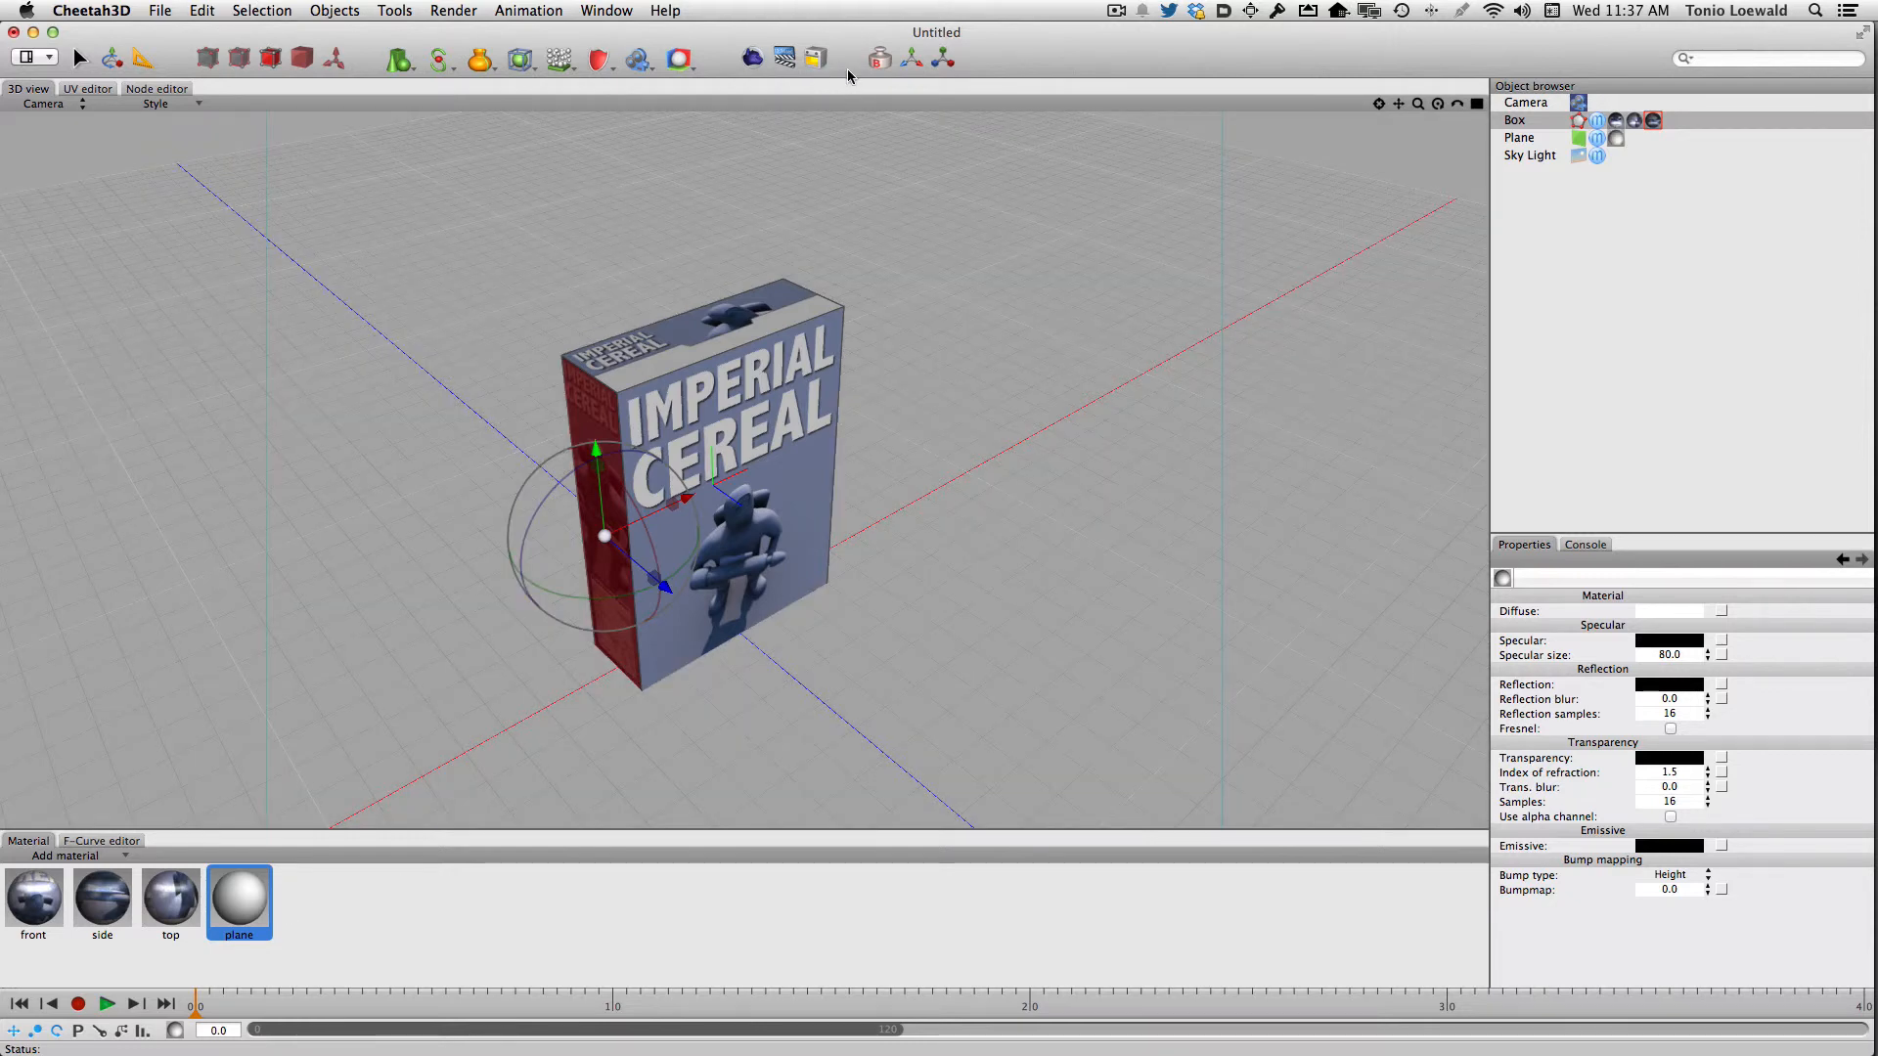
left_click(753, 61)
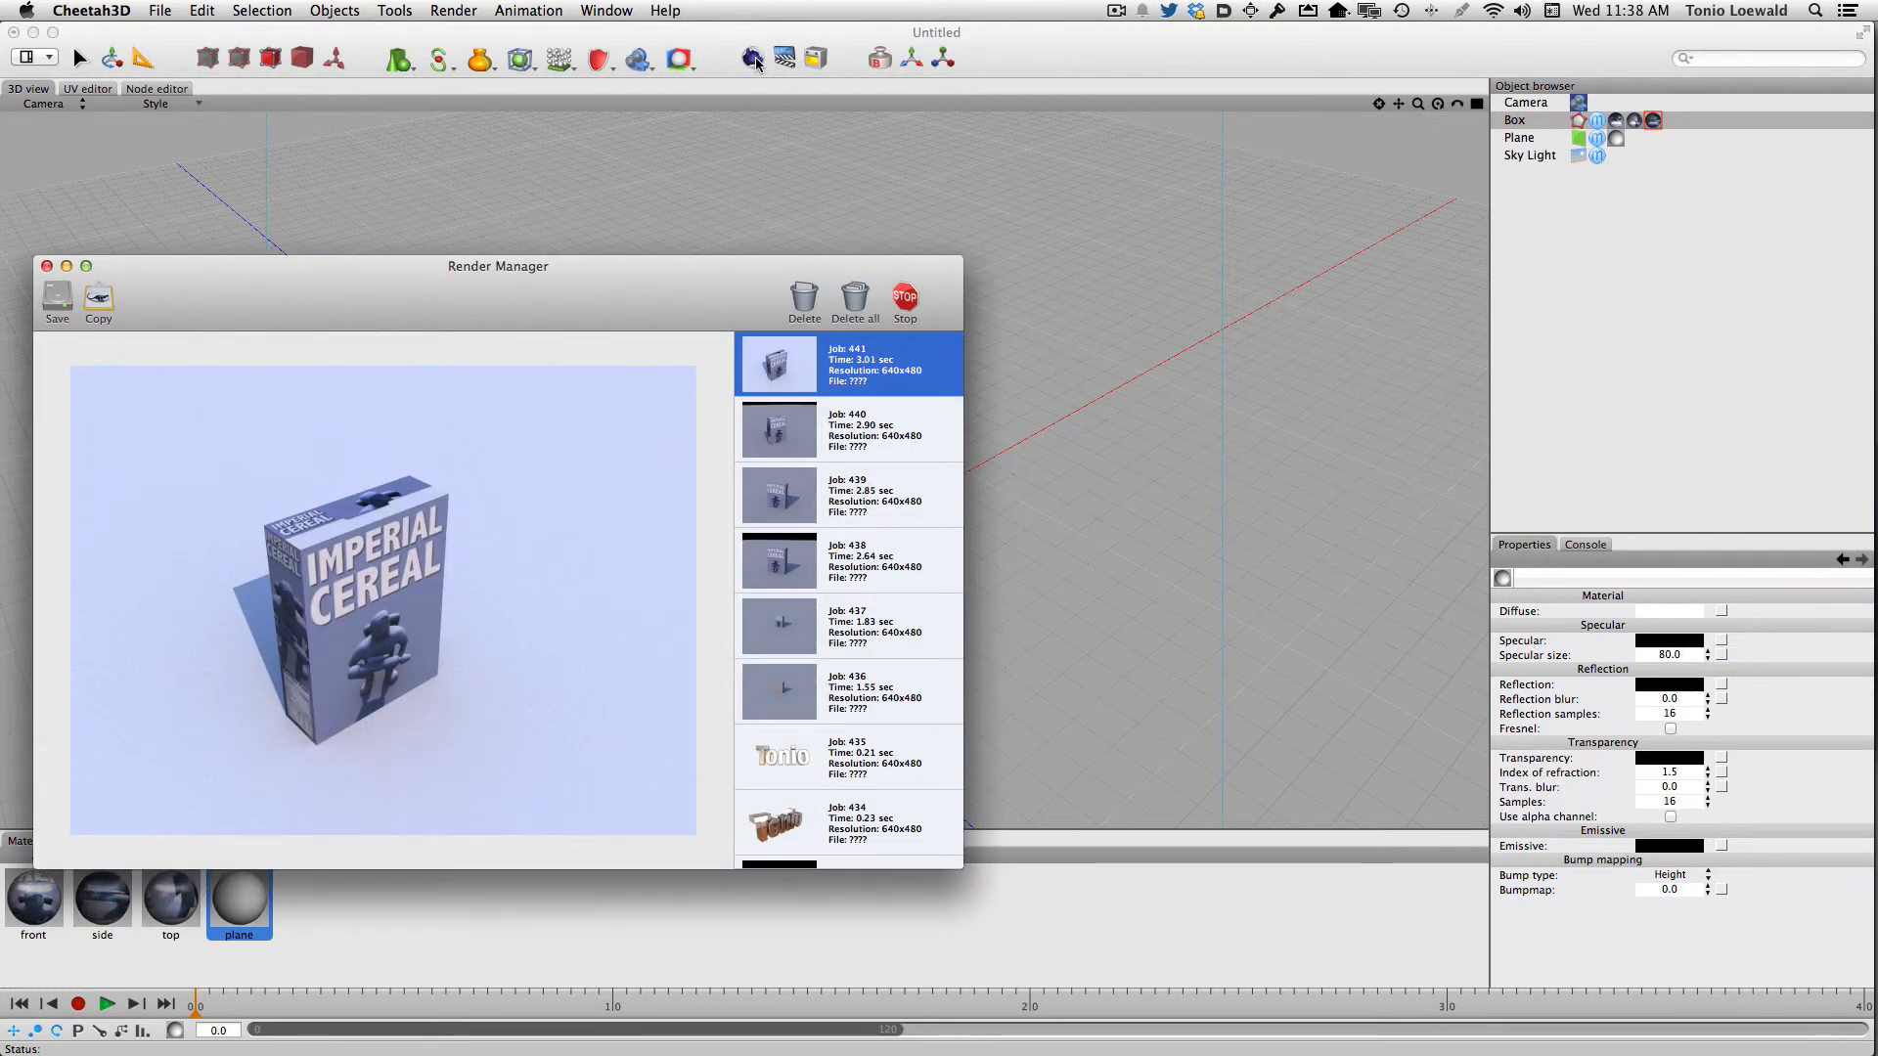
key("super+w")
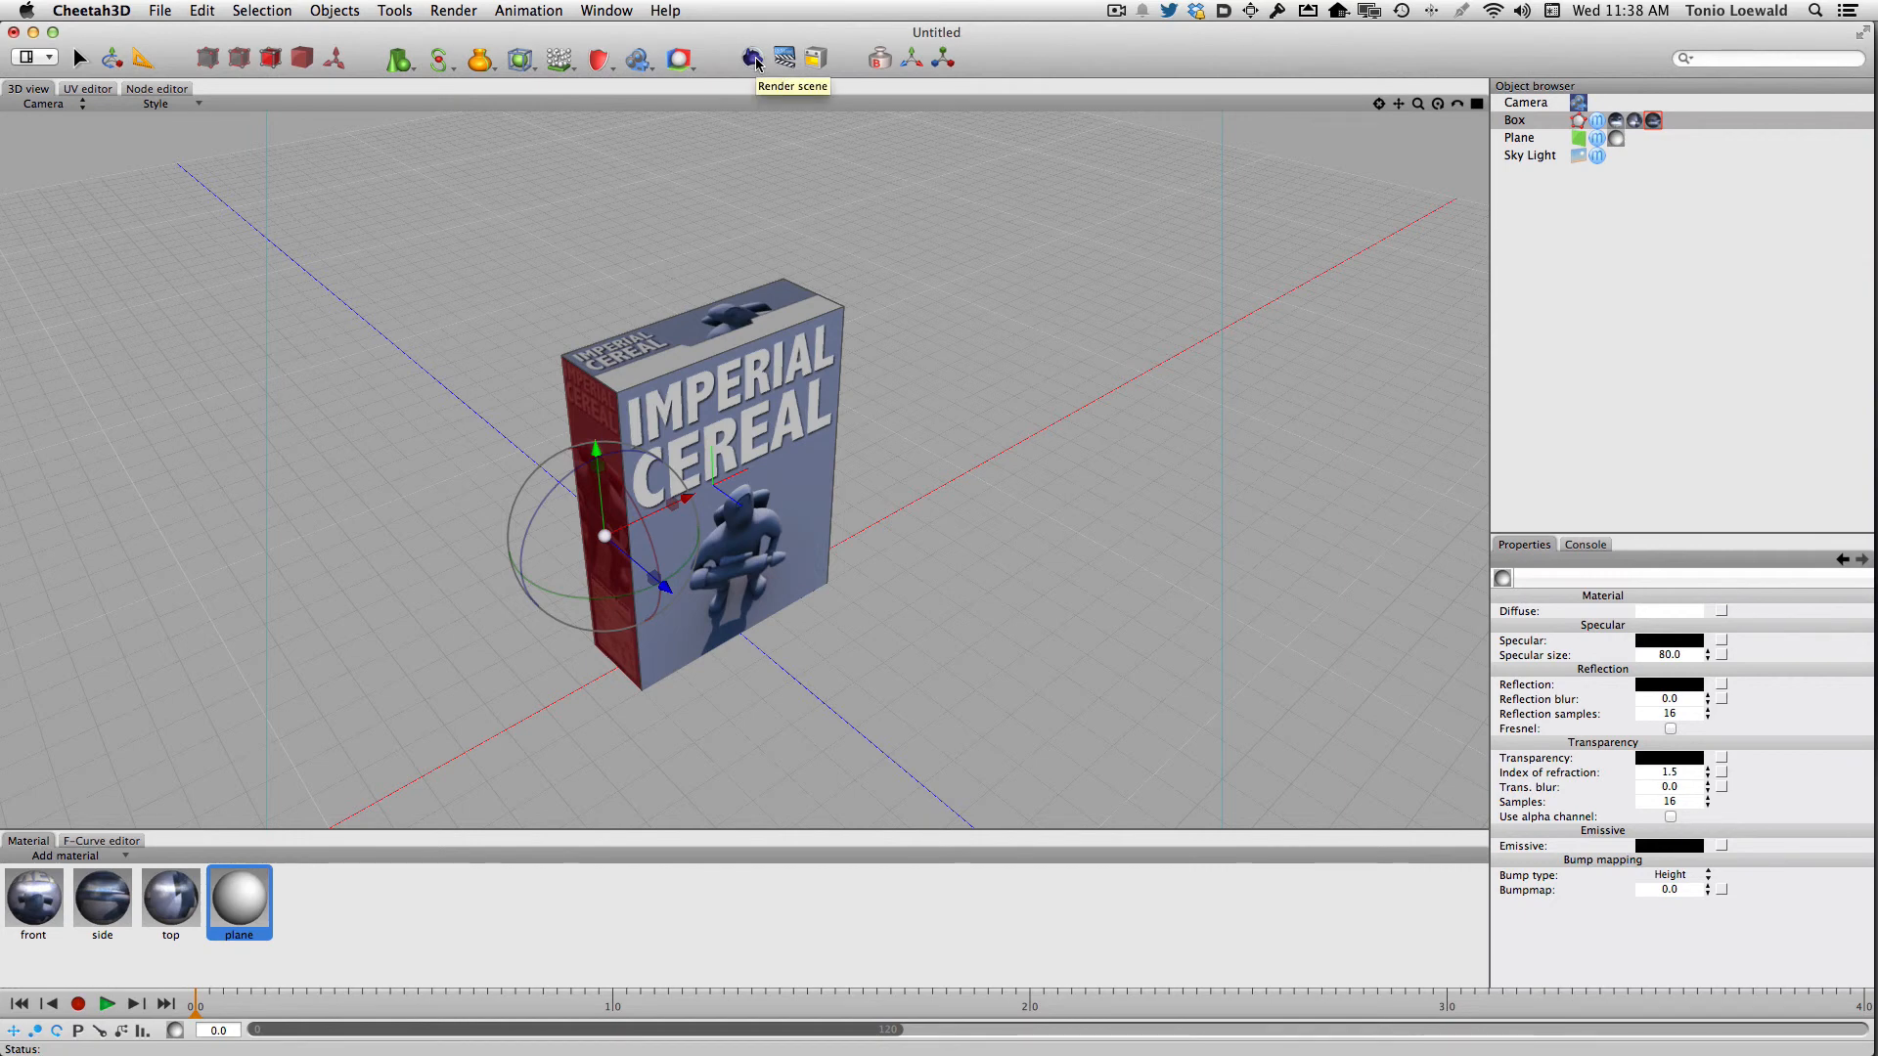